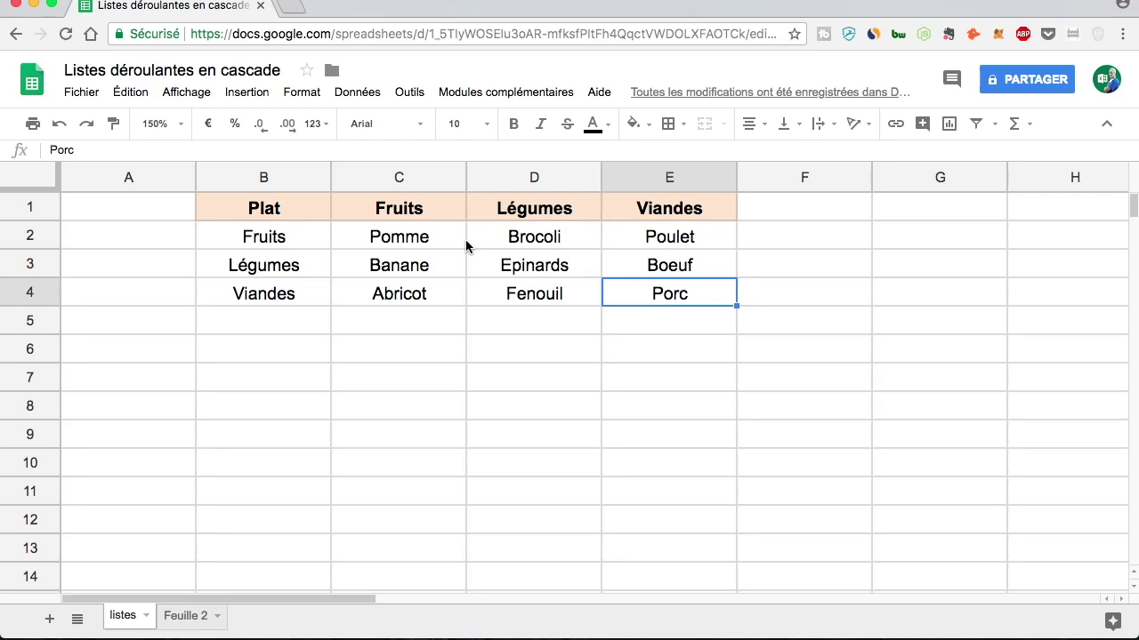
# - Examine the Plat, Fruits, Légumes and Viandes lists on the listes sheet and check the Feuille 2 sheet
pyautogui.click(576, 431)
pyautogui.click(327, 406)
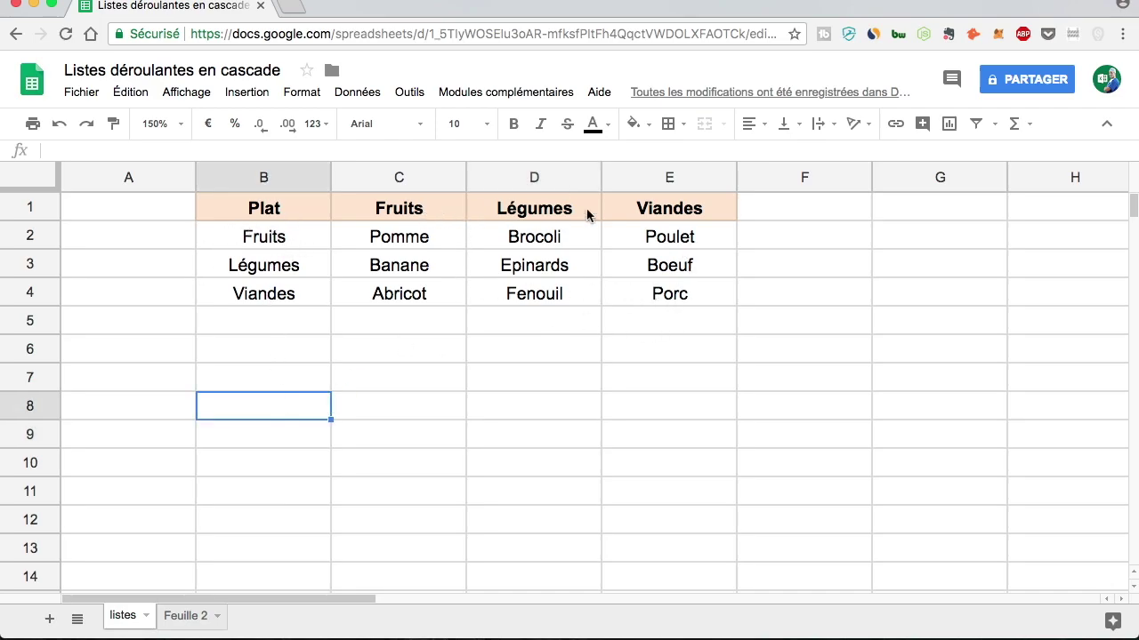
pyautogui.click(450, 218)
pyautogui.click(495, 235)
pyautogui.press('Up')
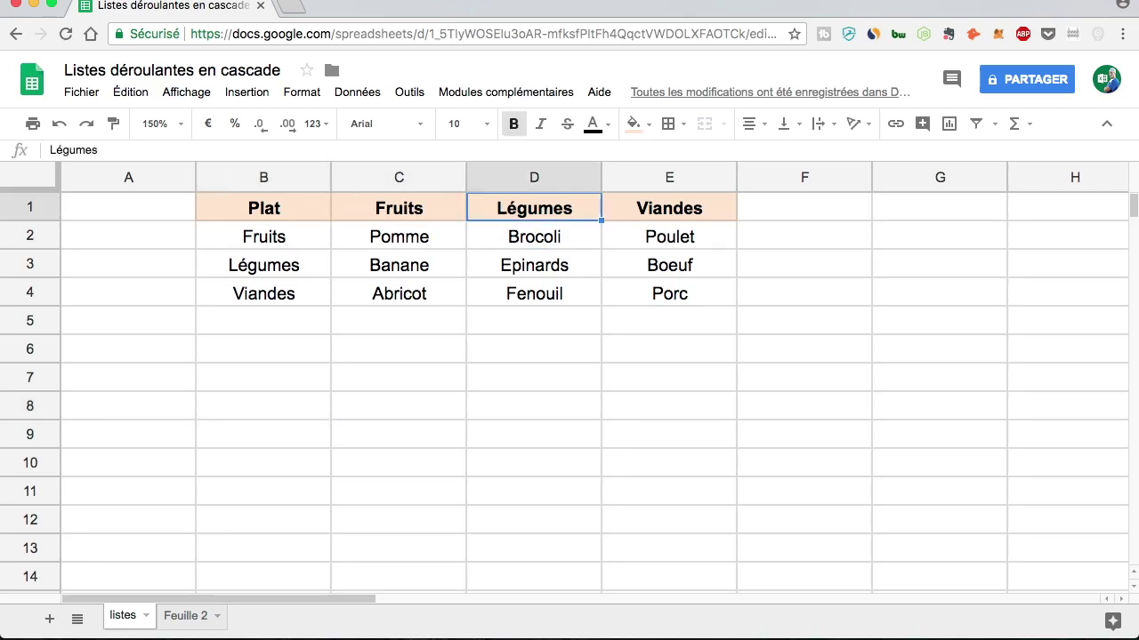
pyautogui.press('Down')
pyautogui.press('Down')
pyautogui.press('Right')
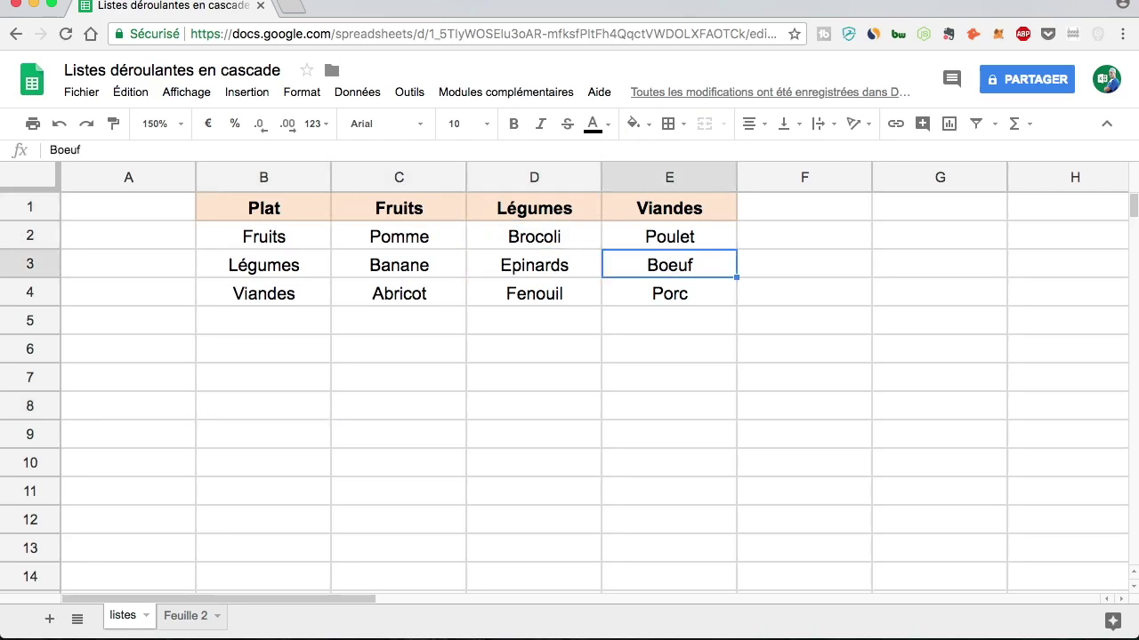
pyautogui.click(383, 436)
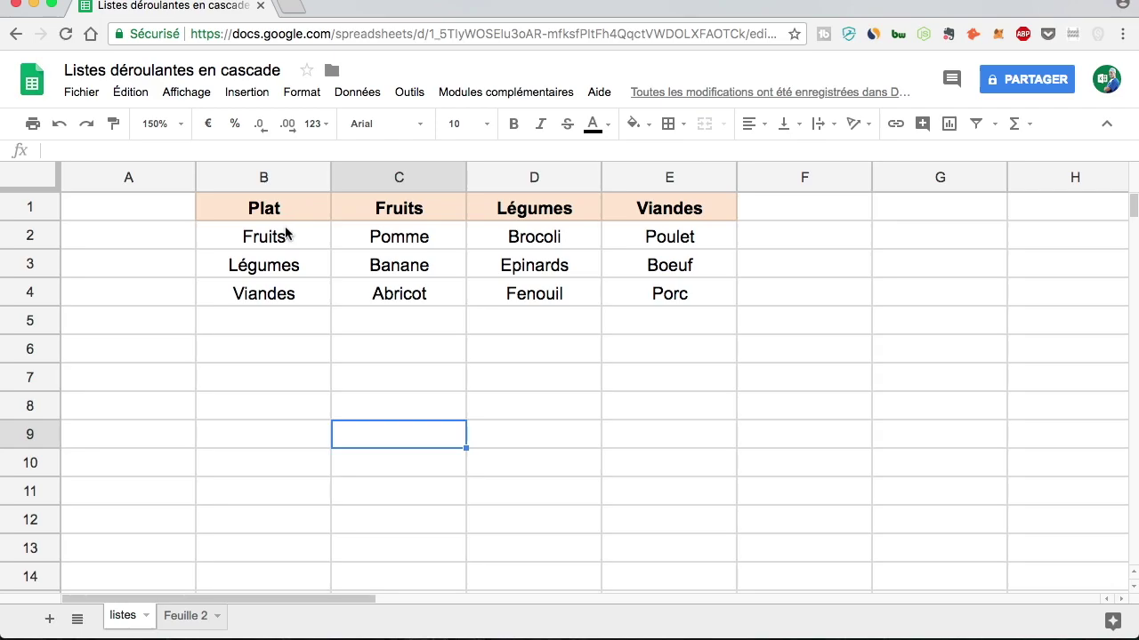
pyautogui.click(397, 213)
pyautogui.click(269, 267)
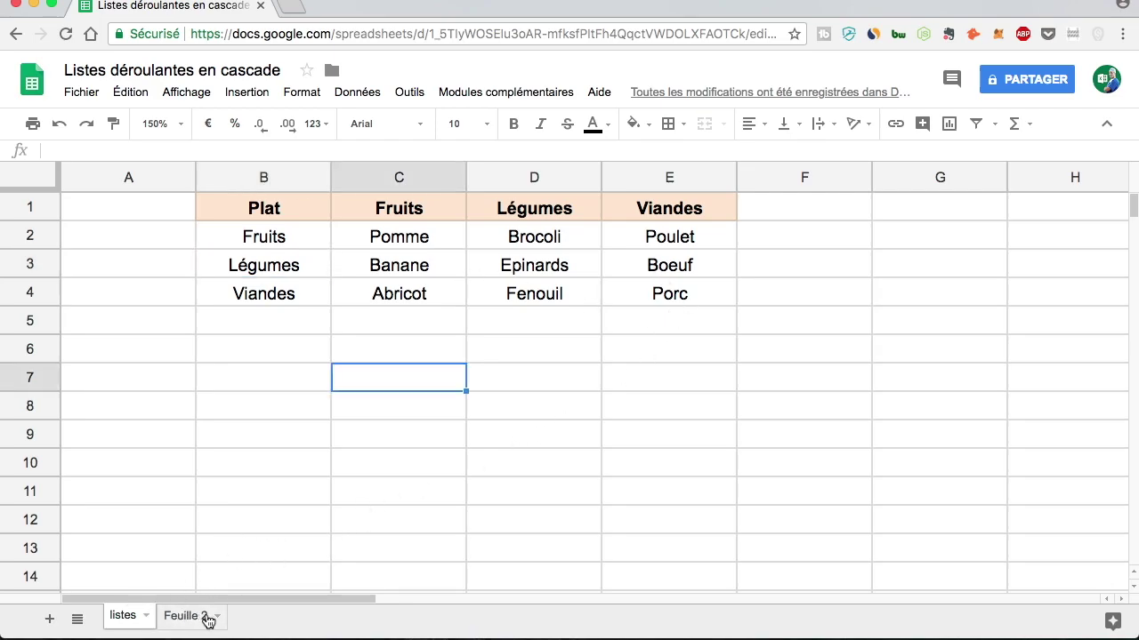
pyautogui.click(182, 616)
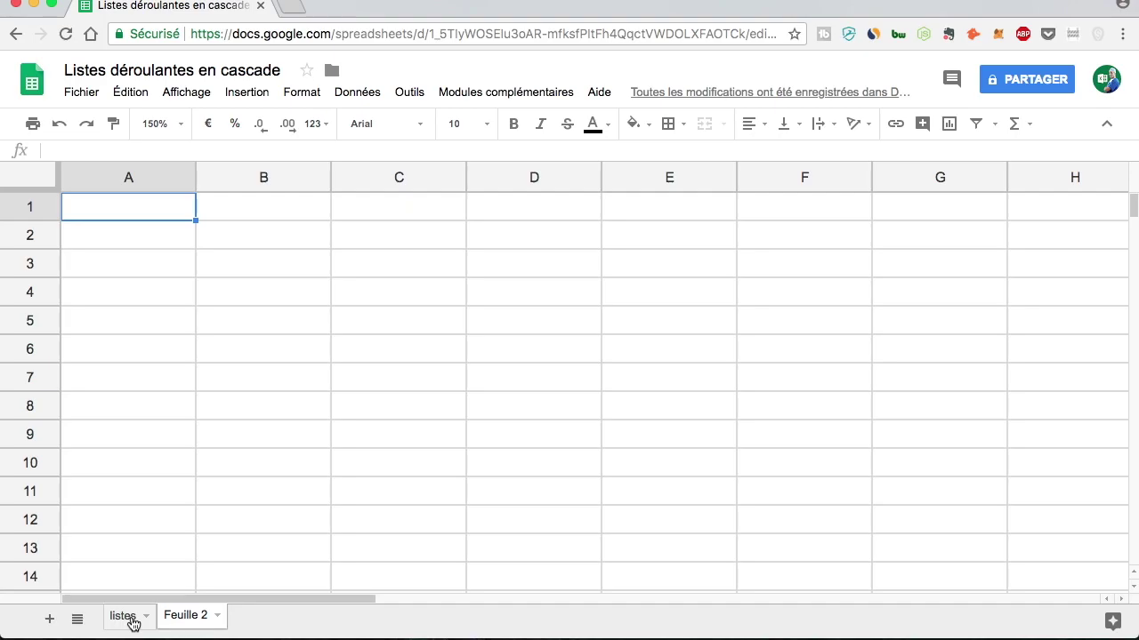
pyautogui.click(132, 623)
pyautogui.click(316, 328)
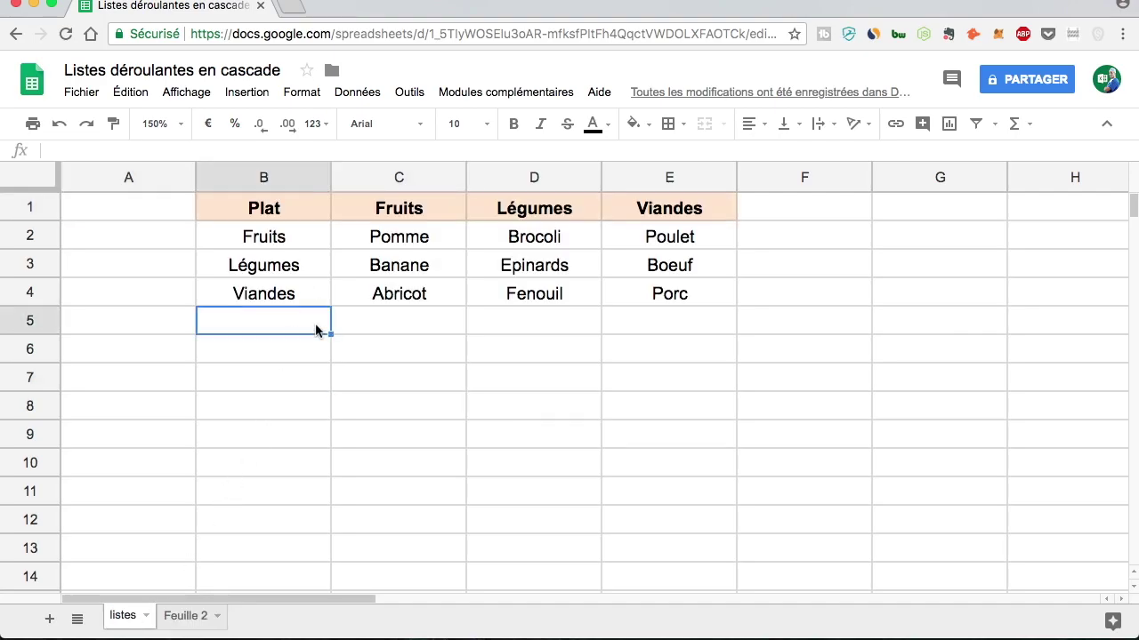
pyautogui.click(302, 233)
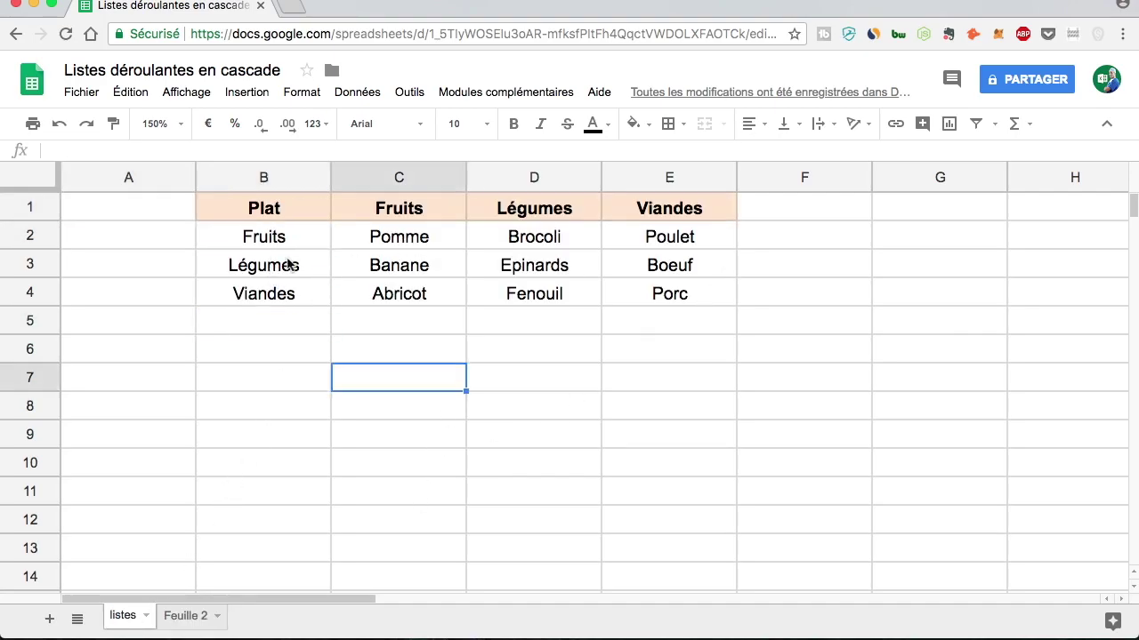
# - Clear the dish categories in cells B2 to B4 under the Plat header
pyautogui.click(274, 236)
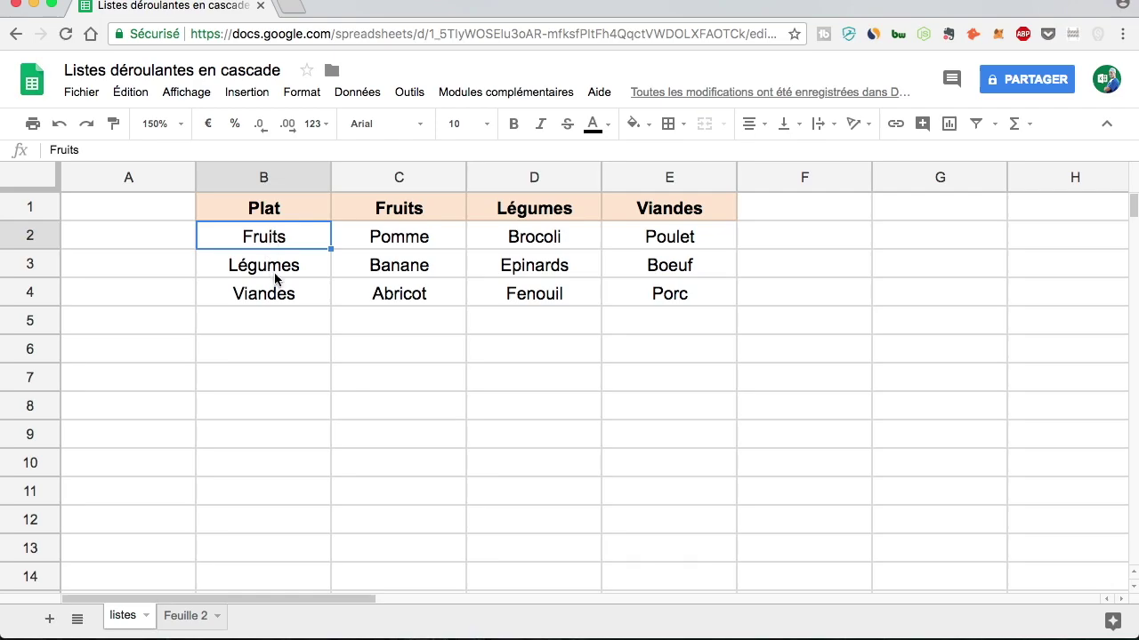
pyautogui.moveTo(271, 276); pyautogui.dragTo(284, 301)
pyautogui.press('Delete')
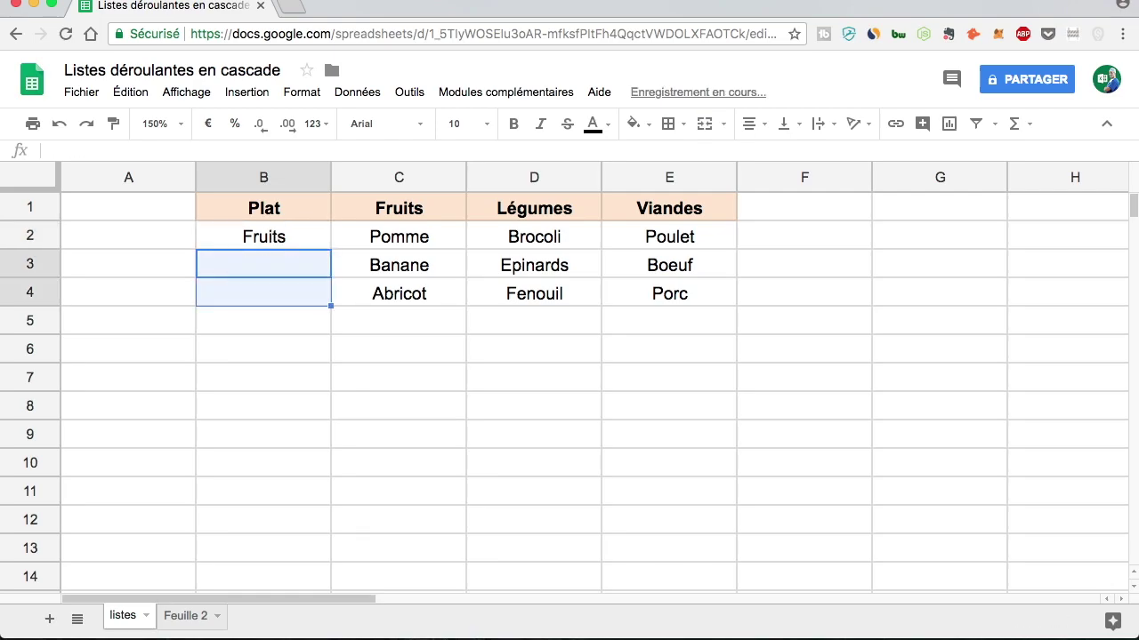
pyautogui.click(263, 235)
pyautogui.press('Delete')
pyautogui.press('Down')
pyautogui.press('Down')
pyautogui.press('Up')
pyautogui.press('Up')
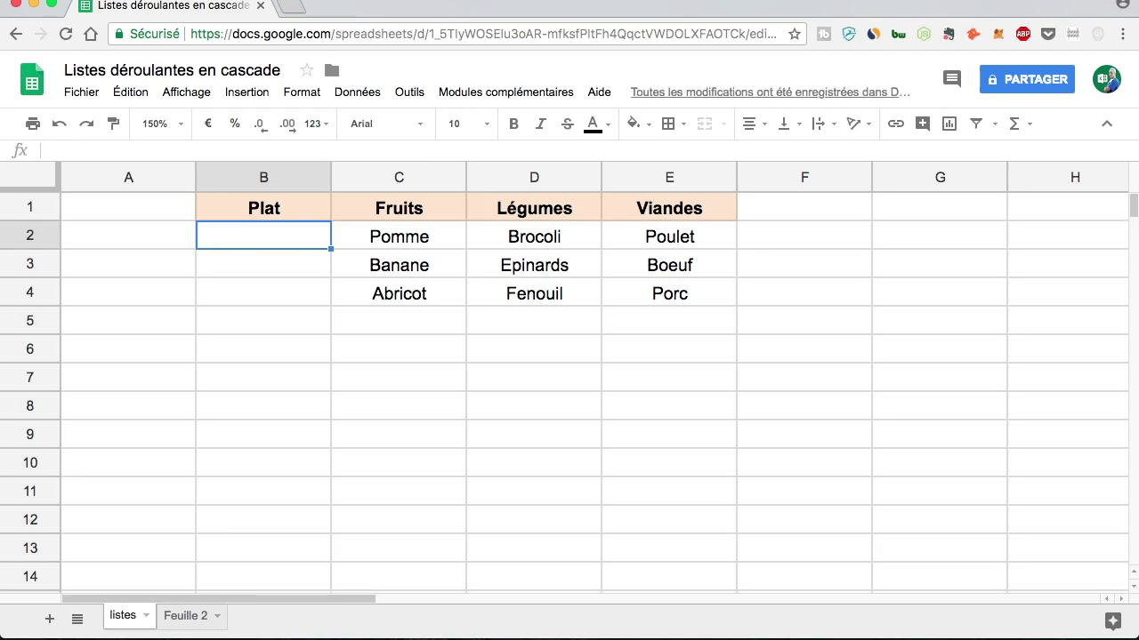
pyautogui.moveTo(421, 213); pyautogui.dragTo(879, 217)
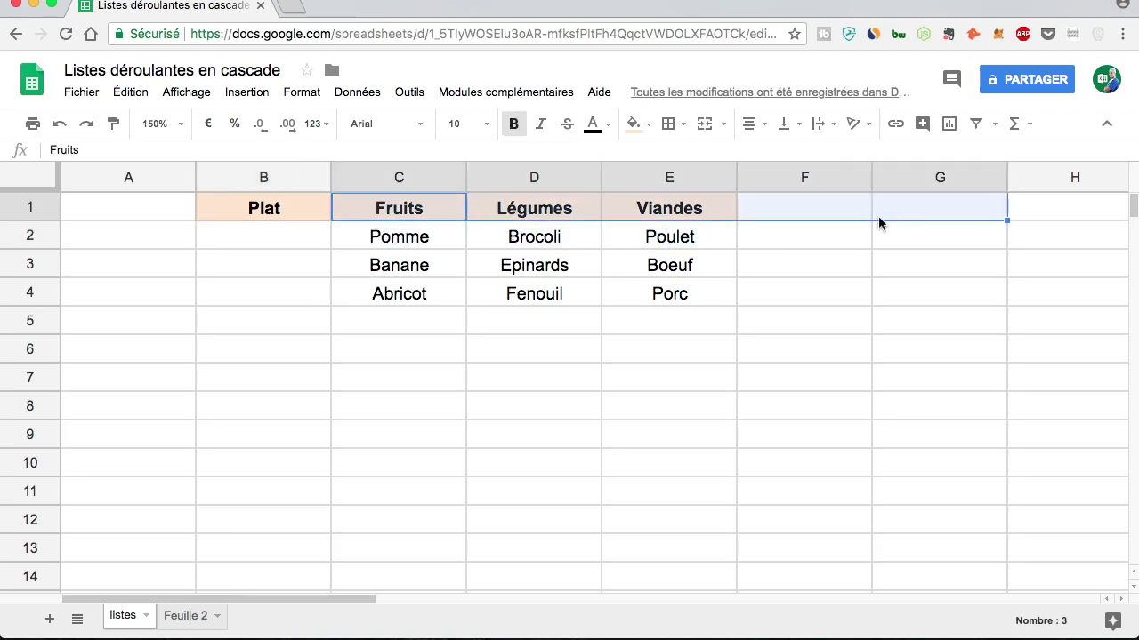
pyautogui.click(669, 320)
pyautogui.click(297, 242)
pyautogui.write('=tra')
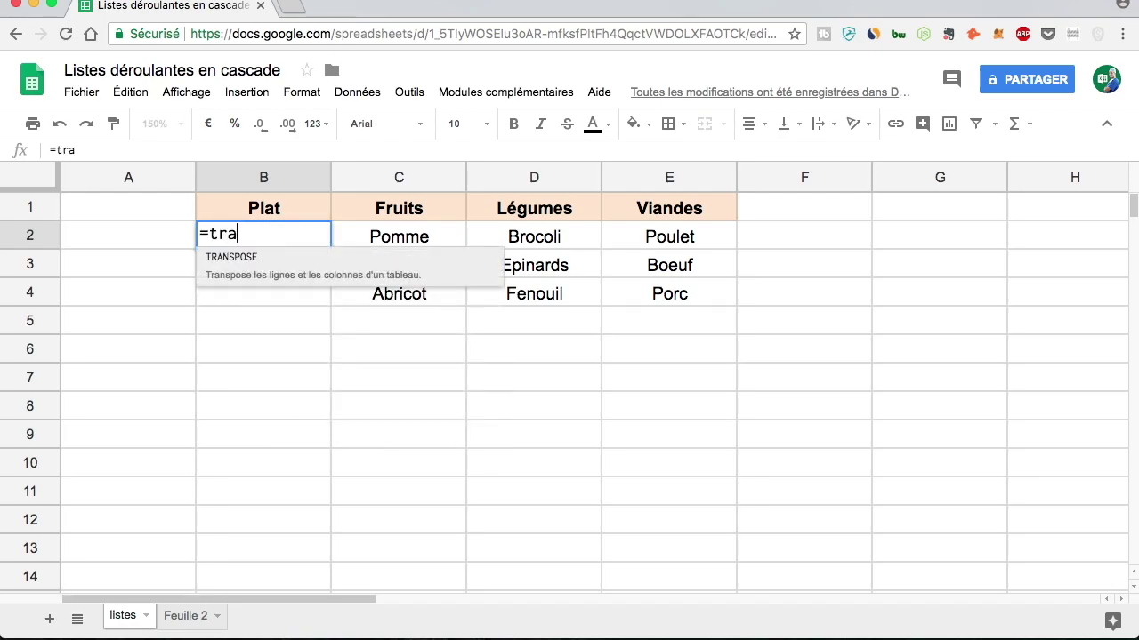
pyautogui.press('Escape')
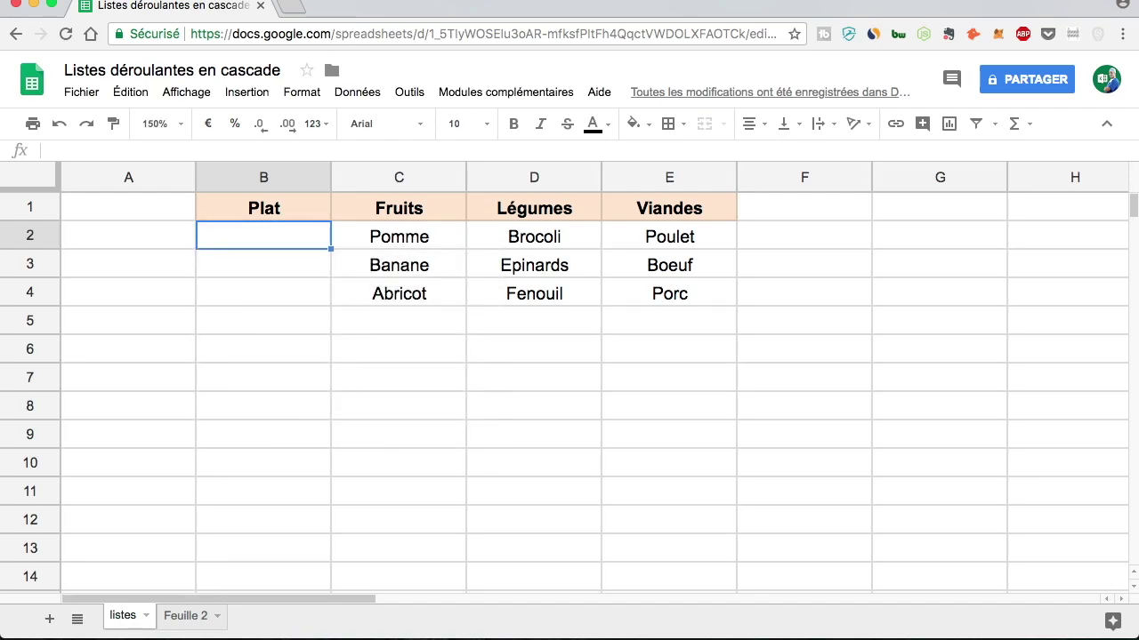
pyautogui.press('Down')
pyautogui.press('Down')
pyautogui.press('Down')
pyautogui.write('=re')
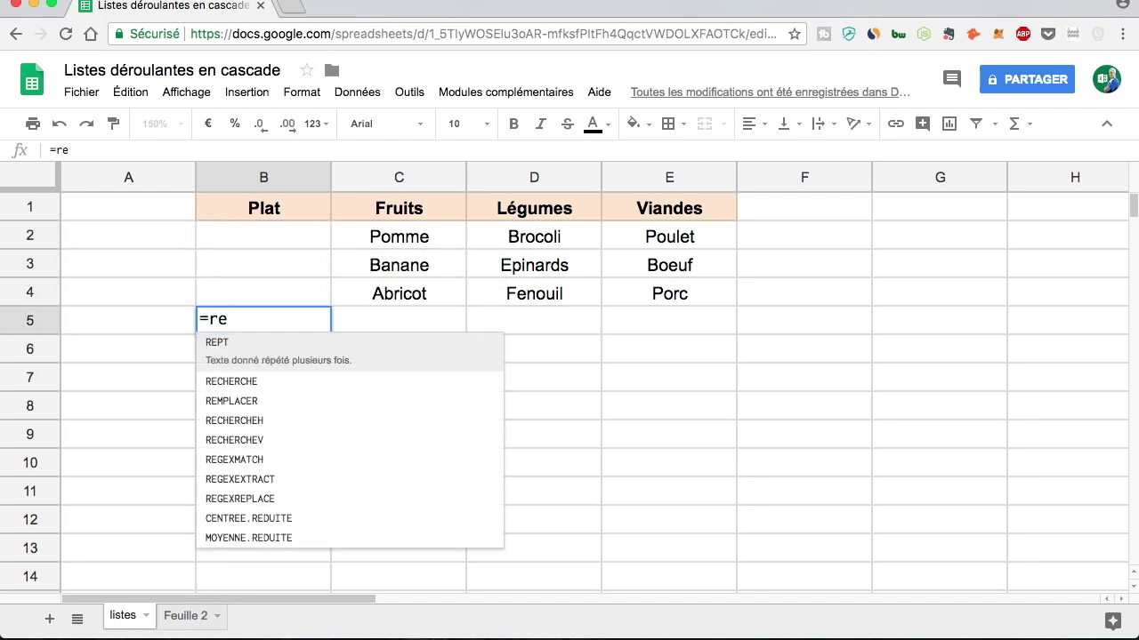
pyautogui.press('Escape')
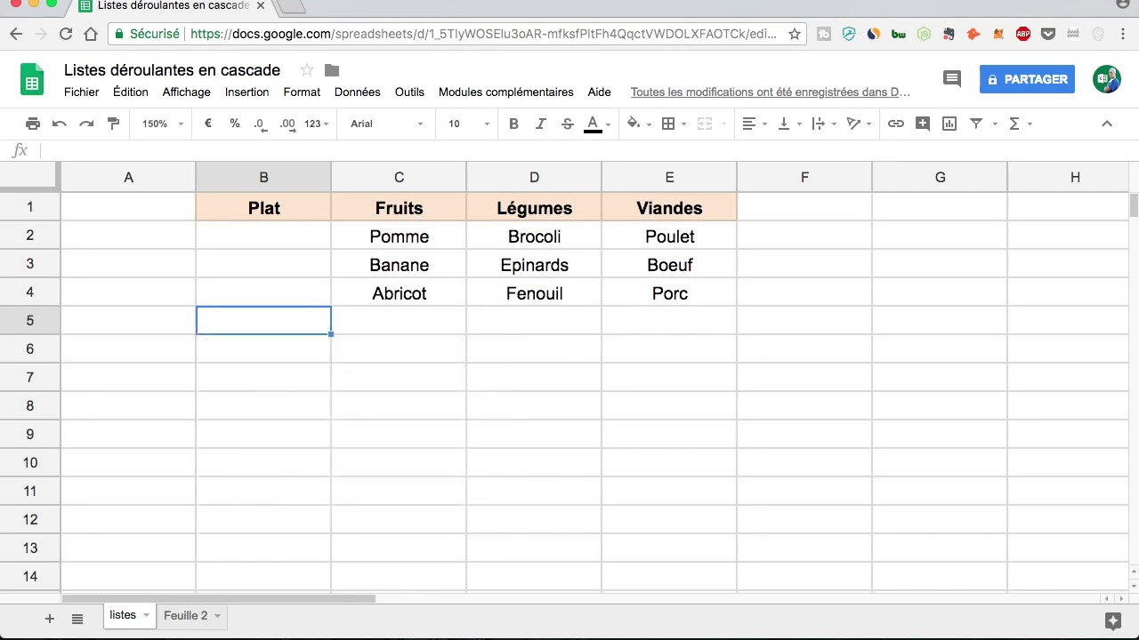
# - Fill the Plat column from the header row by entering =TRANSPOSE(C1:Z1) in cell B2
pyautogui.press('Up')
pyautogui.press('Up')
pyautogui.press('Up')
pyautogui.write('=trans')
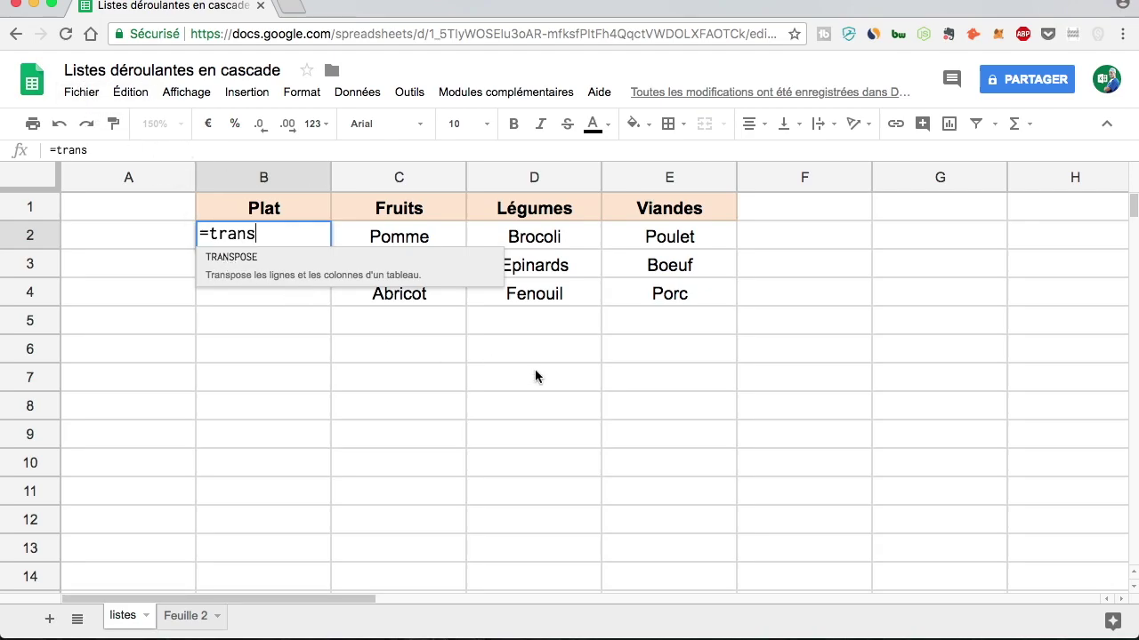
pyautogui.press('Tab')
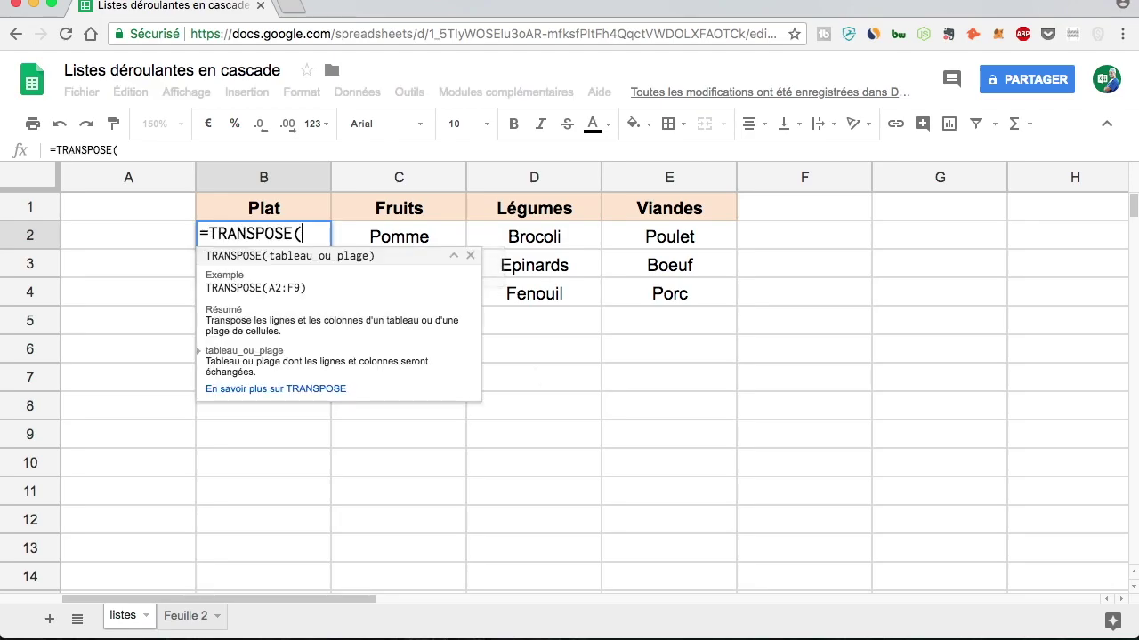
pyautogui.press('Up')
pyautogui.press('Right')
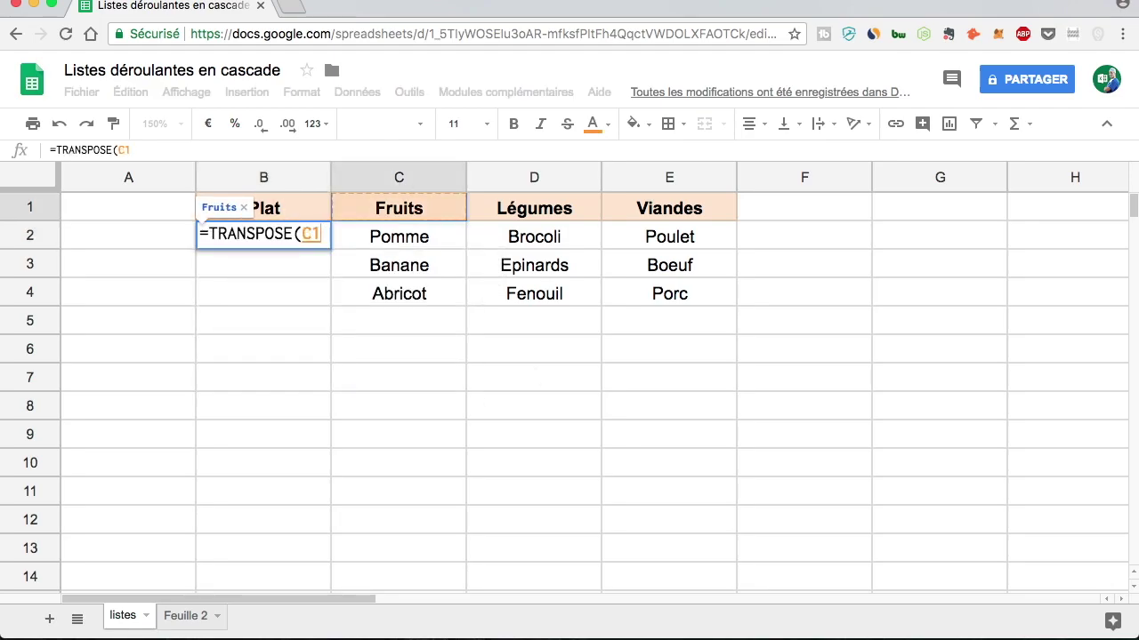
pyautogui.hotkey('shift', 'Right')
pyautogui.hotkey('shift', 'Right')
pyautogui.hotkey('ctrl', 'shift', 'Right')
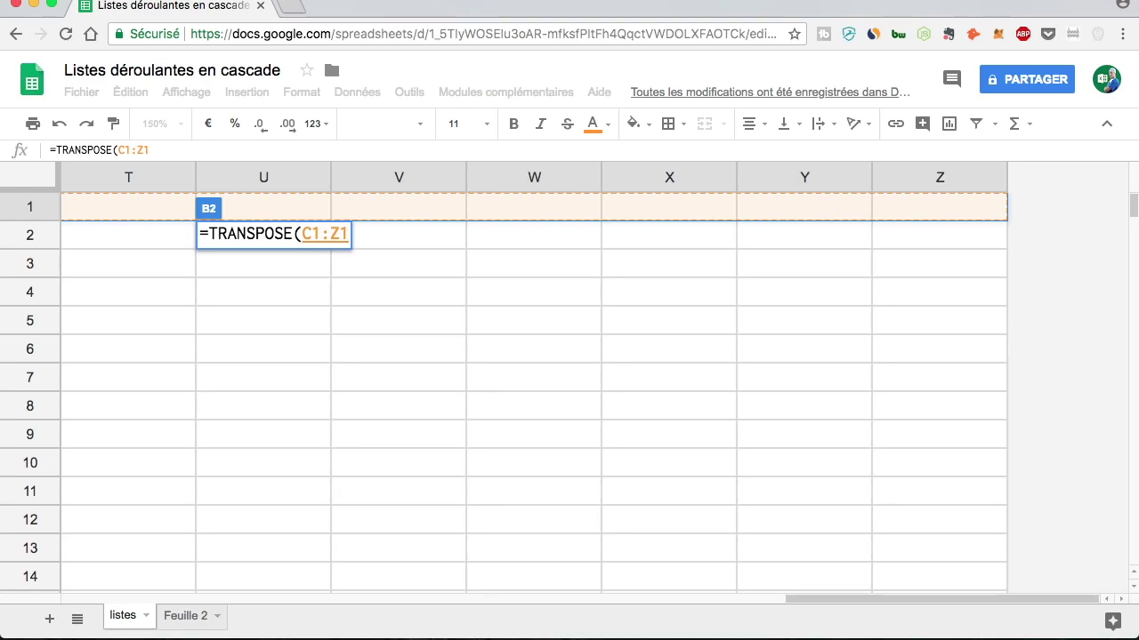
pyautogui.write(')')
pyautogui.press('Return')
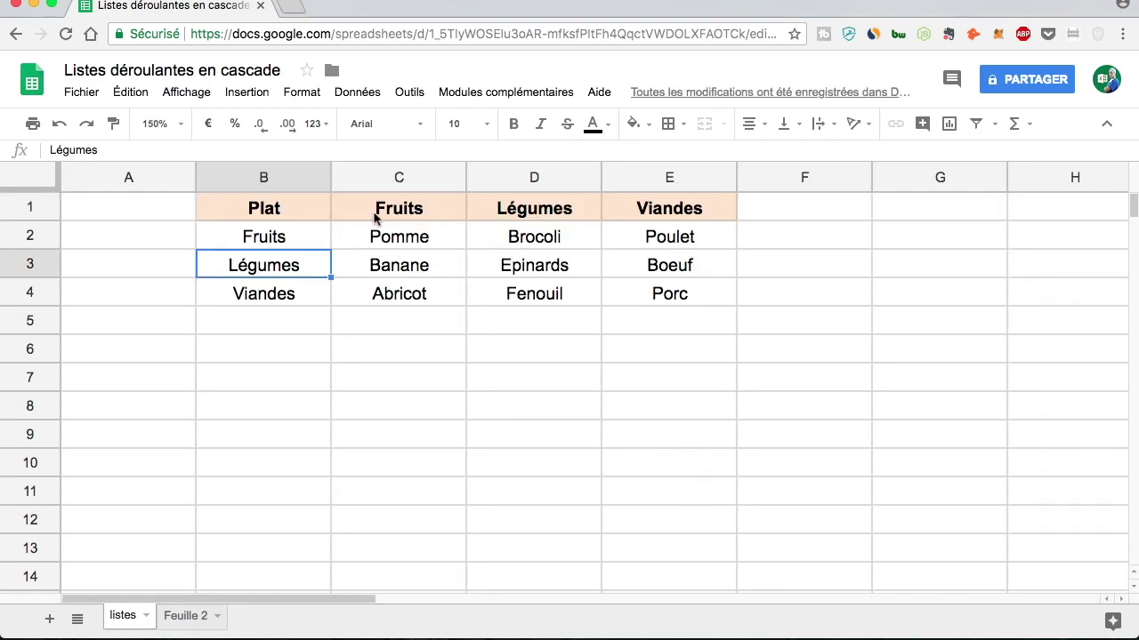
# - Add a Dessert column in F1 with the entries "Tarte au pommes" and "Yaourt" below it
pyautogui.click(785, 204)
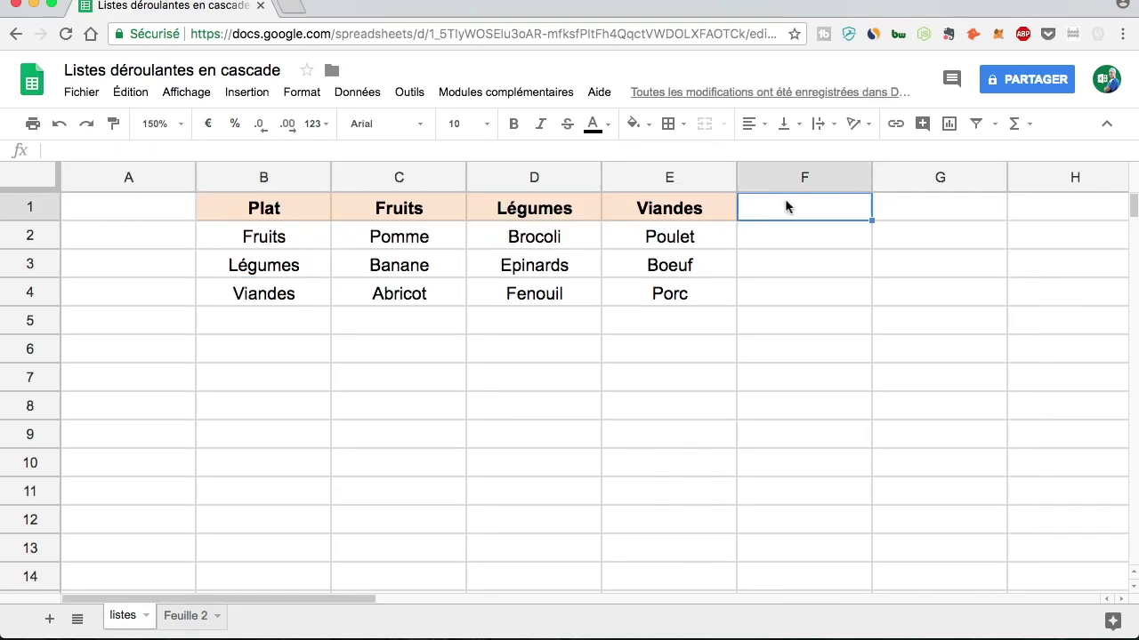
pyautogui.write('Dessert')
pyautogui.press('Return')
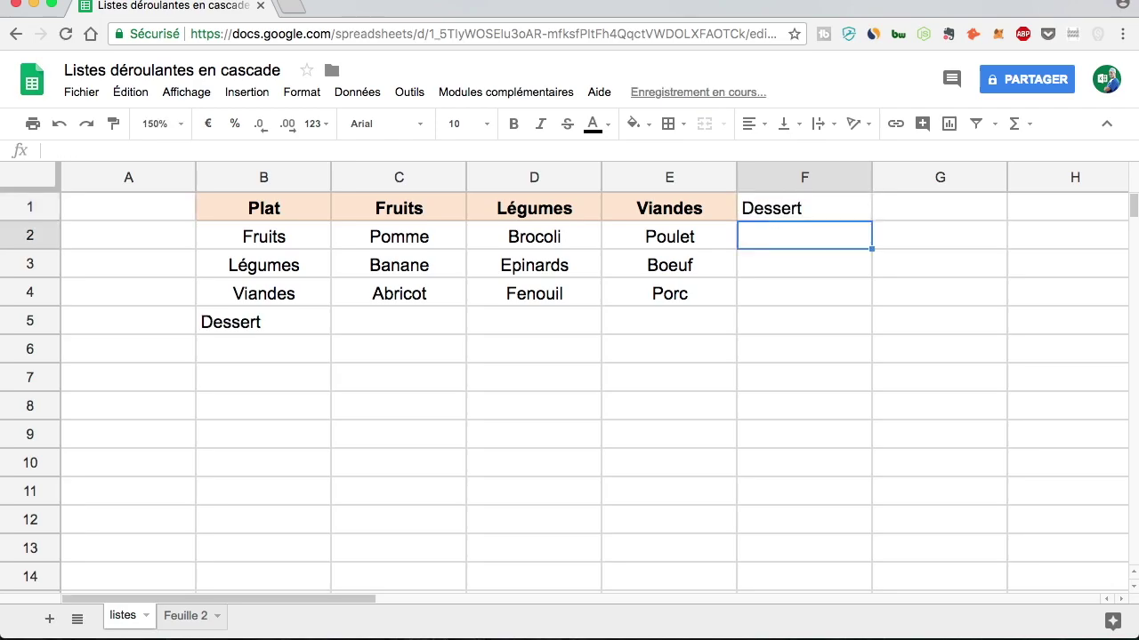
pyautogui.write('Tarte au pommes')
pyautogui.press('Return')
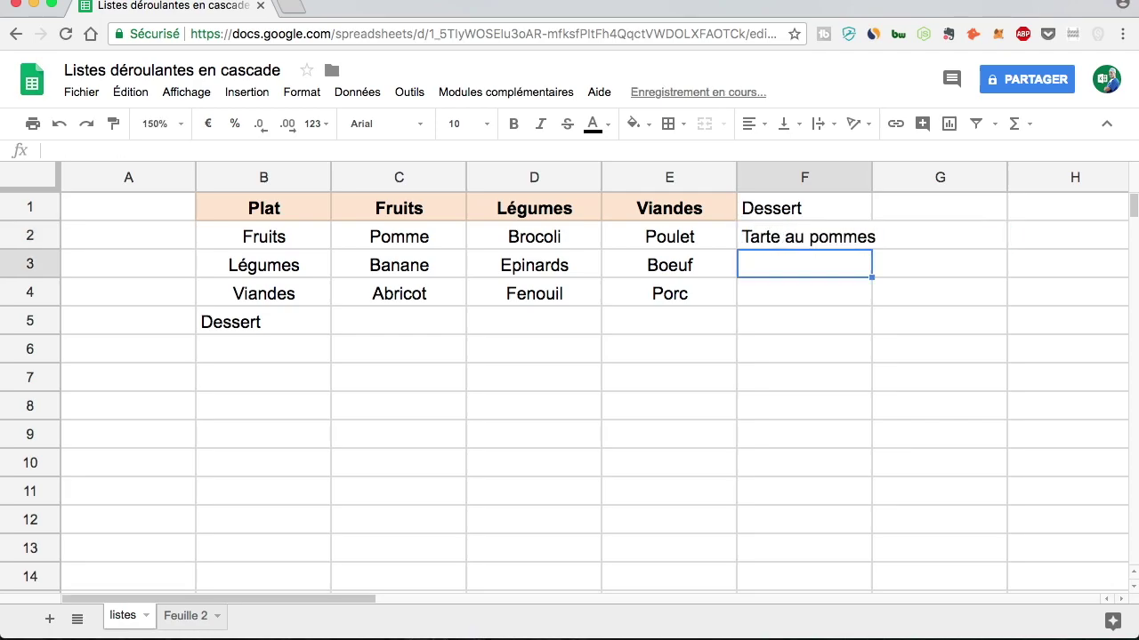
pyautogui.write('Yaourt')
pyautogui.press('Return')
# - Match the Dessert column and cell B5 to the table's existing formatting and widen column F to fit its text
pyautogui.click(685, 212)
pyautogui.moveTo(872, 178); pyautogui.dragTo(893, 179)
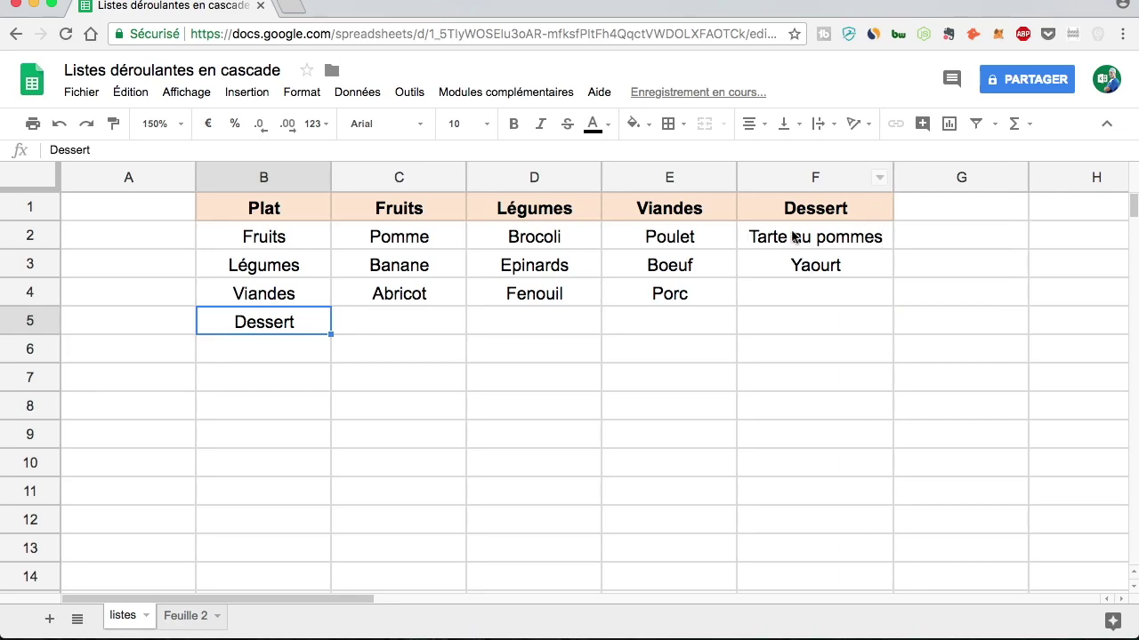
pyautogui.click(646, 402)
# - Enter the label "Plat?" in cell B3 of the Feuille 2 sheet
pyautogui.click(186, 616)
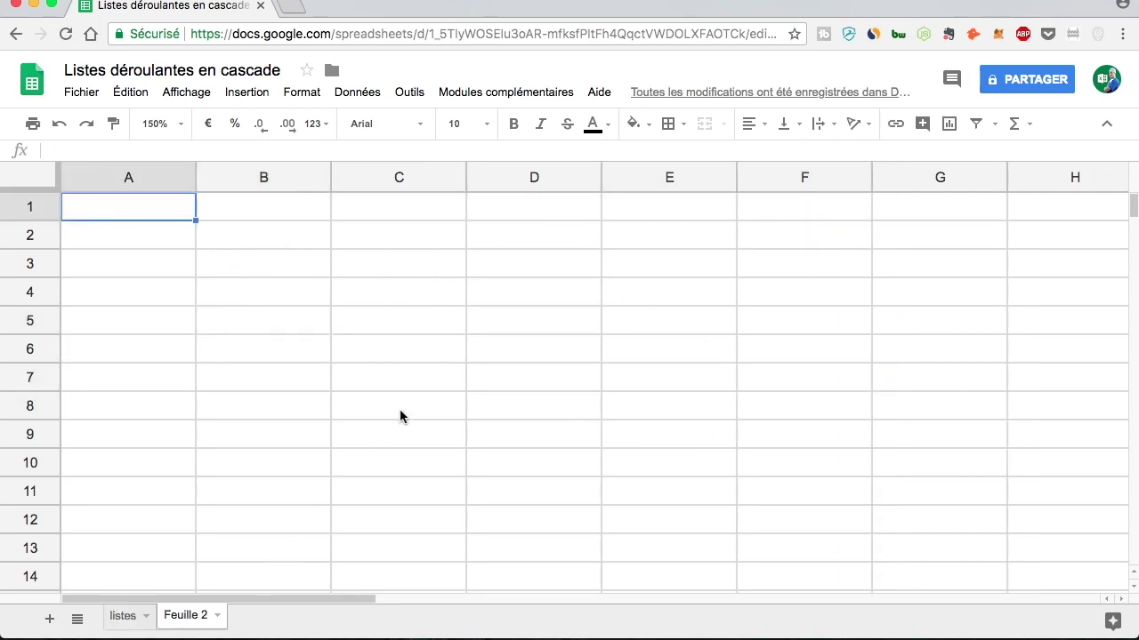
pyautogui.click(398, 381)
pyautogui.click(293, 257)
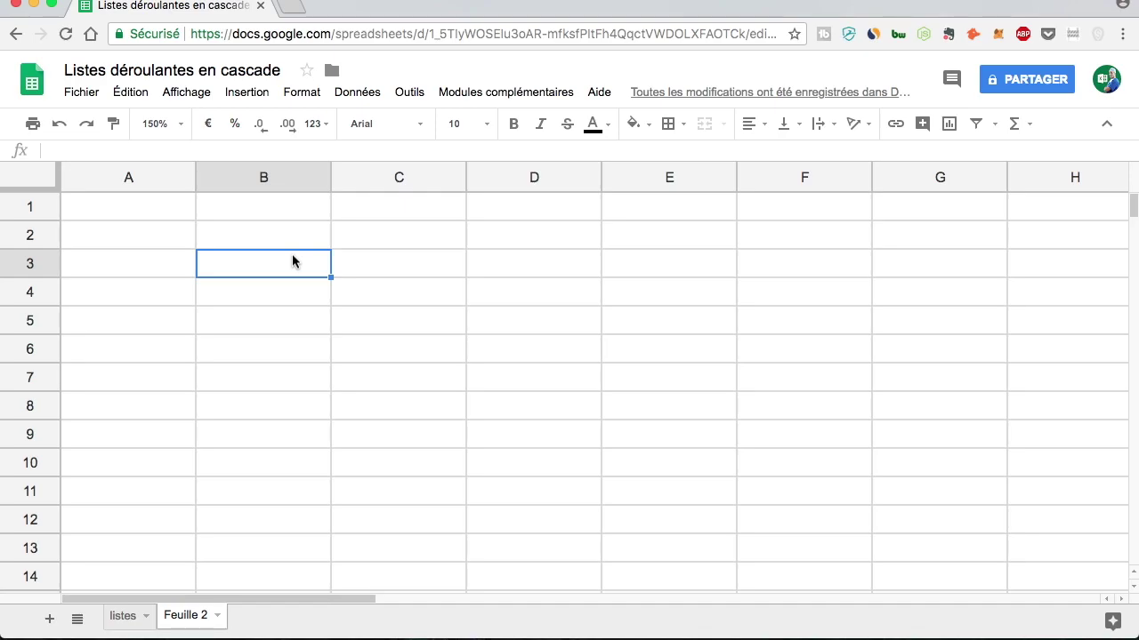
pyautogui.write('Plat?')
pyautogui.click(312, 340)
# - Open the data validation settings for cell C3, beside the "Plat?" label
pyautogui.click(415, 277)
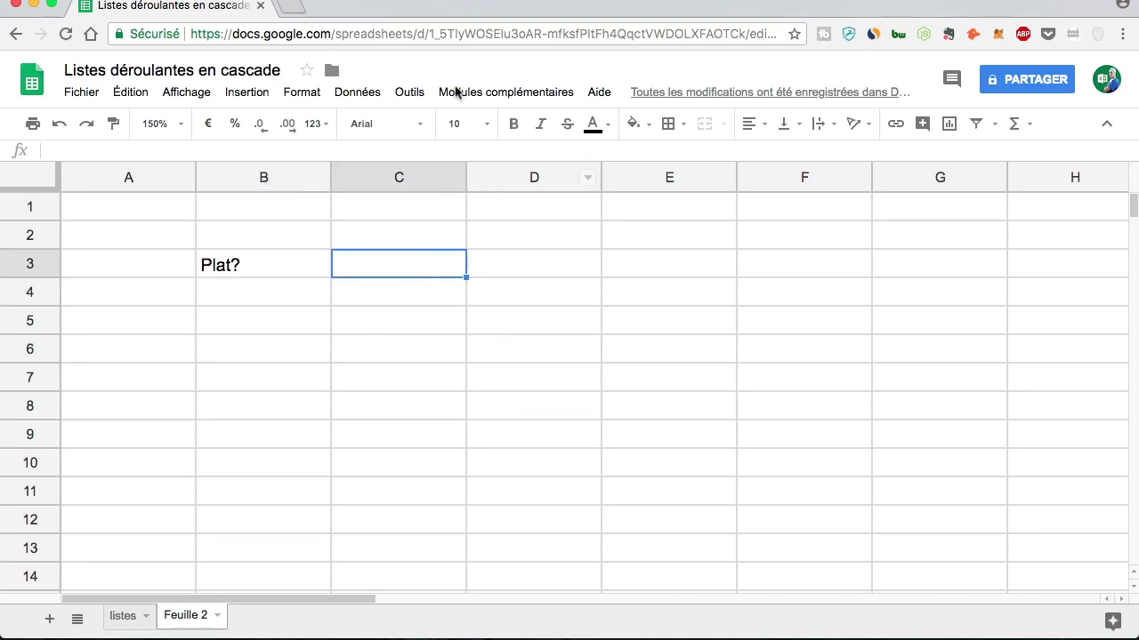
pyautogui.click(359, 96)
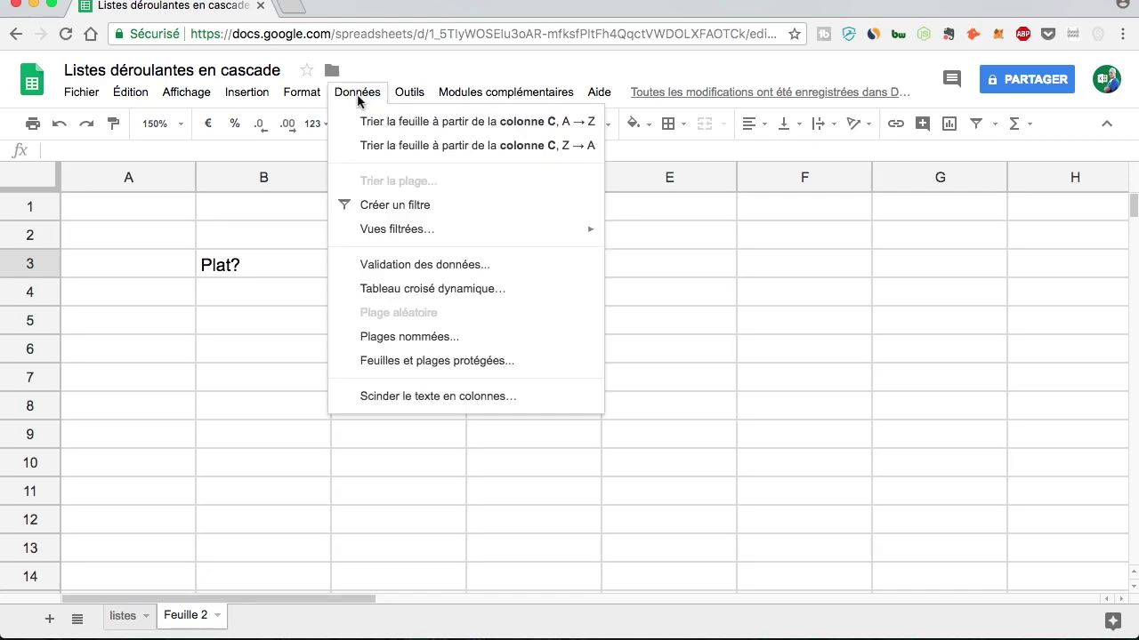
pyautogui.click(463, 272)
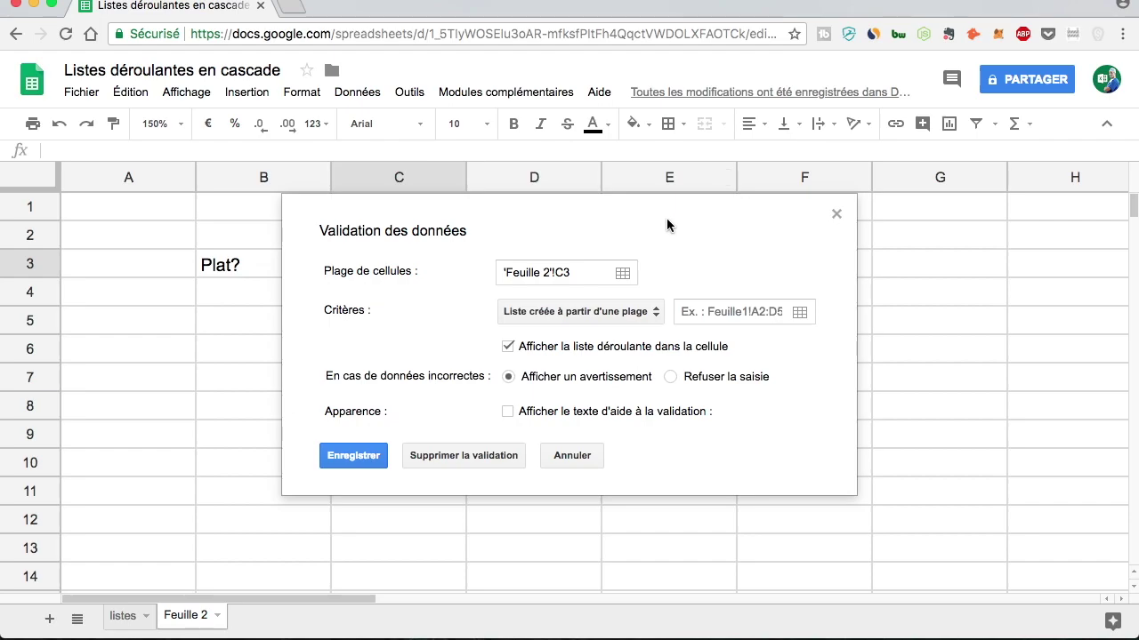
# - Examine the available validation criteria types for C3, including list of items, number and custom formula, ending on the list from a range
pyautogui.click(636, 315)
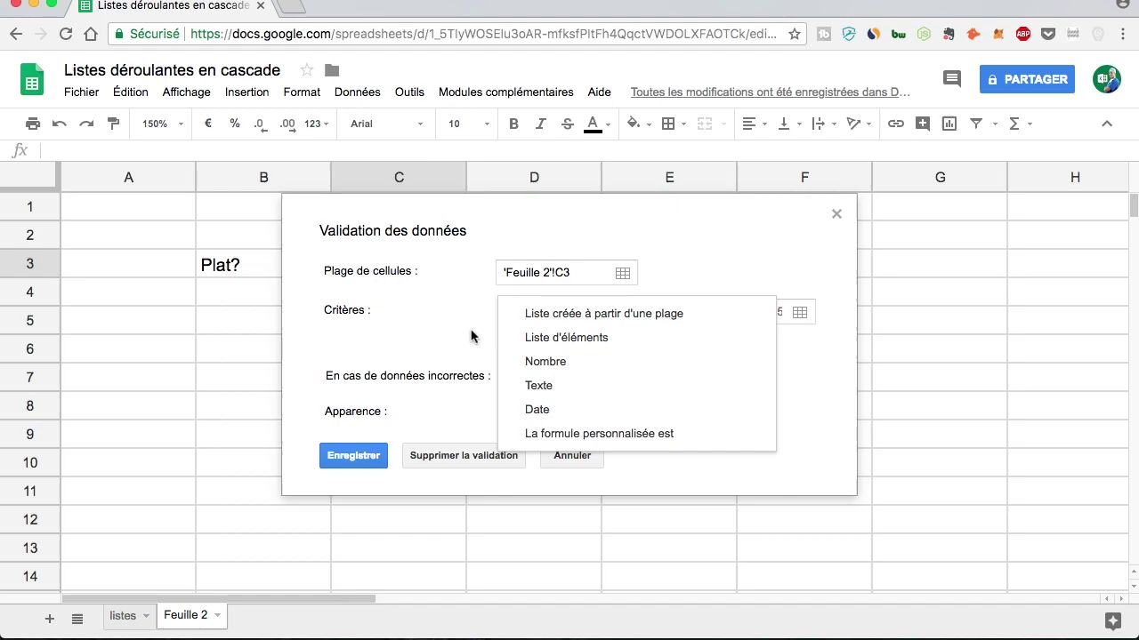
pyautogui.click(427, 326)
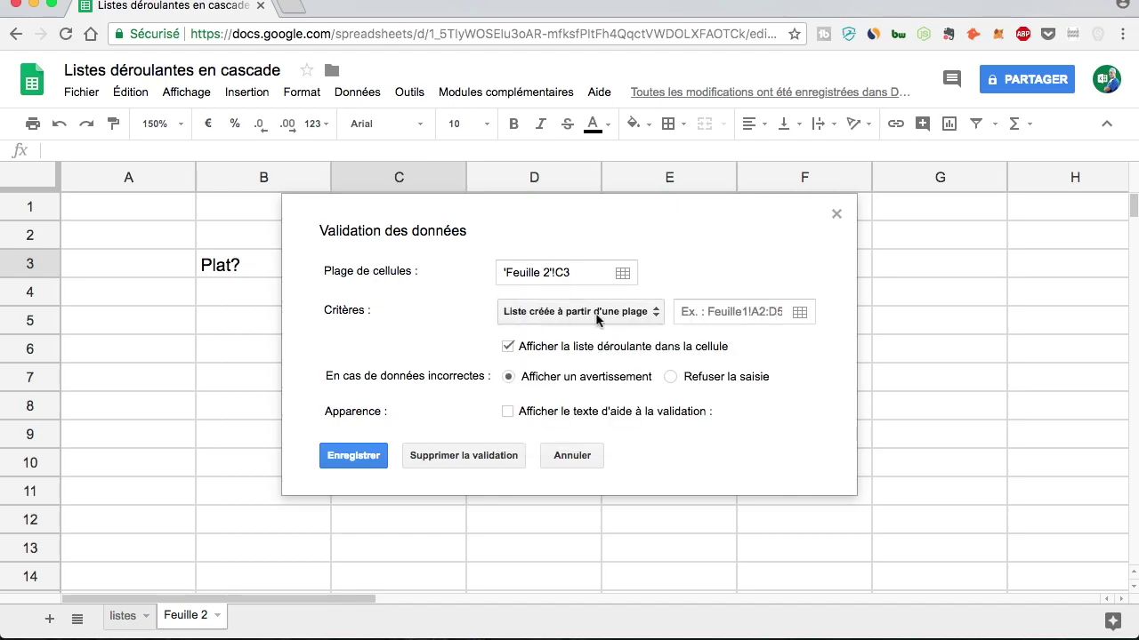
pyautogui.click(603, 319)
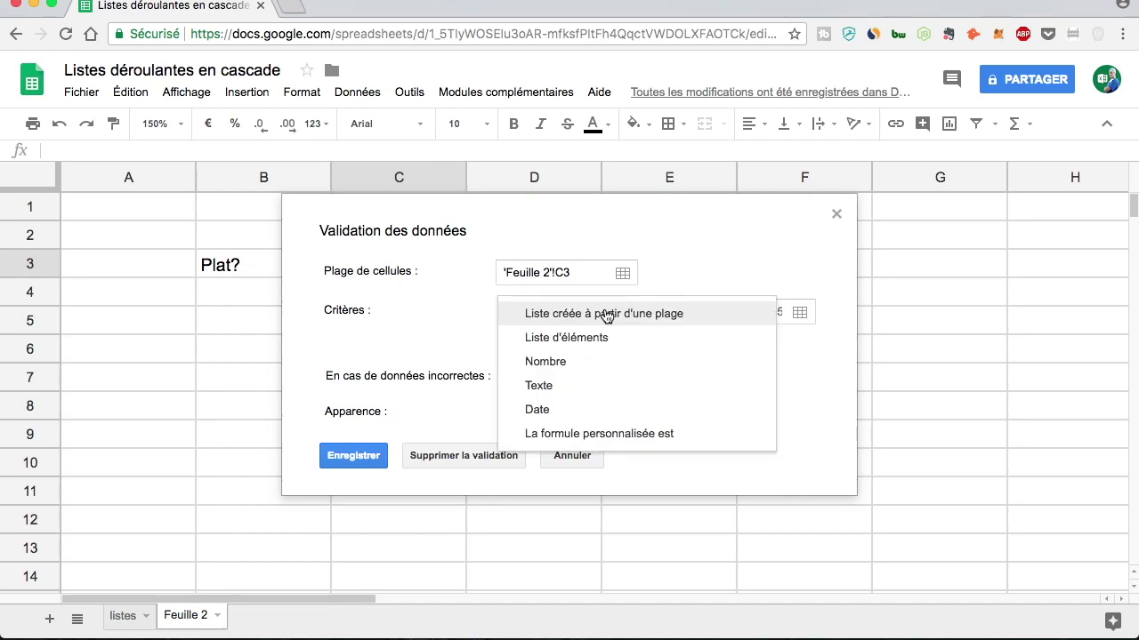
pyautogui.click(594, 340)
pyautogui.click(570, 319)
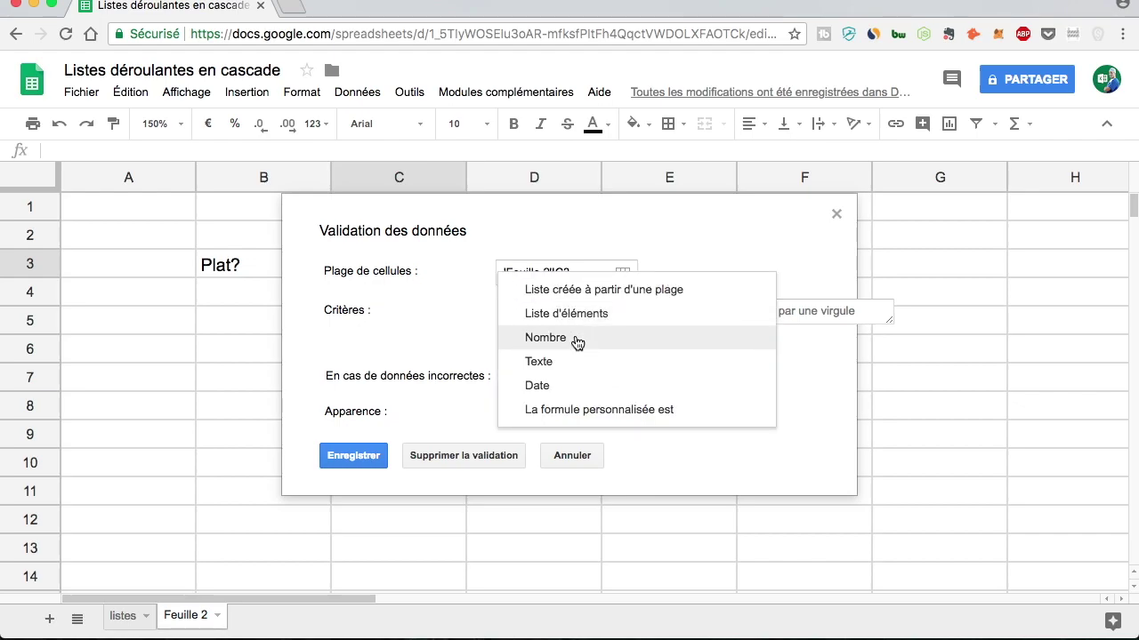
pyautogui.click(576, 343)
pyautogui.click(589, 311)
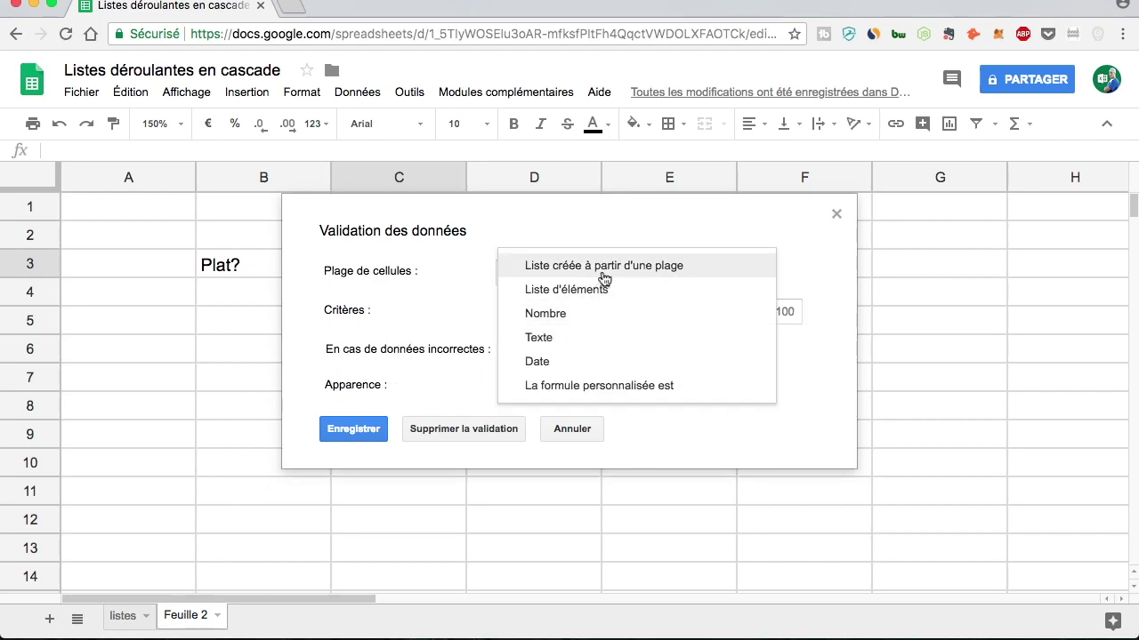
pyautogui.click(612, 385)
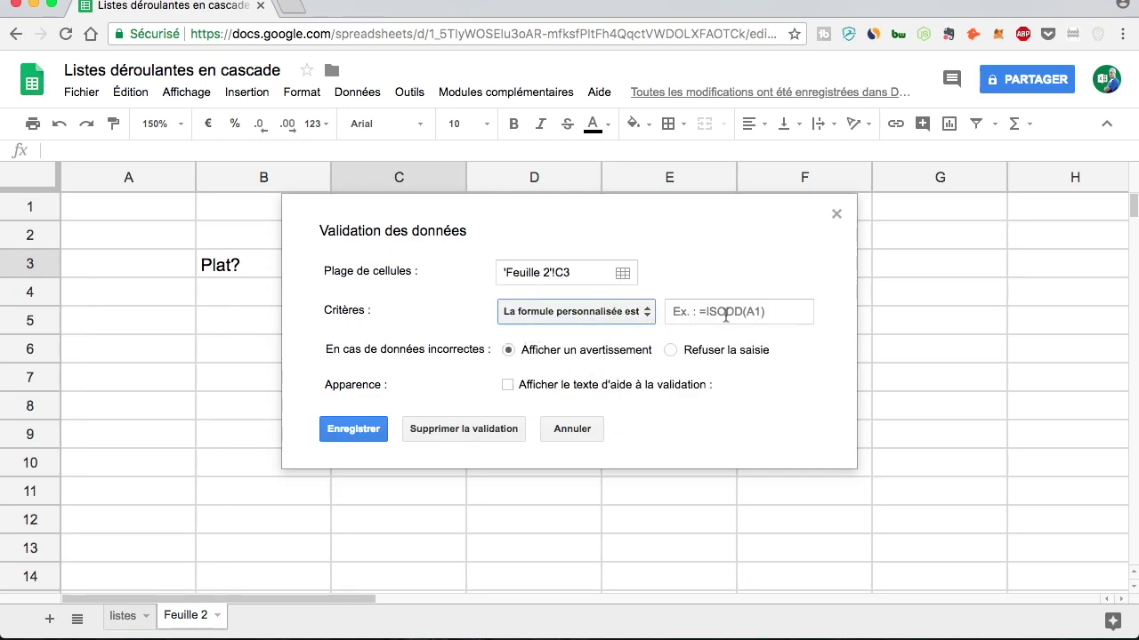
pyautogui.click(579, 318)
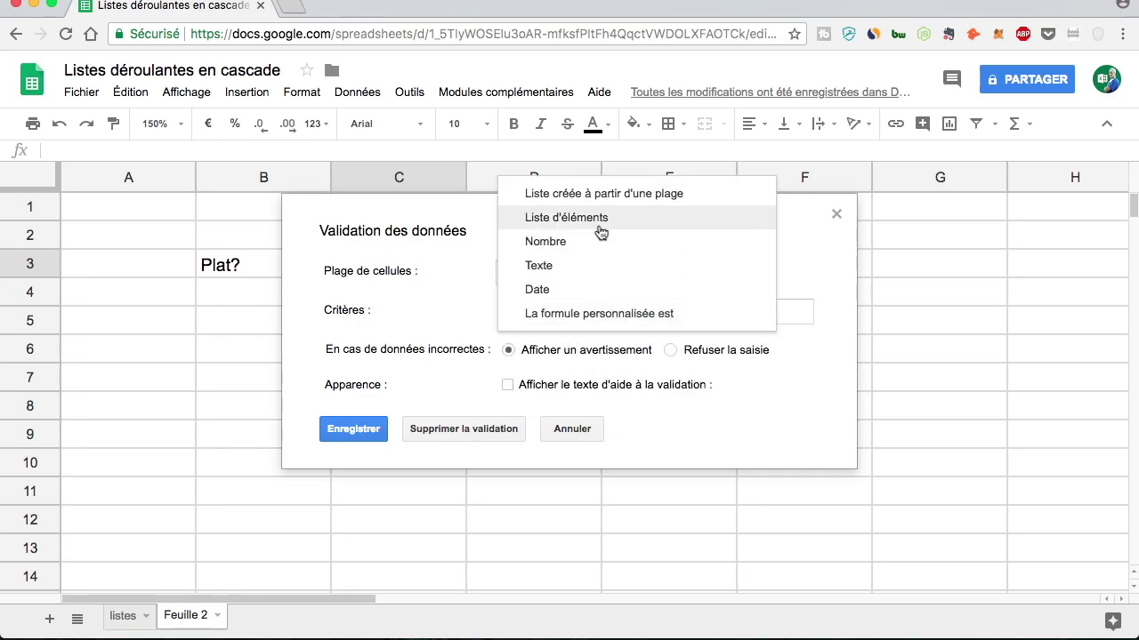
pyautogui.click(644, 198)
# - Set listes!B:B, the Plat column, as the source range of C3's drop-down list and save the validation
pyautogui.click(712, 311)
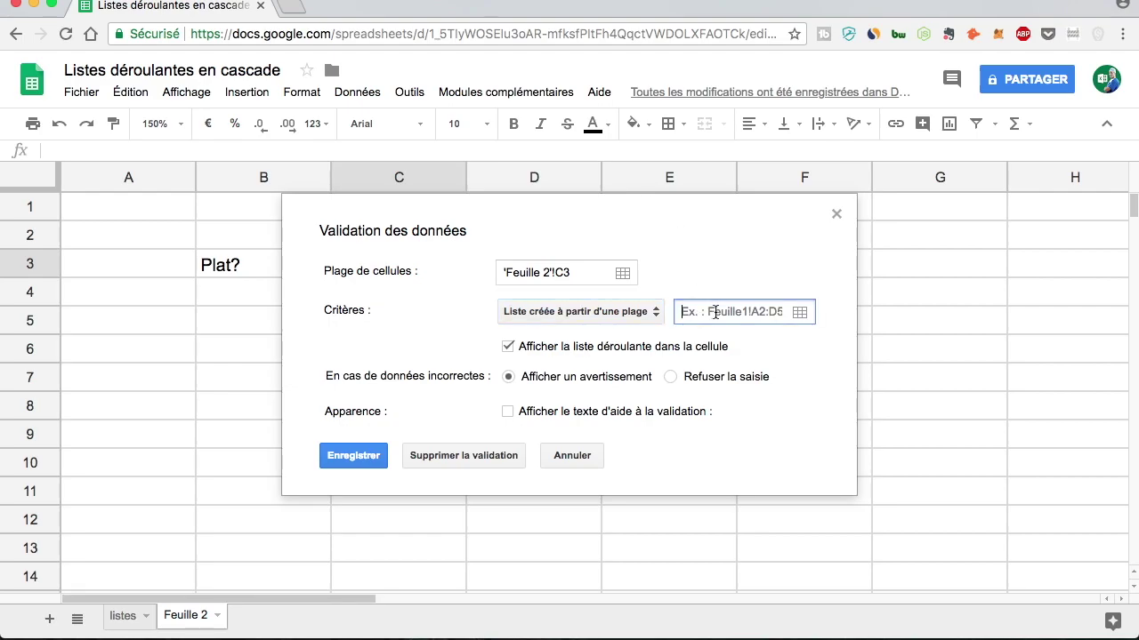
pyautogui.click(123, 615)
pyautogui.click(260, 184)
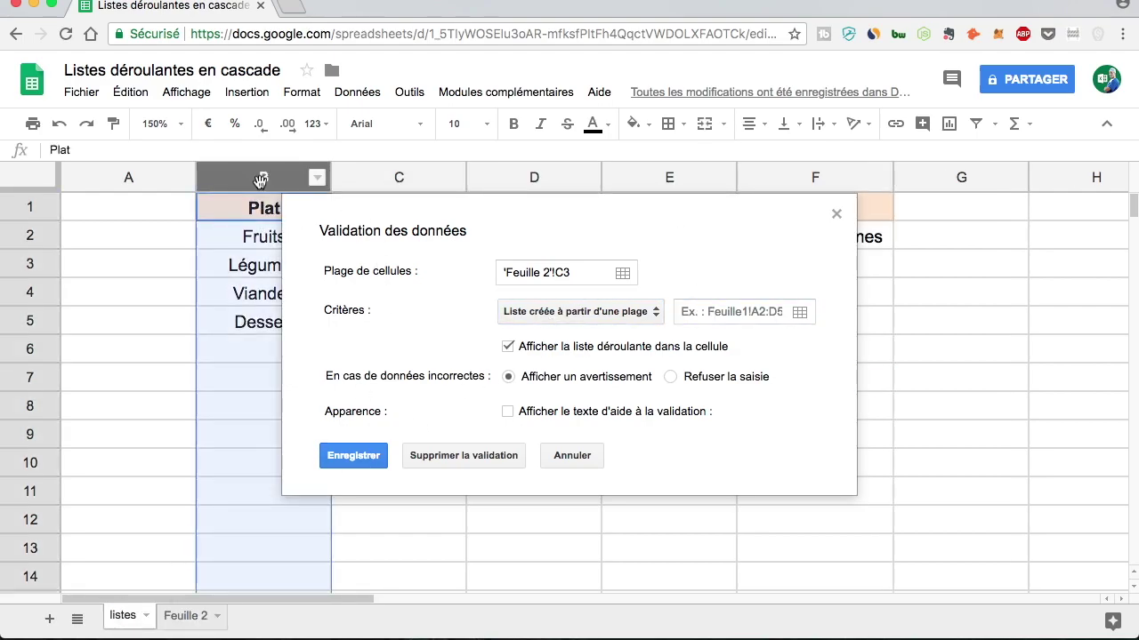
pyautogui.click(687, 311)
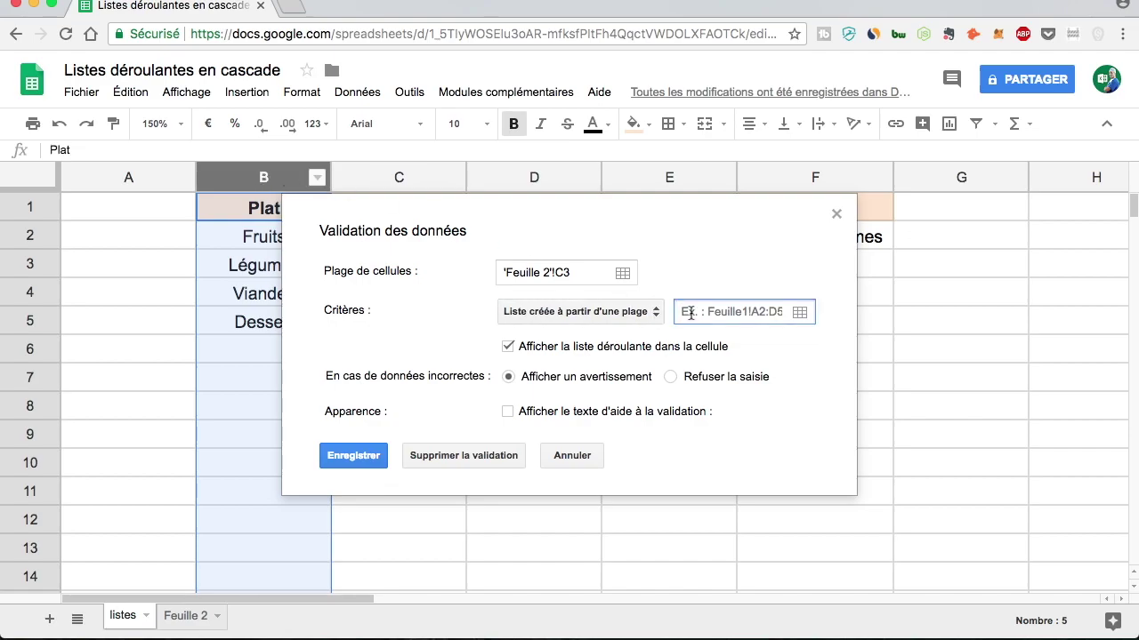
pyautogui.click(800, 311)
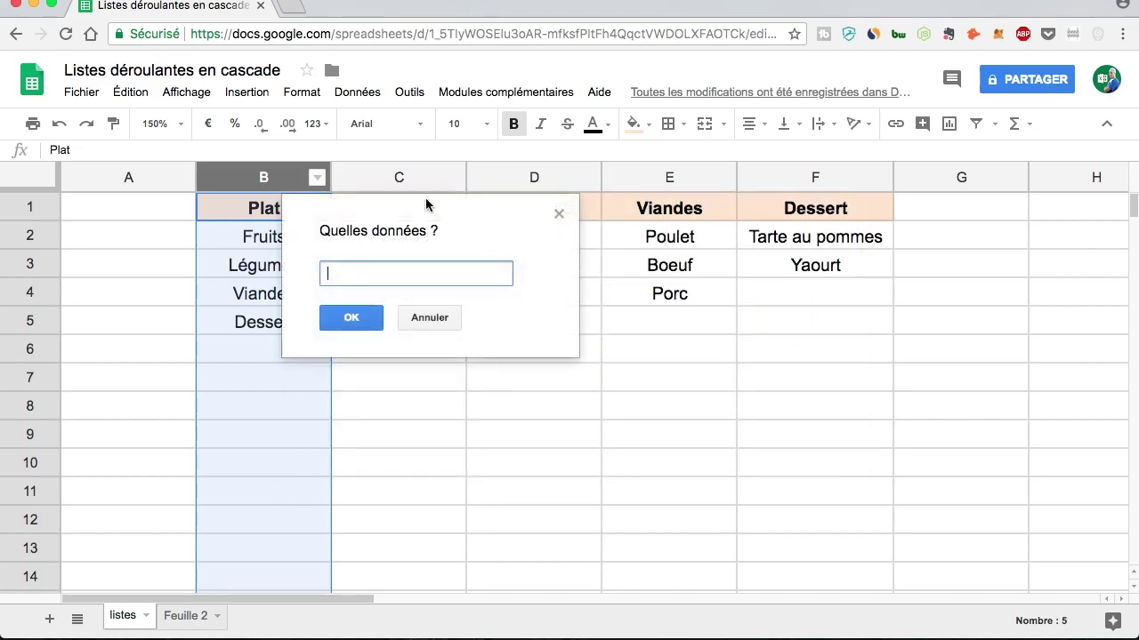
pyautogui.click(253, 190)
pyautogui.click(367, 315)
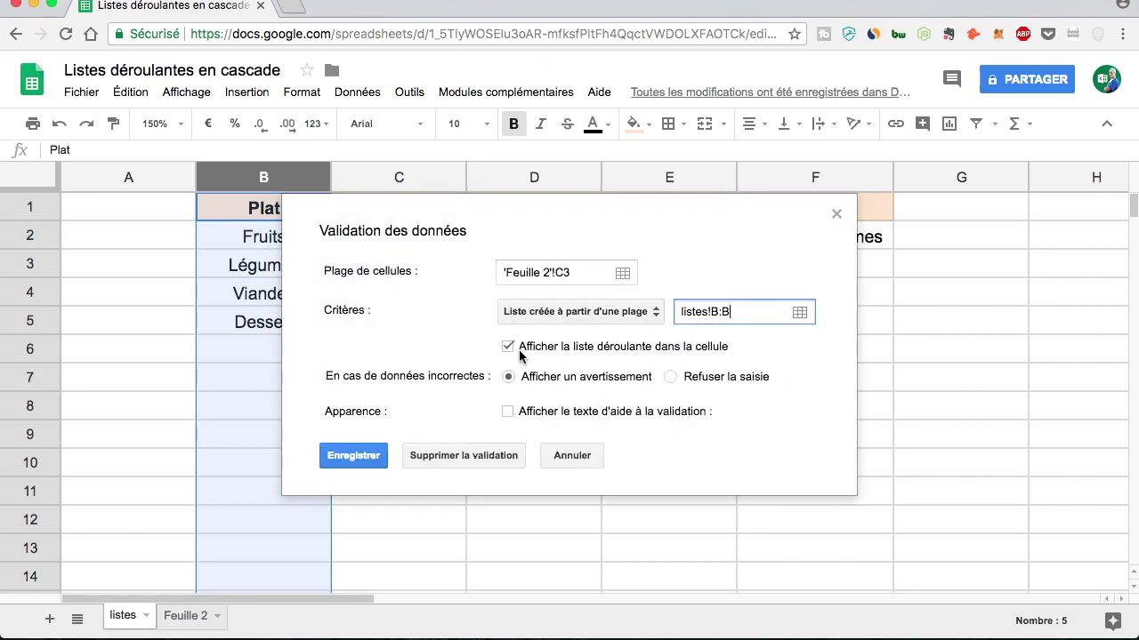
pyautogui.click(369, 456)
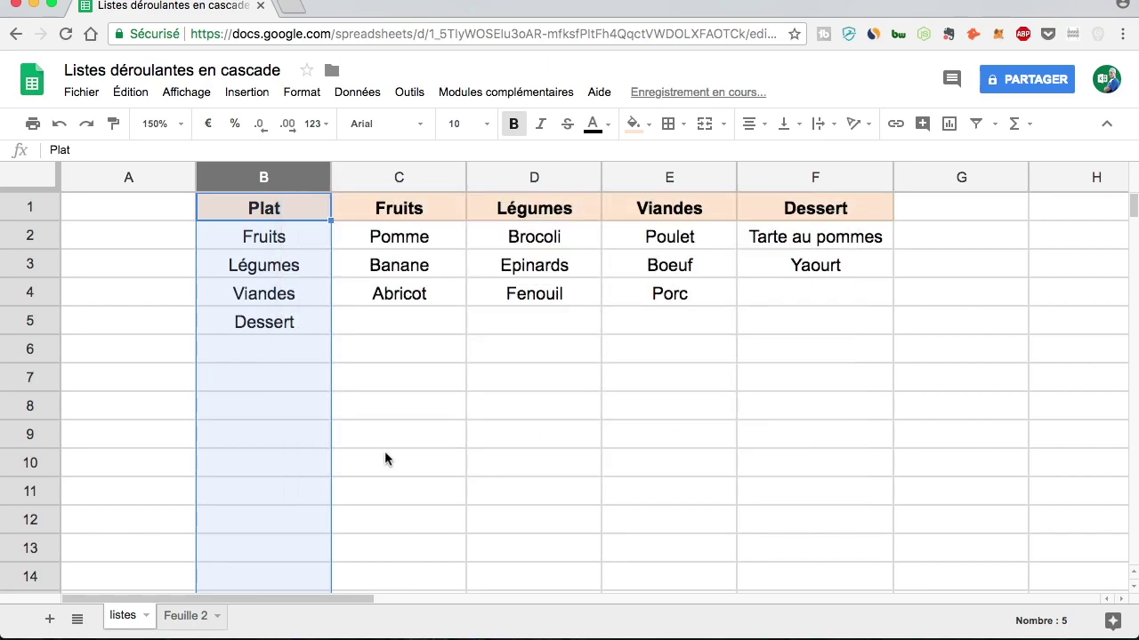
# - Return to the Feuille 2 sheet and choose "Légumes" from the drop-down list in C3
pyautogui.click(189, 615)
pyautogui.click(456, 260)
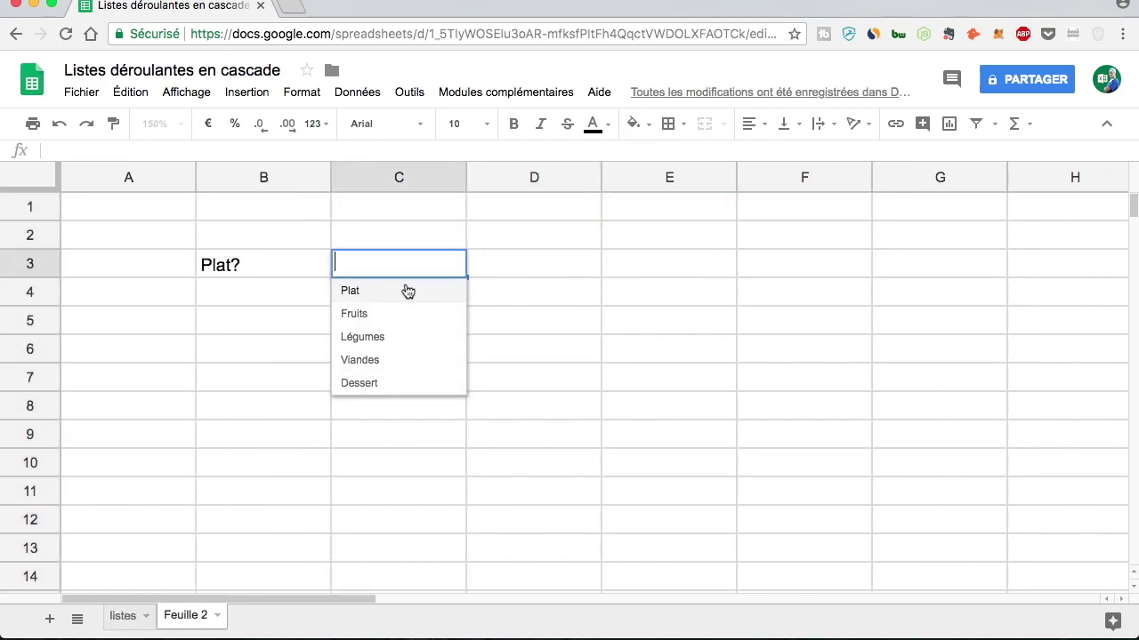
pyautogui.click(527, 293)
pyautogui.click(454, 263)
pyautogui.click(400, 335)
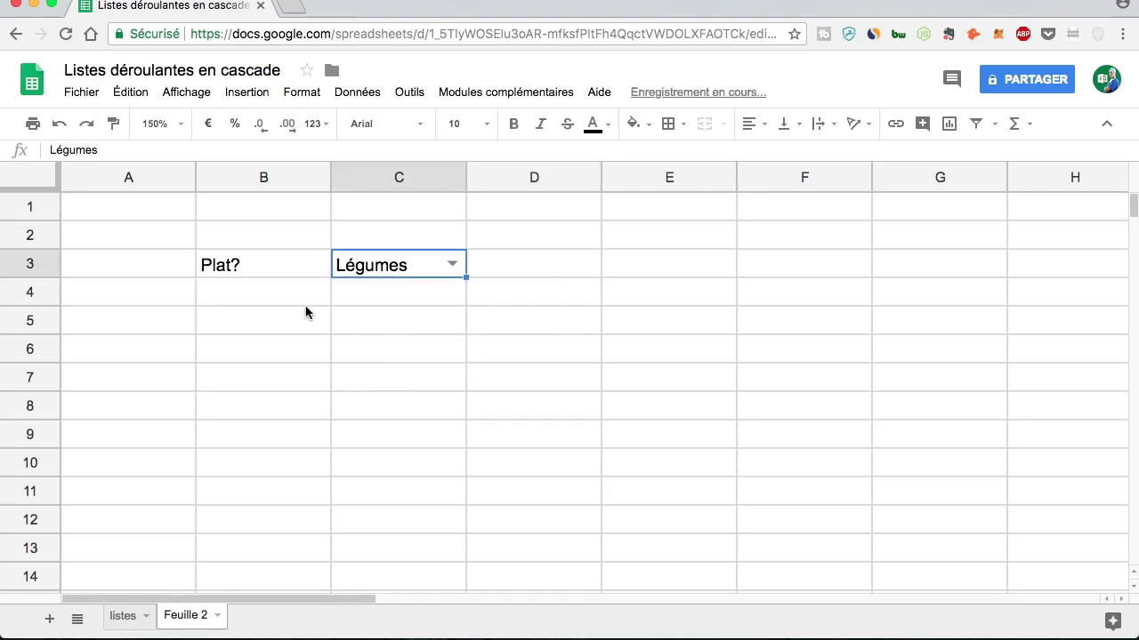
# - Enter the formula ="Choix de "&C3 in cell B4, below the "Plat?" label
pyautogui.click(298, 301)
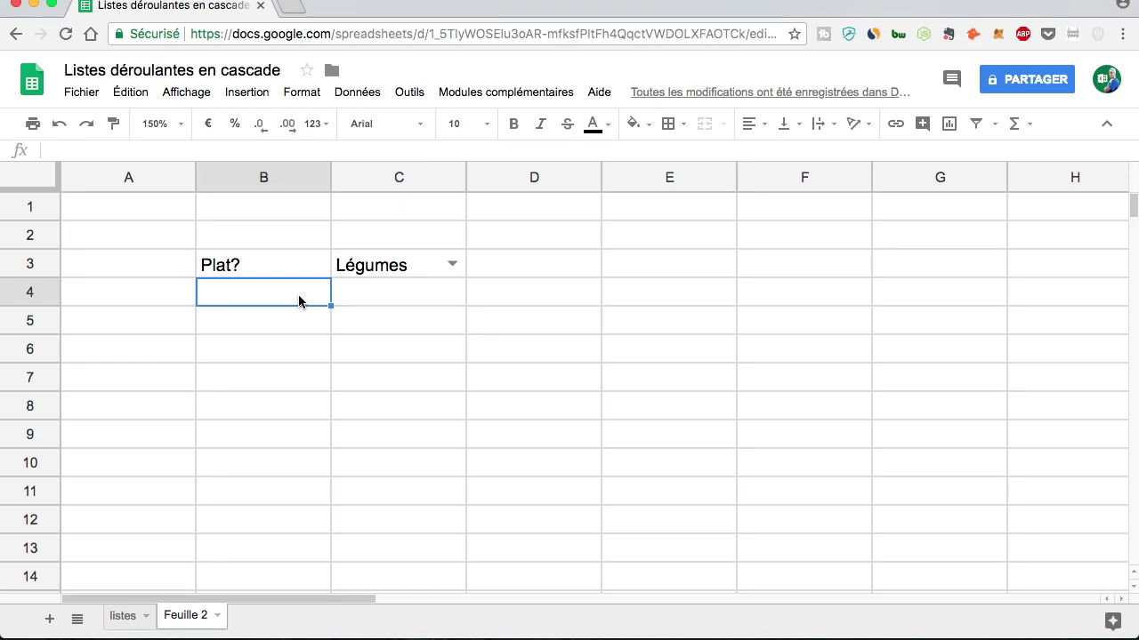
pyautogui.write('Chopi')
pyautogui.press('Escape')
pyautogui.write('="Choix de ')
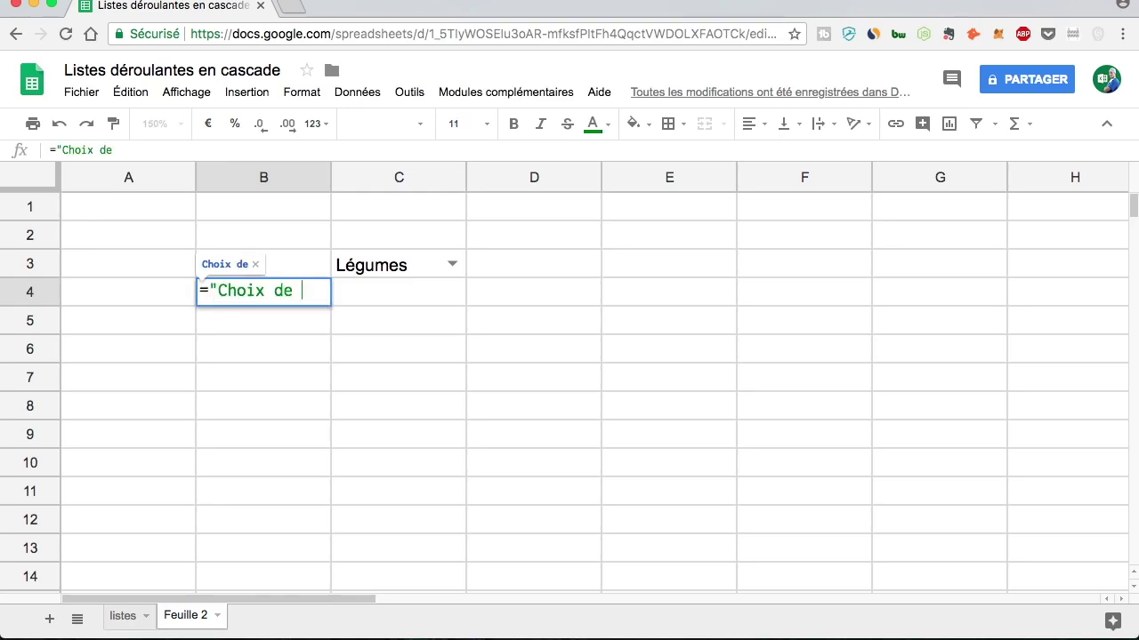
pyautogui.write('"&')
pyautogui.press('Right')
pyautogui.press('Up')
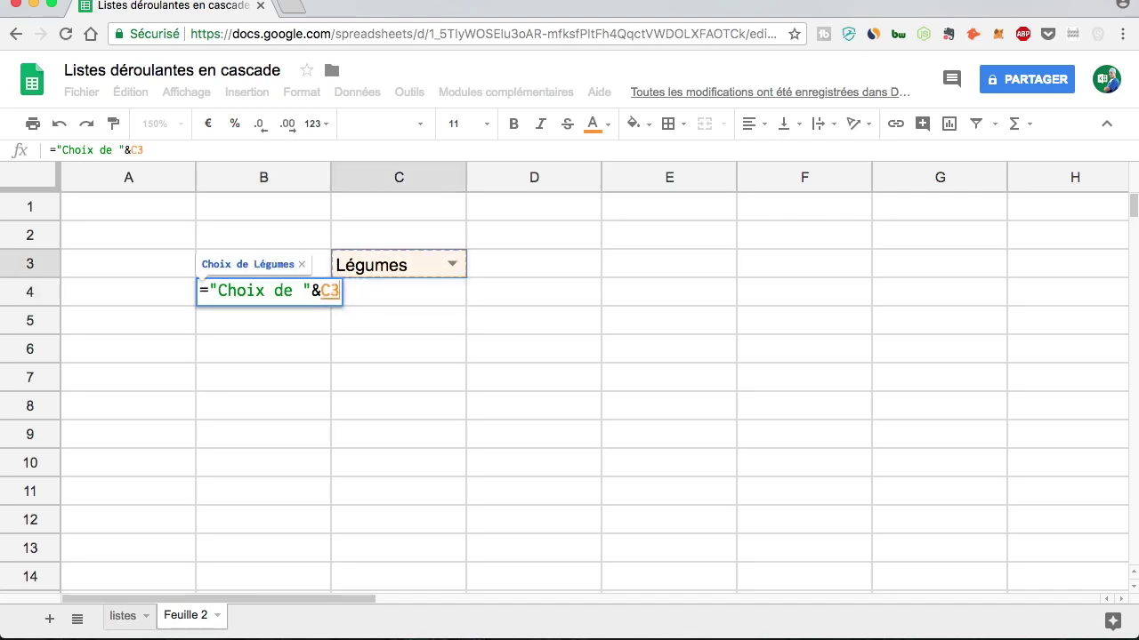
pyautogui.press('Return')
pyautogui.press('Up')
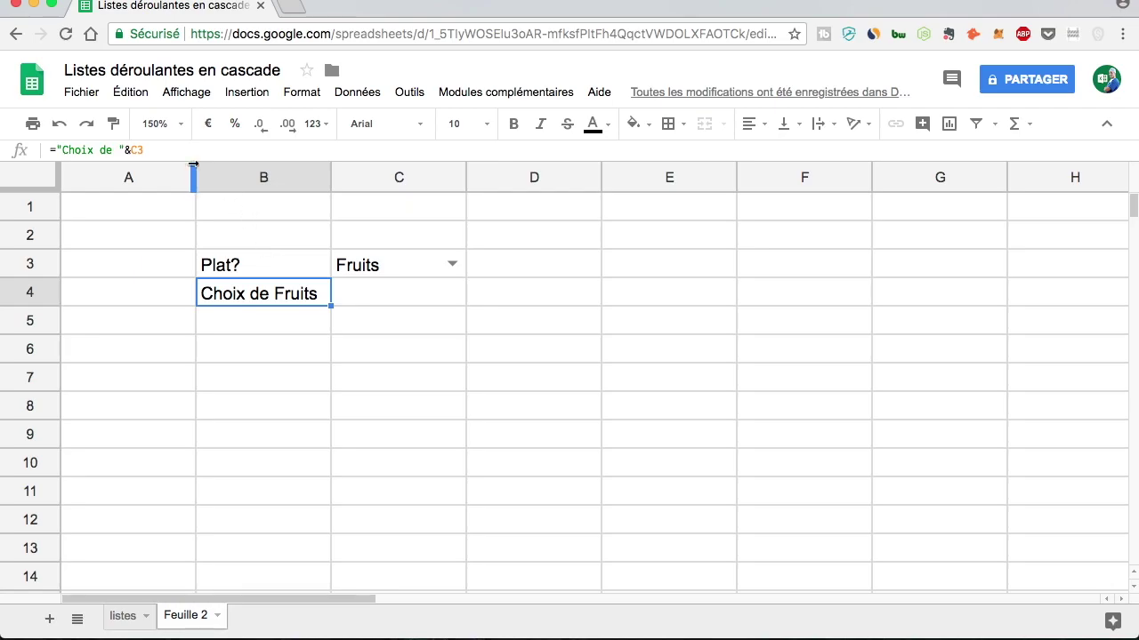
pyautogui.click(374, 297)
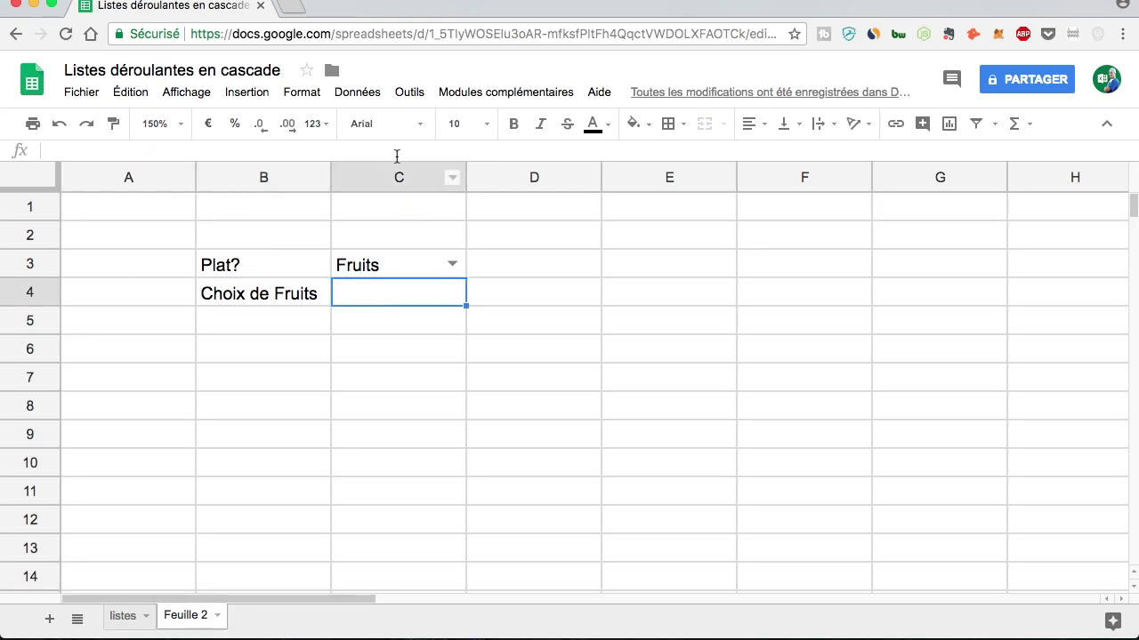
pyautogui.click(360, 96)
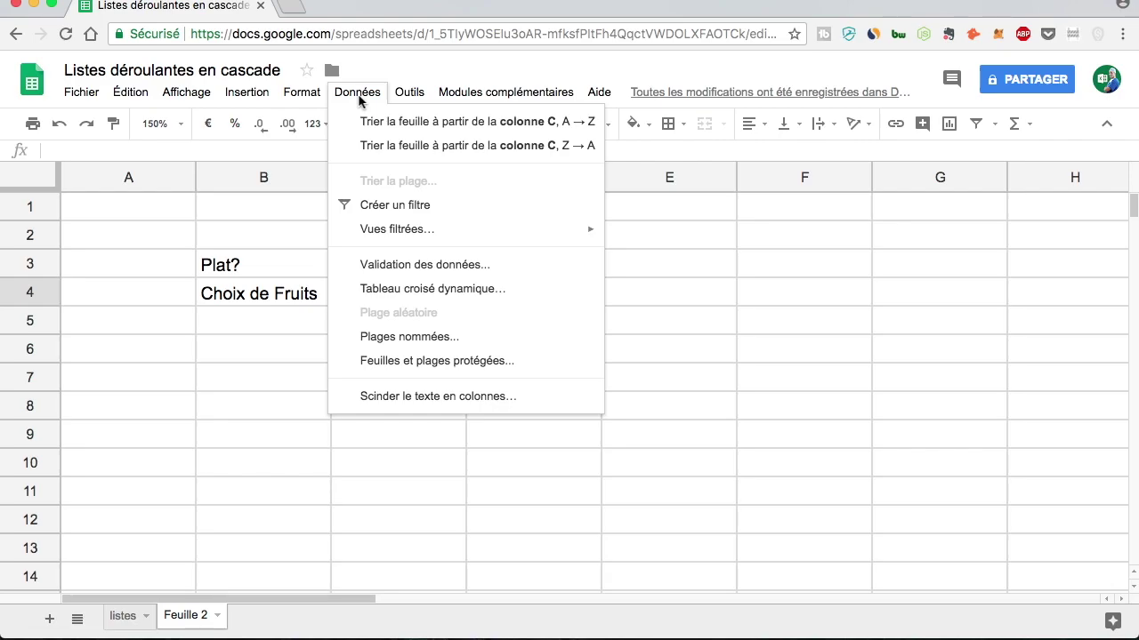
pyautogui.click(143, 461)
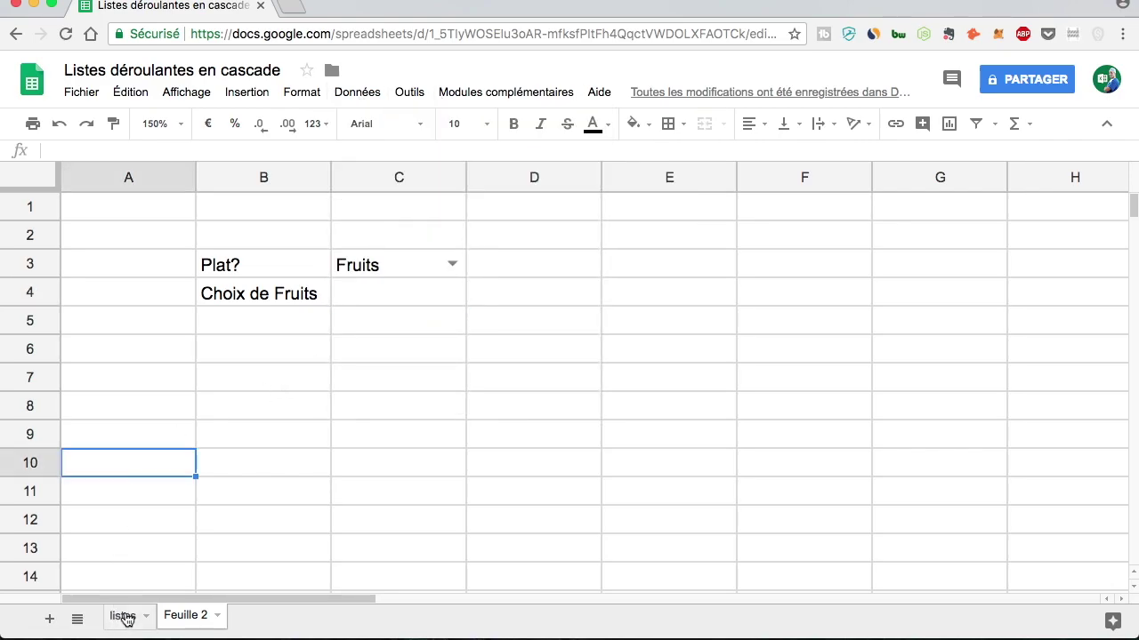
# - Review the category columns on the listes sheet alongside the category selected in C3 of Feuille 2, finishing on cell C4
pyautogui.click(120, 616)
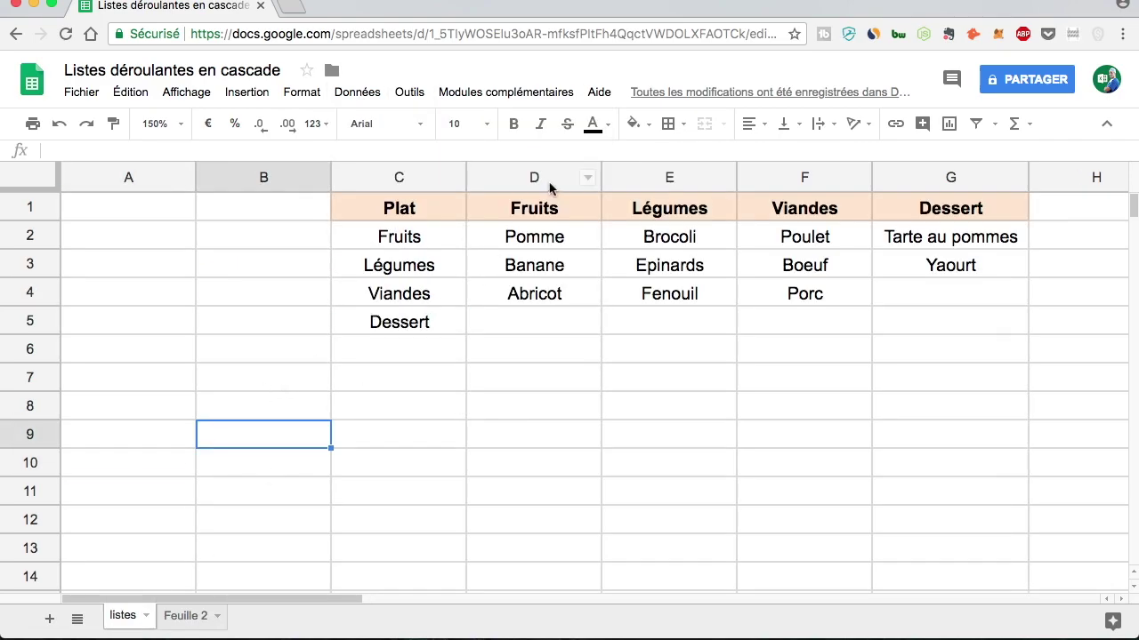
pyautogui.click(178, 617)
pyautogui.click(392, 287)
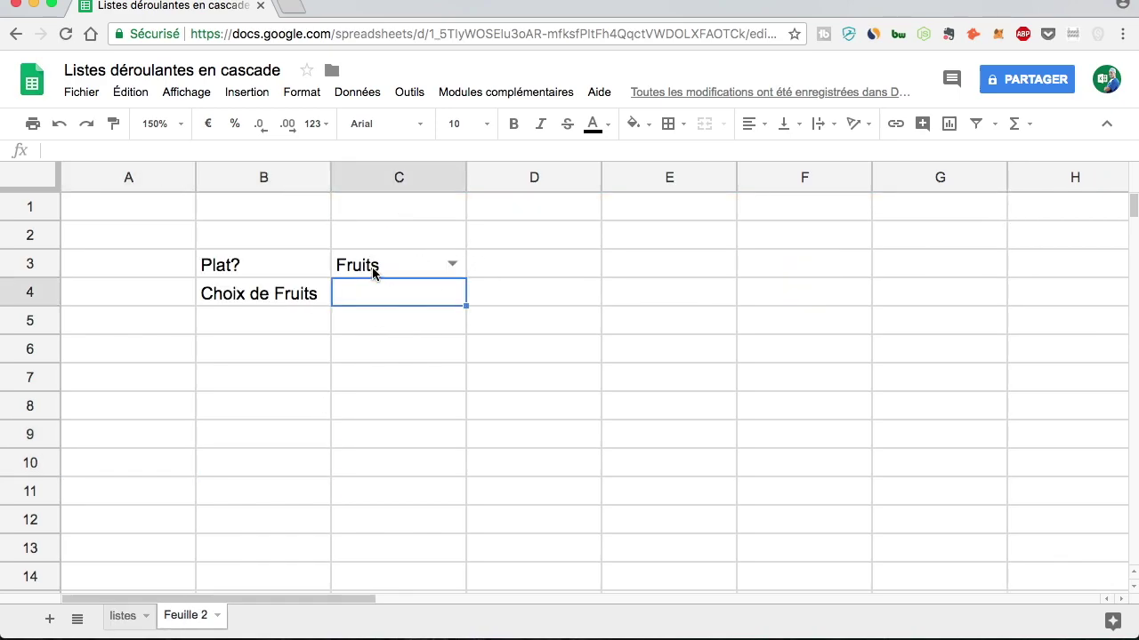
pyautogui.click(373, 270)
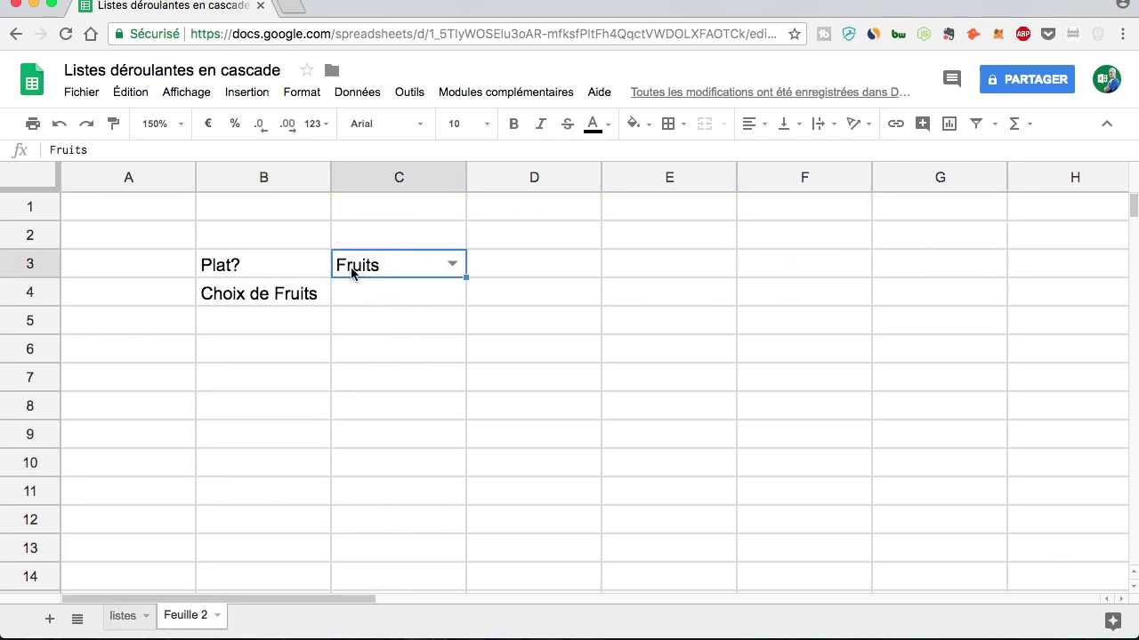
pyautogui.click(396, 298)
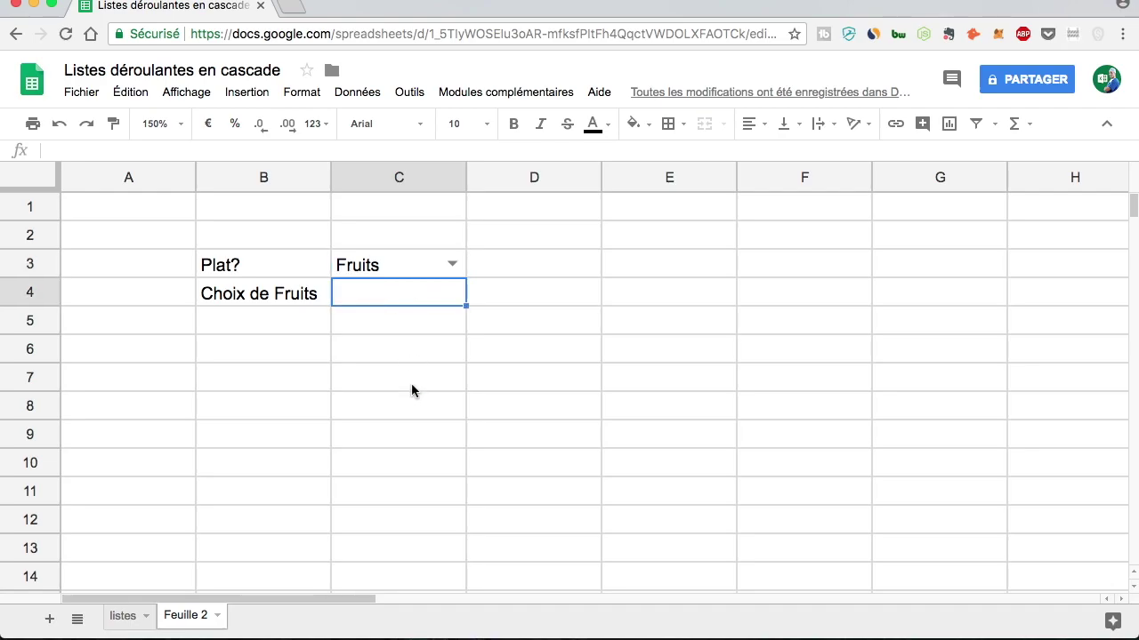
pyautogui.click(372, 94)
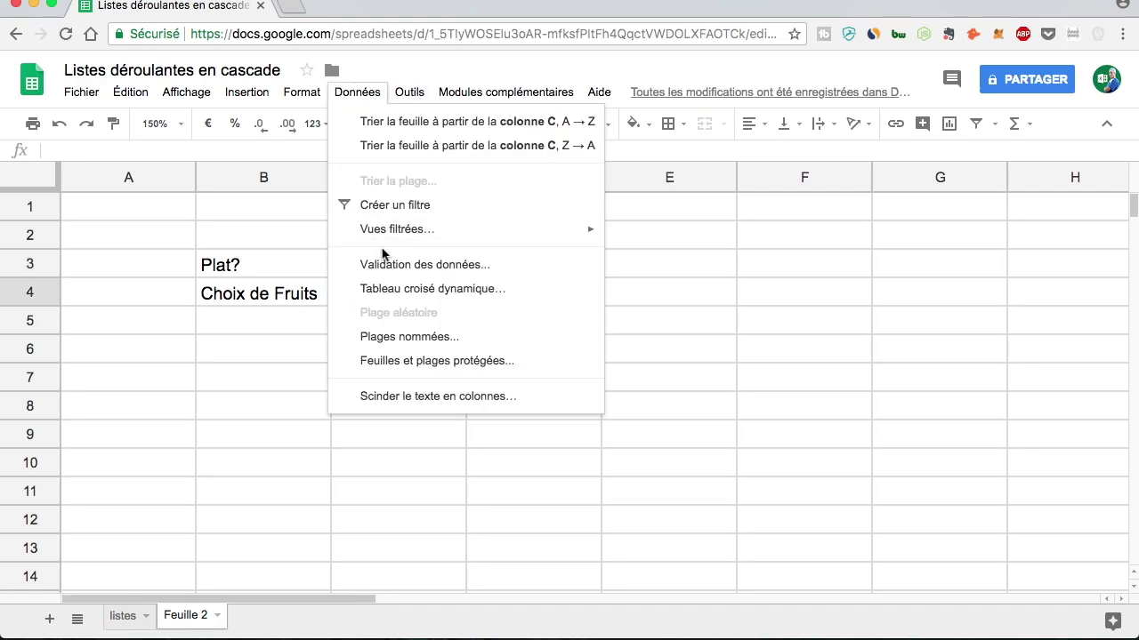
pyautogui.moveTo(415, 233)
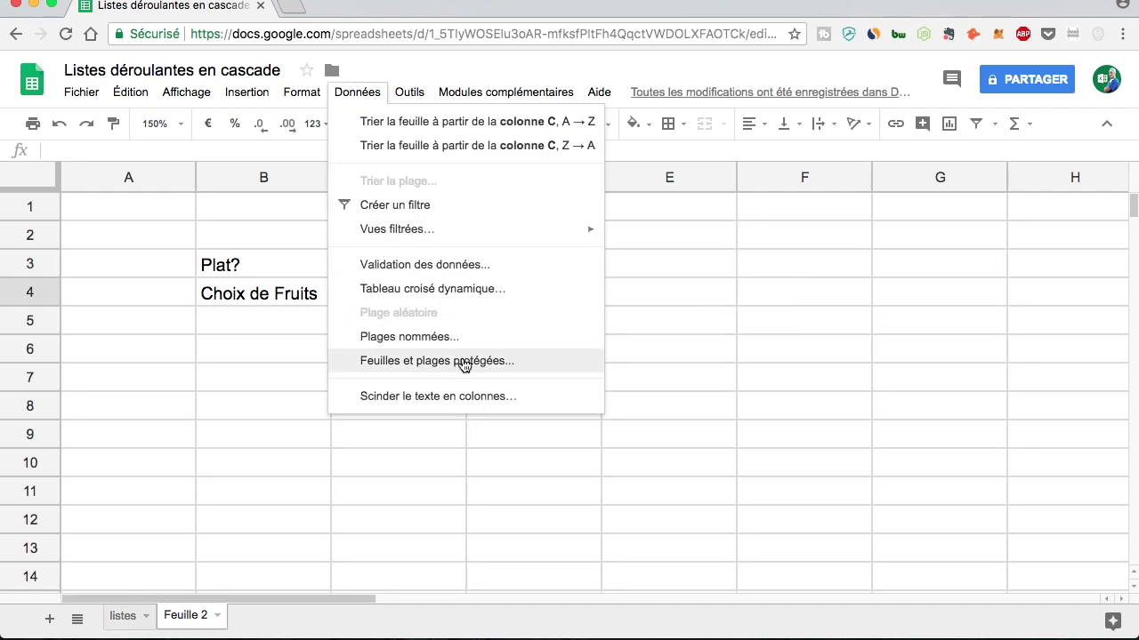
pyautogui.click(414, 267)
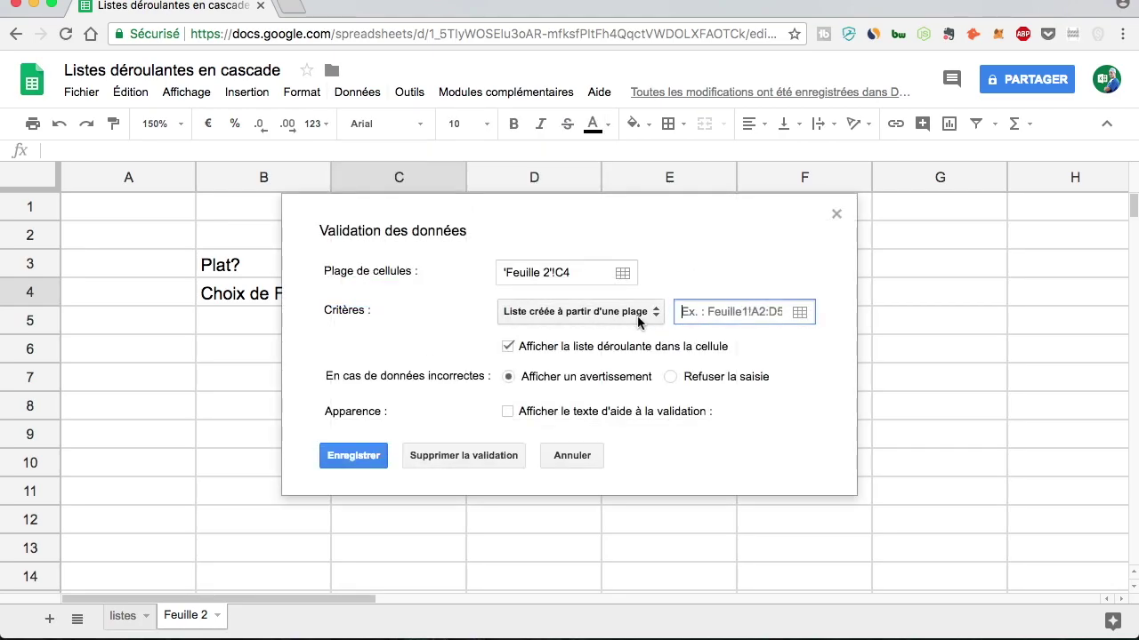
pyautogui.click(607, 312)
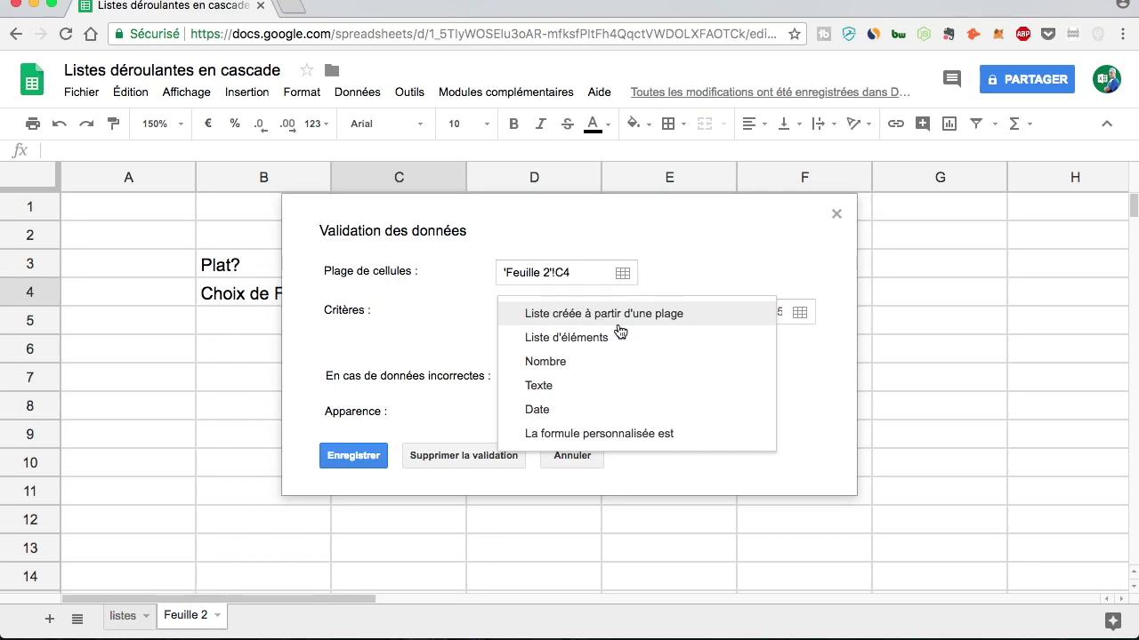
pyautogui.click(642, 320)
pyautogui.click(733, 311)
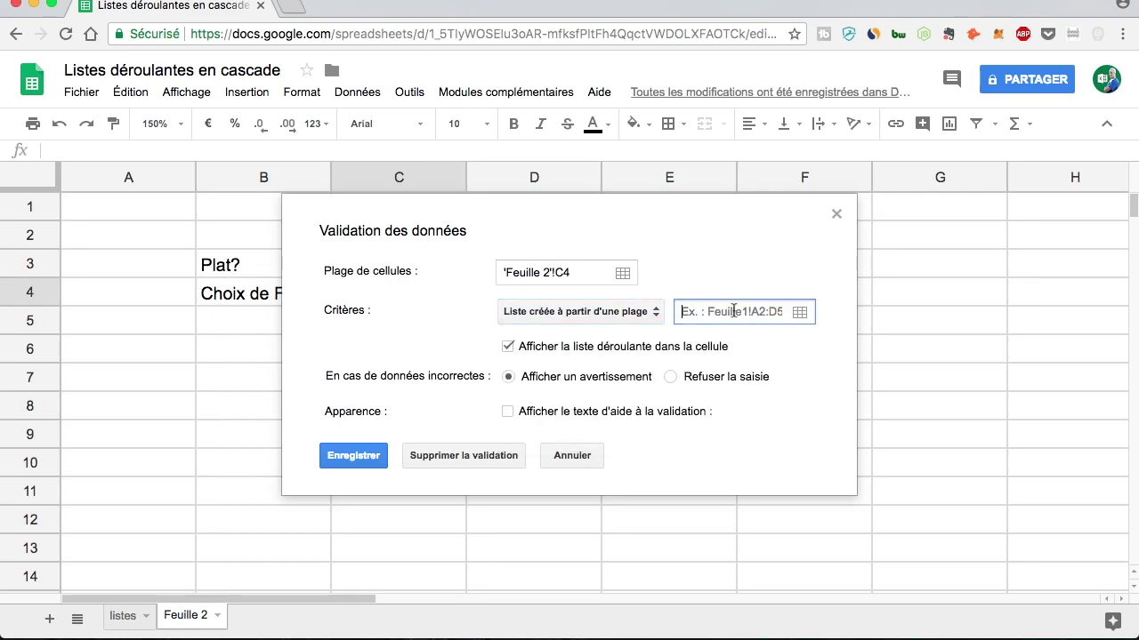
pyautogui.click(572, 455)
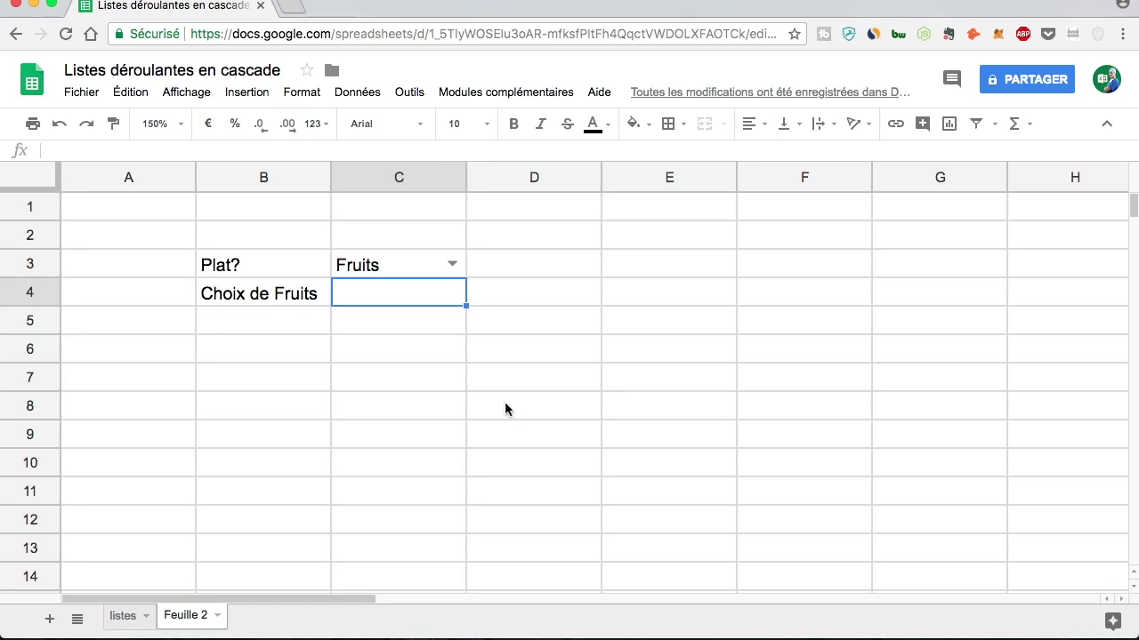
# - Compare the category selected in C3 with the category columns on the listes sheet
pyautogui.click(391, 267)
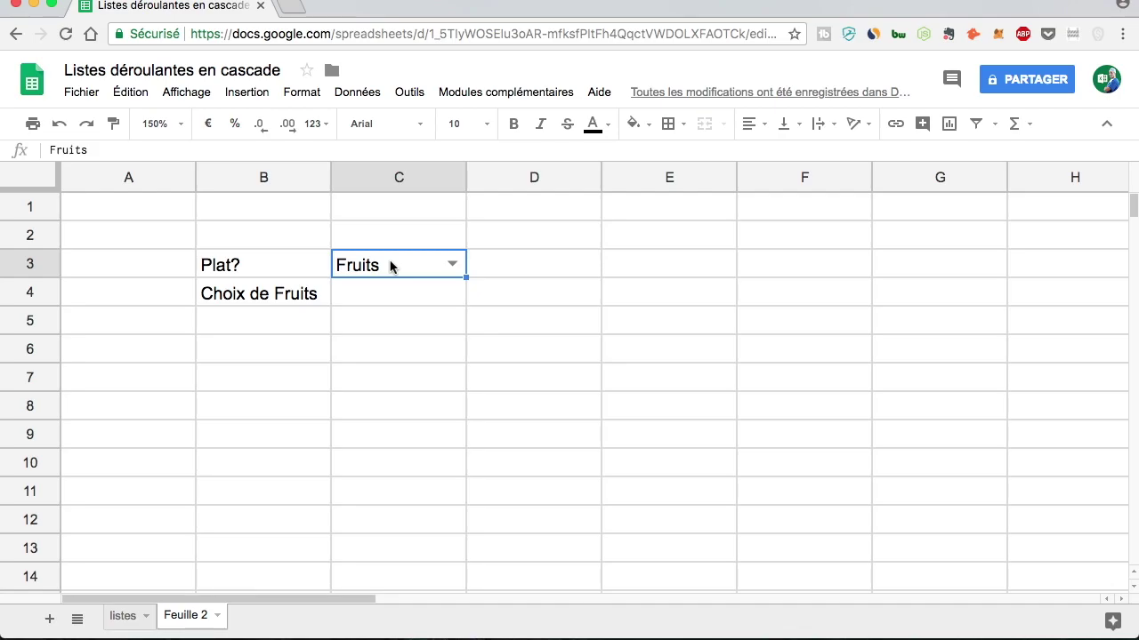
pyautogui.click(127, 617)
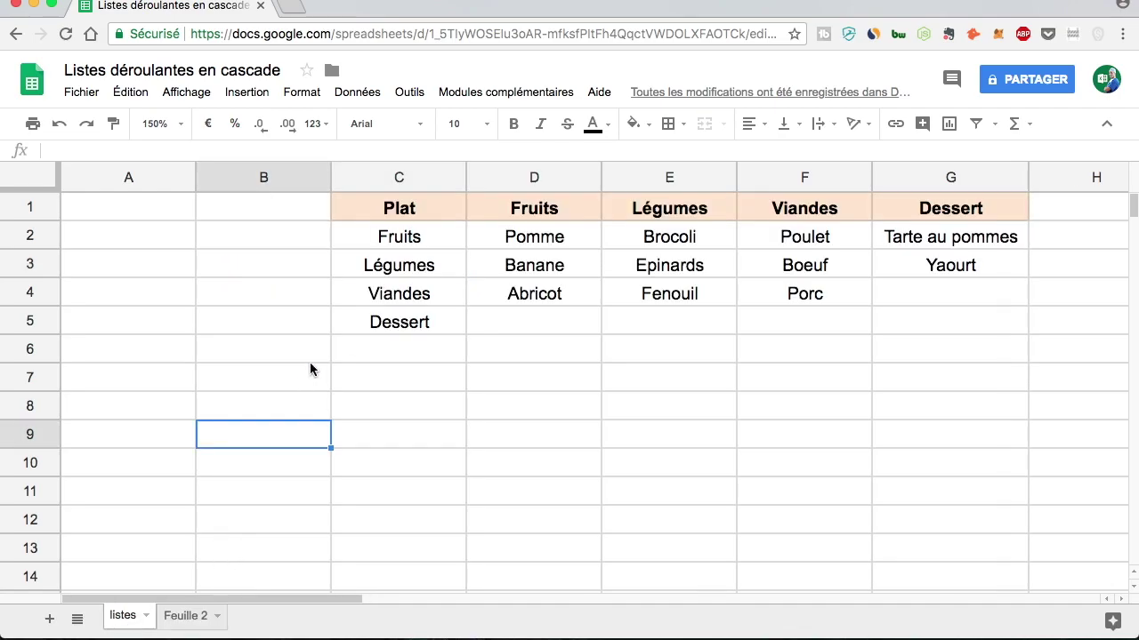
pyautogui.click(561, 434)
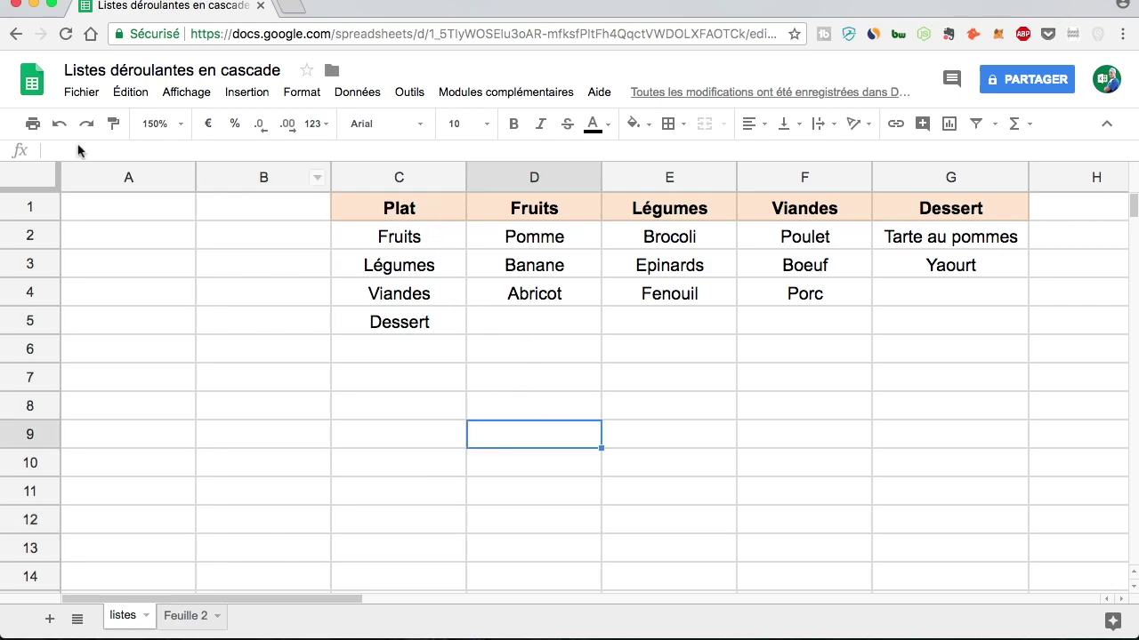
# - In cell A1 of the listes sheet, start a DECALER formula with C1 as the reference cell and a row offset of 0
pyautogui.click(117, 210)
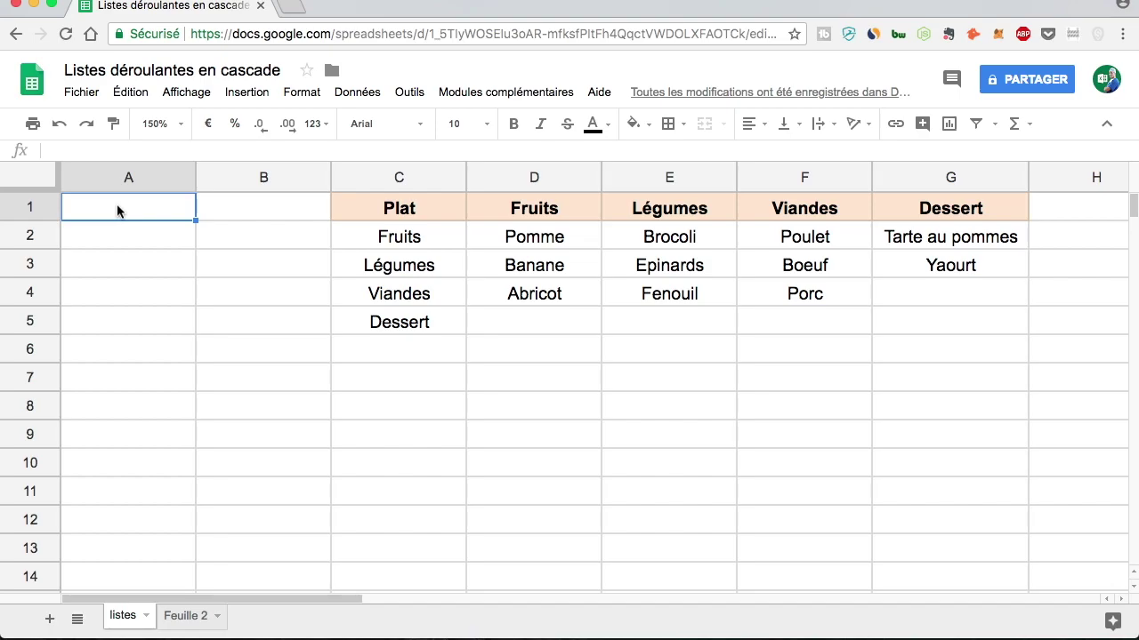
pyautogui.click(187, 616)
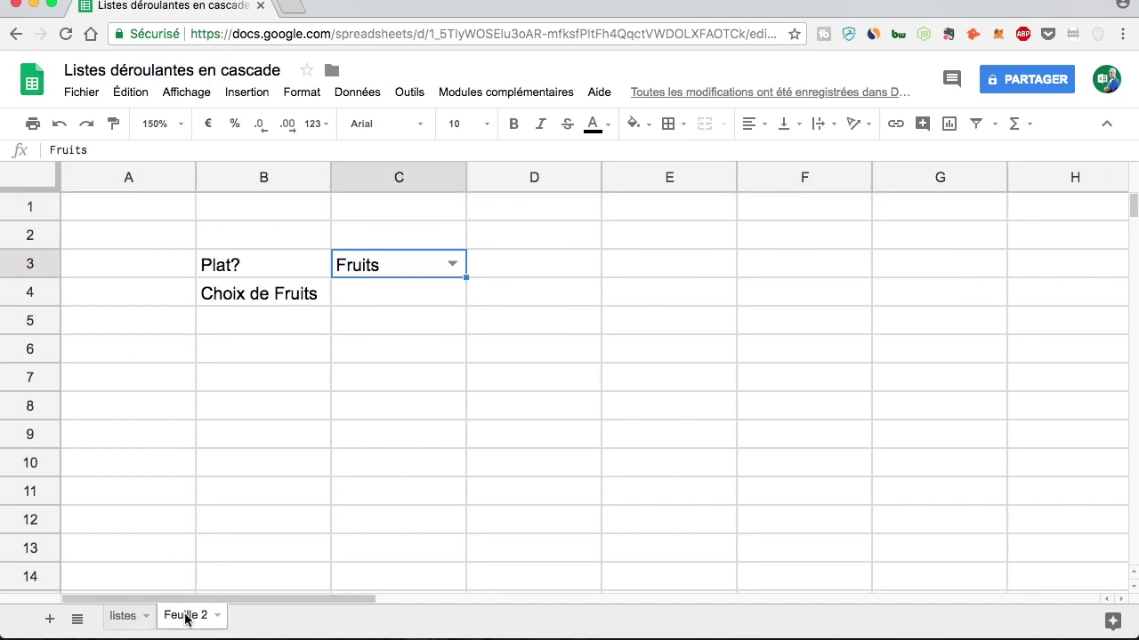
pyautogui.click(119, 617)
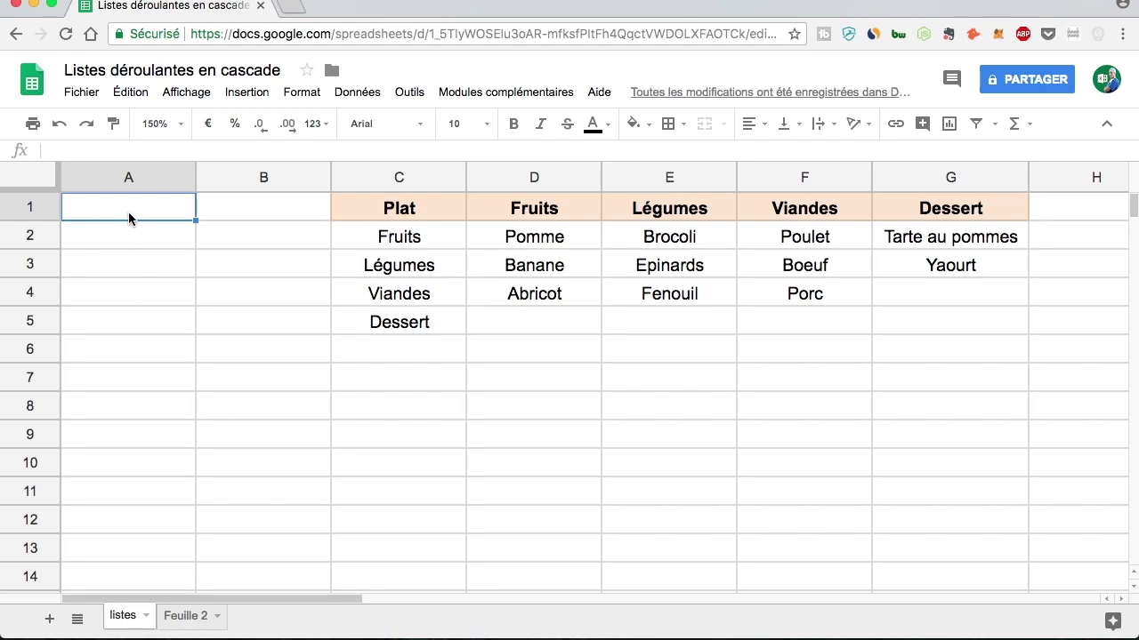
pyautogui.write('=deacler')
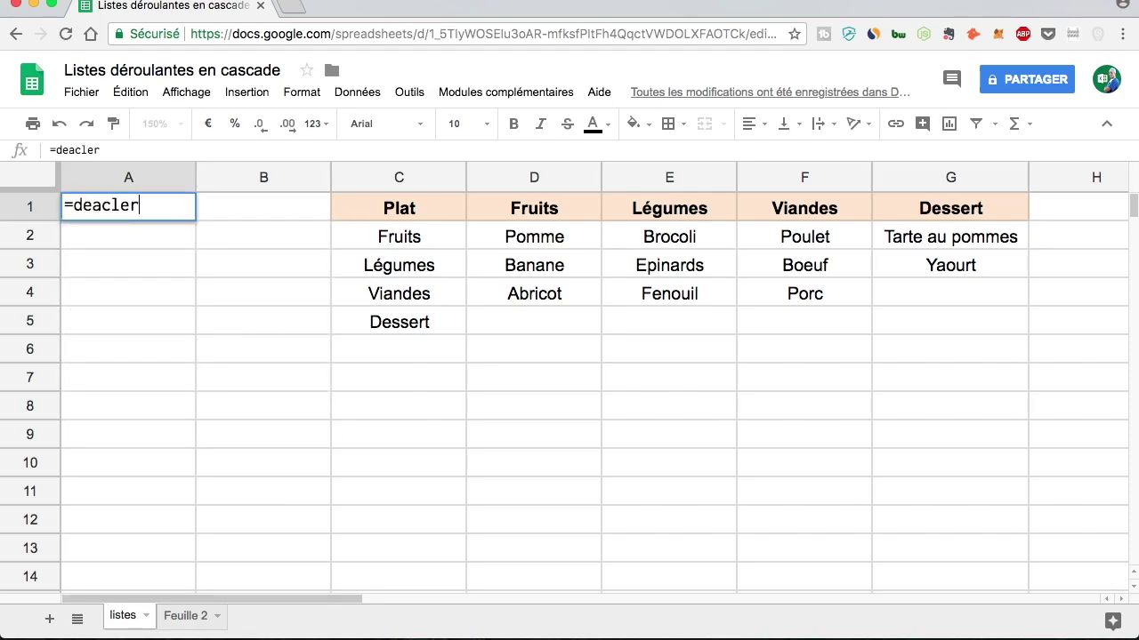
pyautogui.press('BackSpace')
pyautogui.press('BackSpace')
pyautogui.press('BackSpace')
pyautogui.press('BackSpace')
pyautogui.press('BackSpace')
pyautogui.write('caler(')
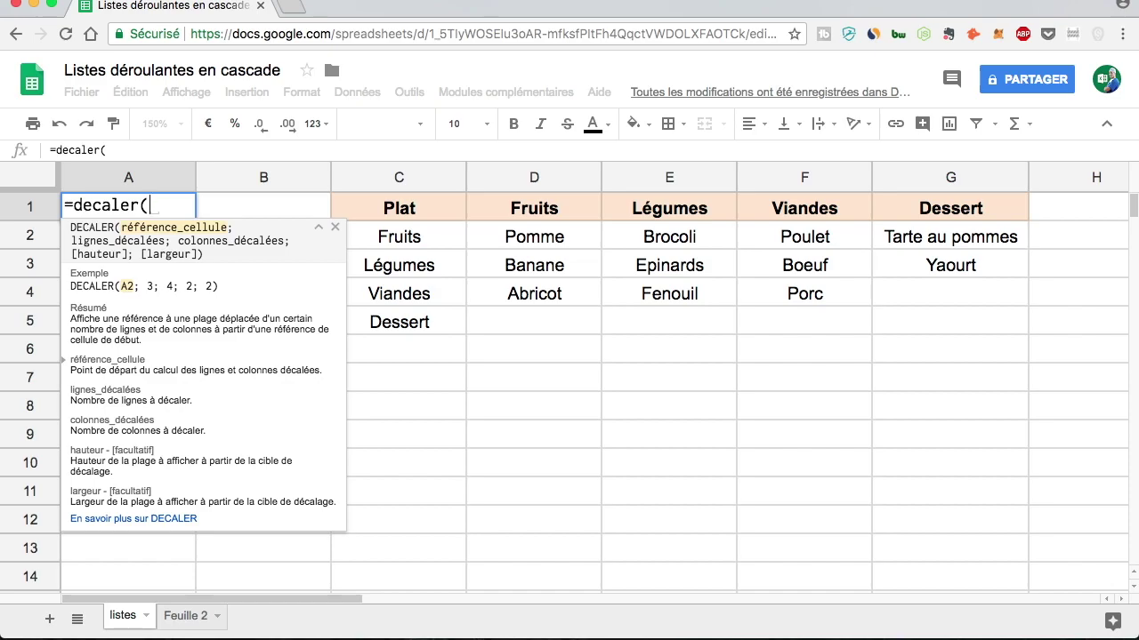
pyautogui.click(434, 203)
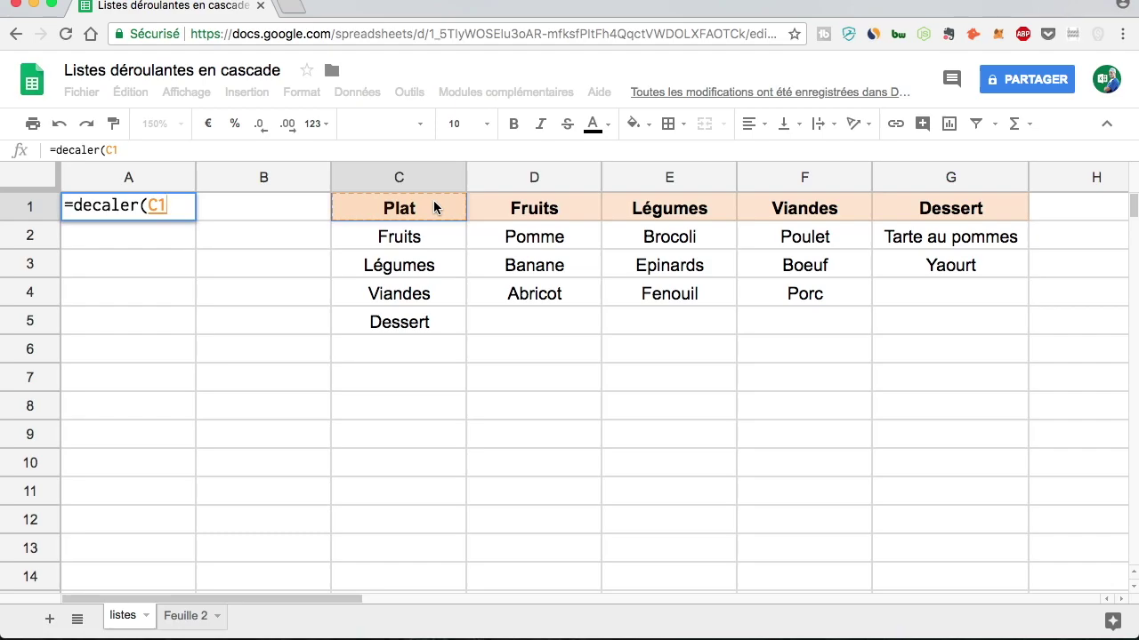
pyautogui.write(';')
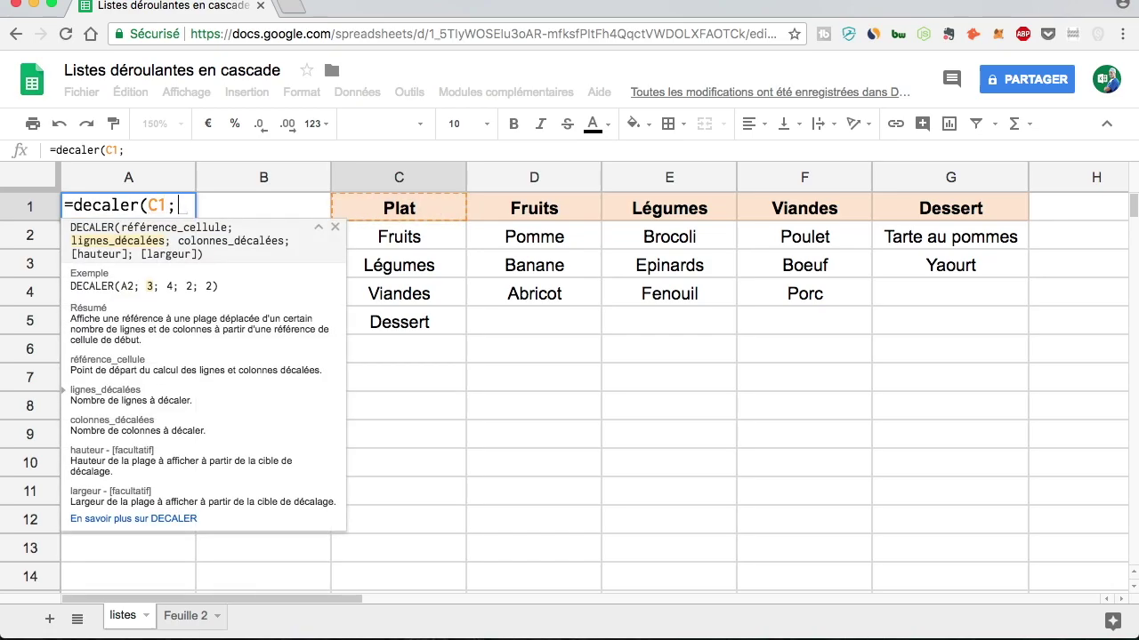
pyautogui.write('0')
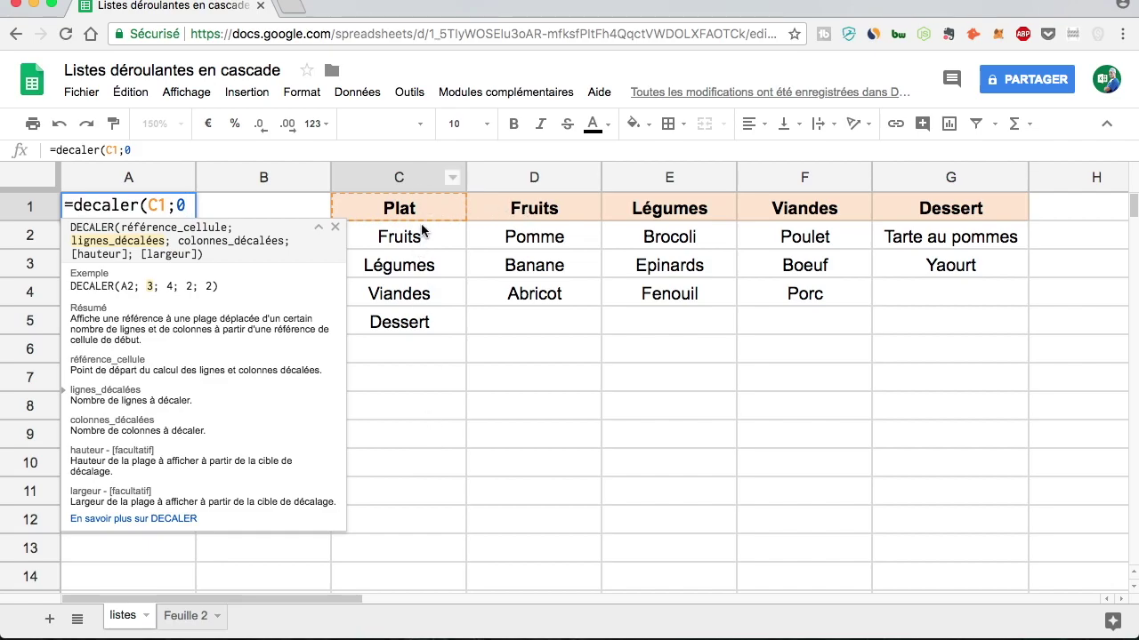
pyautogui.write(';')
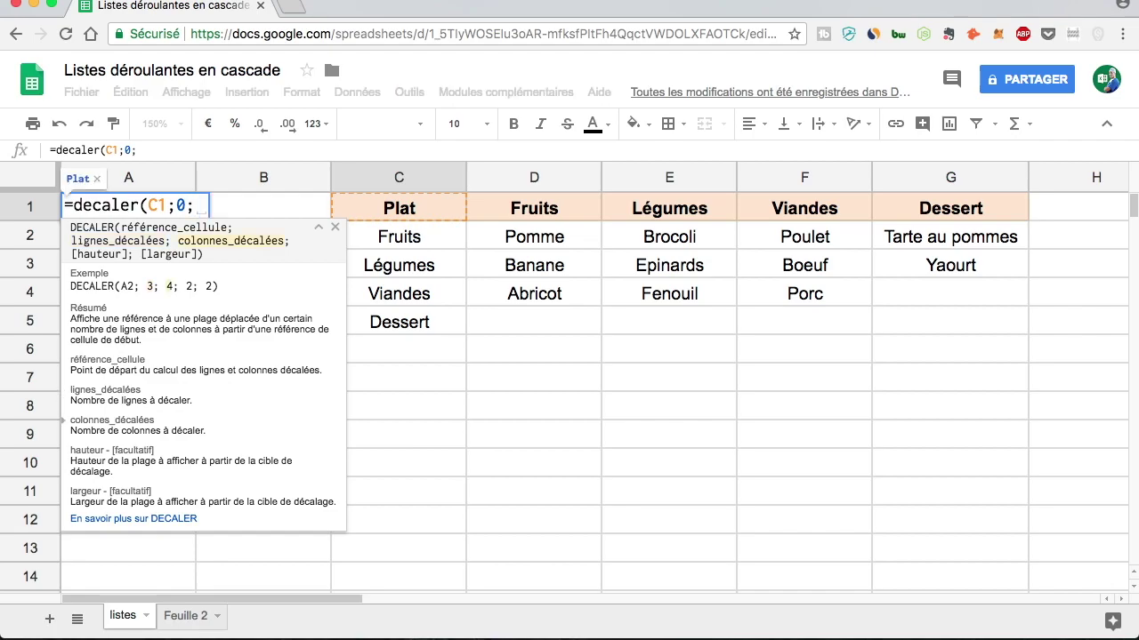
# - Add an EQUIV function as the column offset, looking up 'Feuille 2'!C3 in the header range C1:G1 of the listes sheet
pyautogui.write('e')
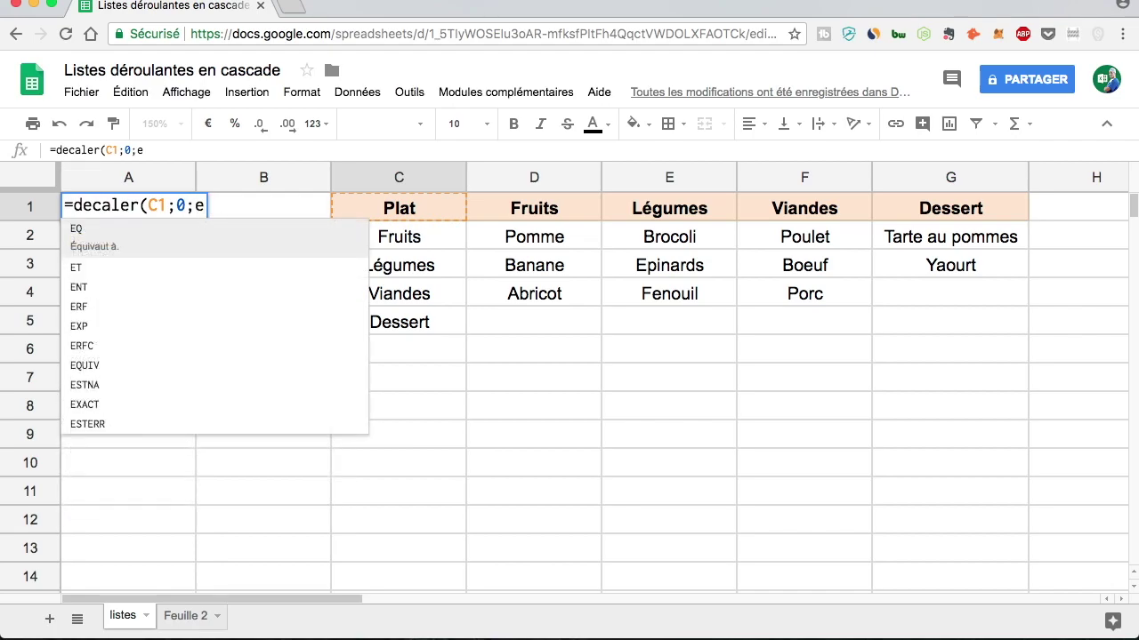
pyautogui.write('quiv(')
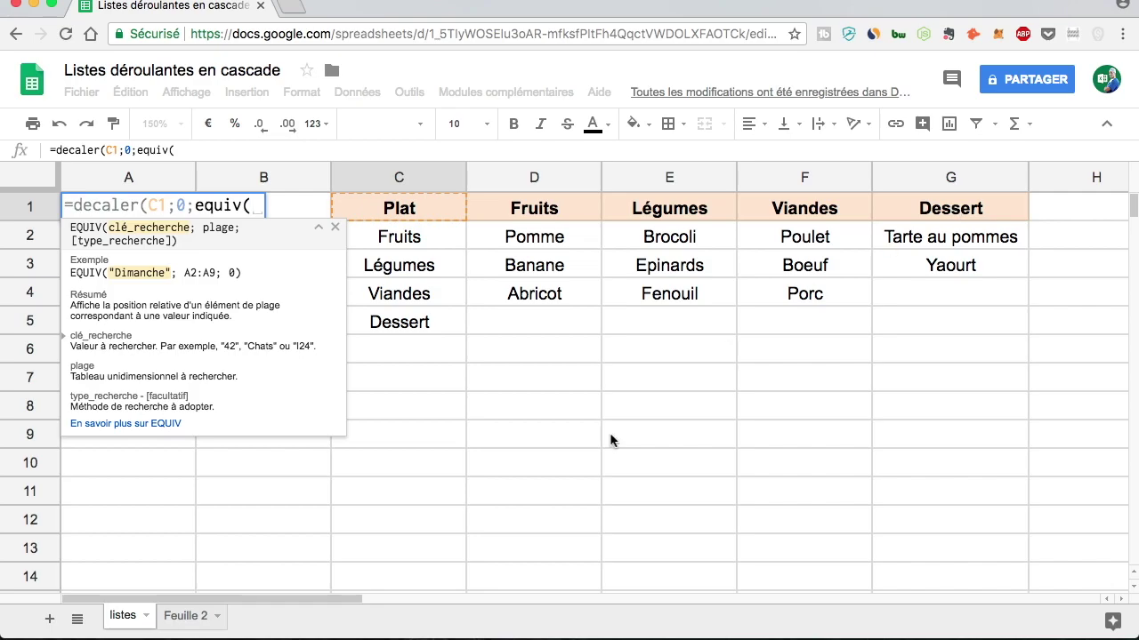
pyautogui.click(182, 617)
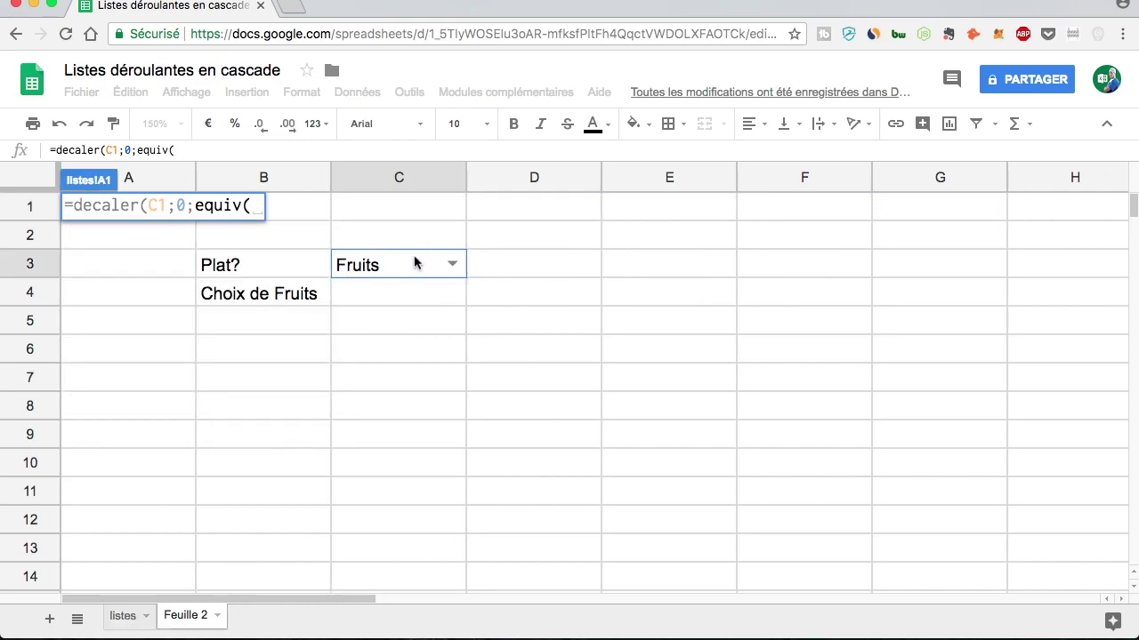
pyautogui.click(410, 268)
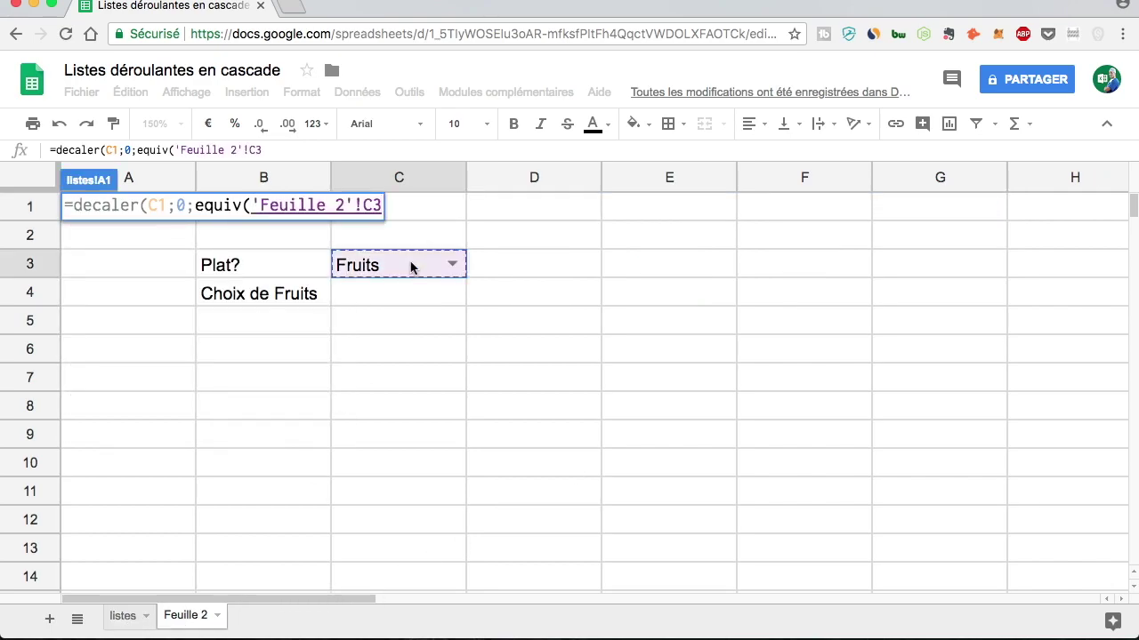
pyautogui.write(';')
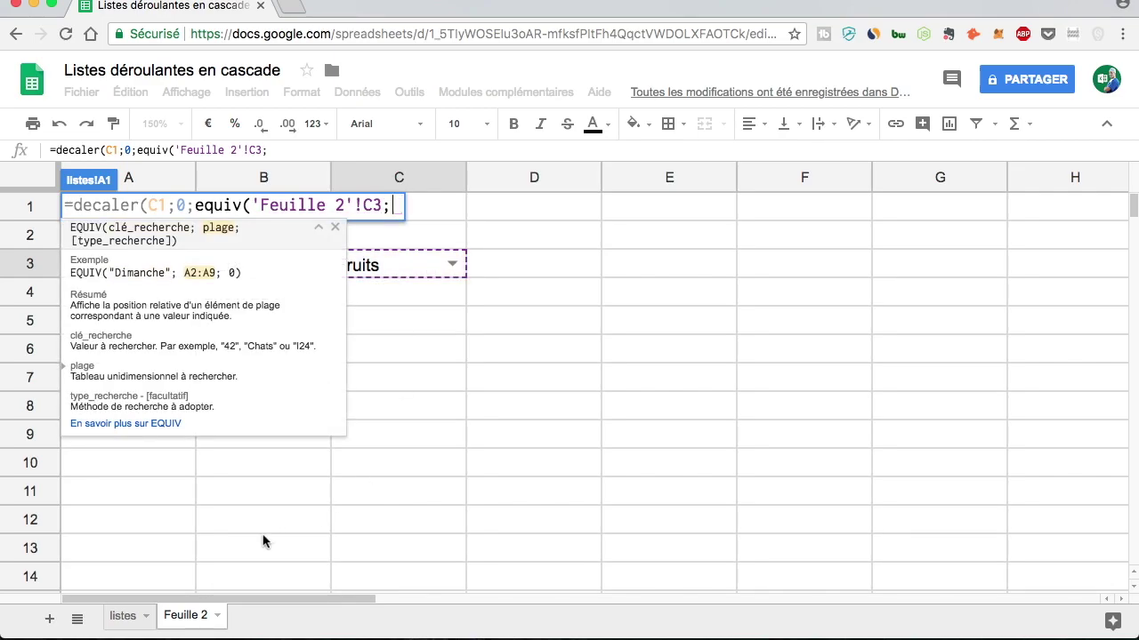
pyautogui.click(125, 618)
pyautogui.moveTo(449, 203); pyautogui.dragTo(899, 206)
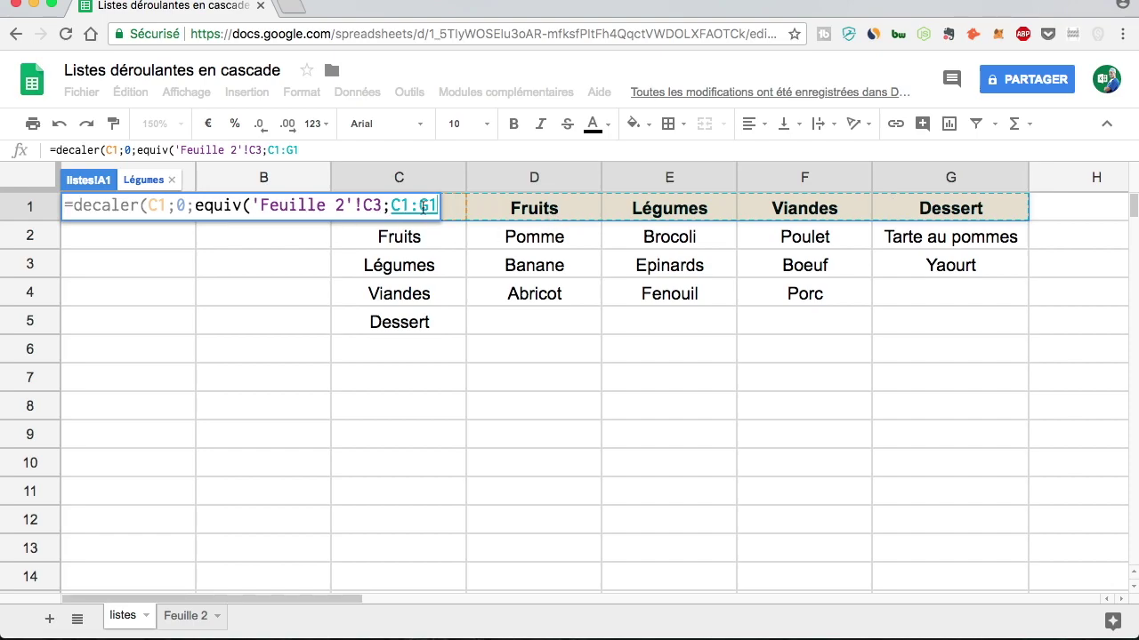
# - Extend the EQUIV search range to C1:Z1, set its search type to 0 and subtract 1 from its result
pyautogui.click(431, 205)
pyautogui.press('BackSpace')
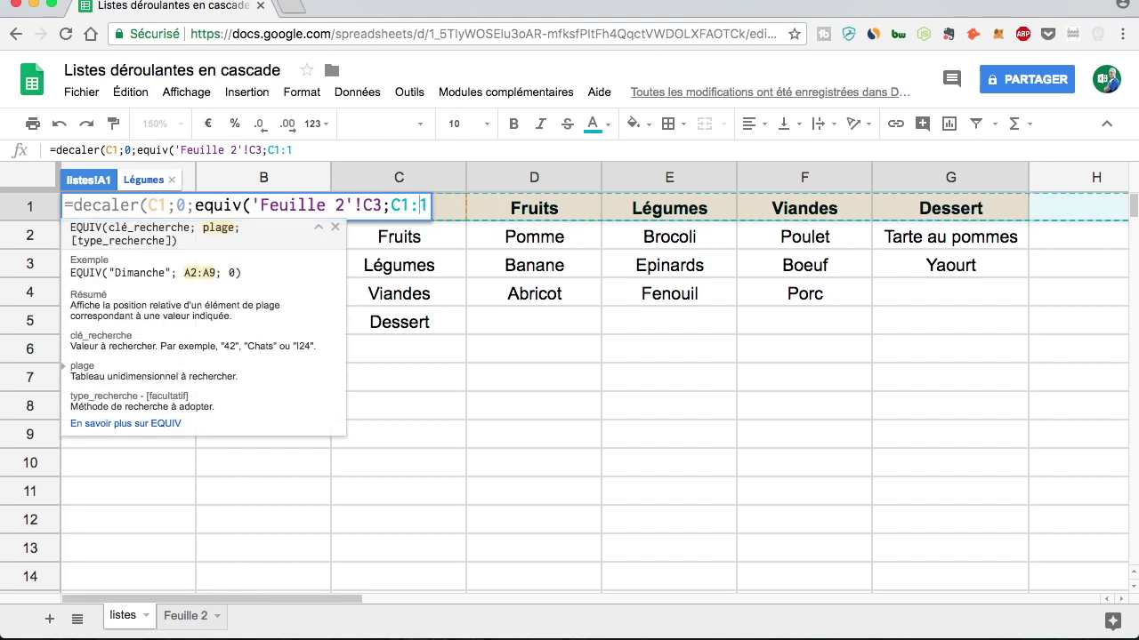
pyautogui.write('Z')
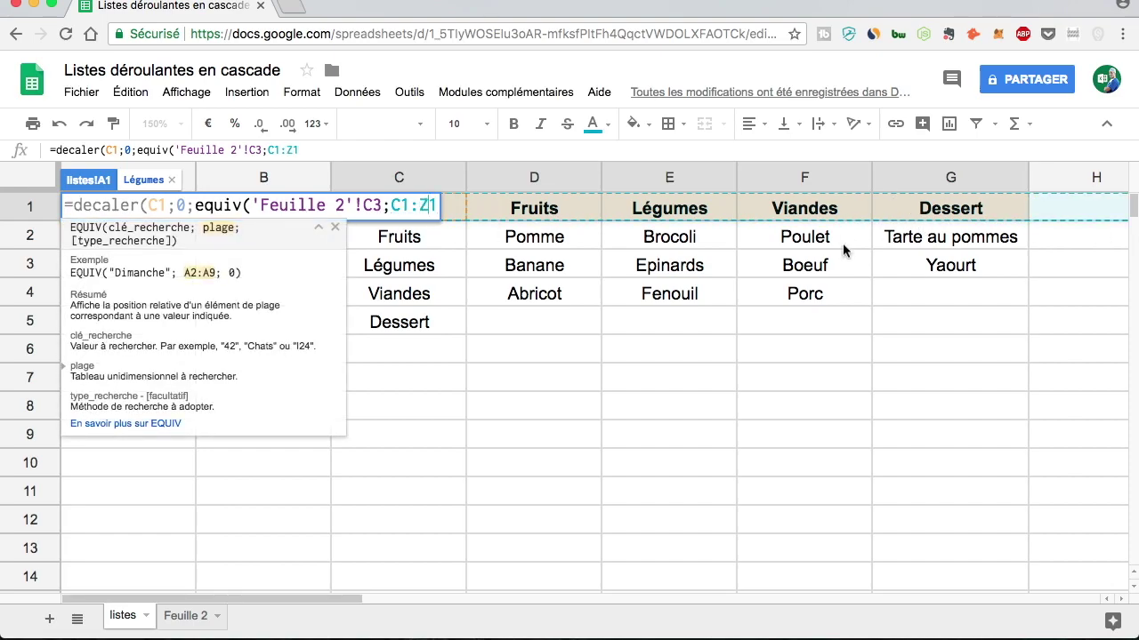
pyautogui.click(308, 150)
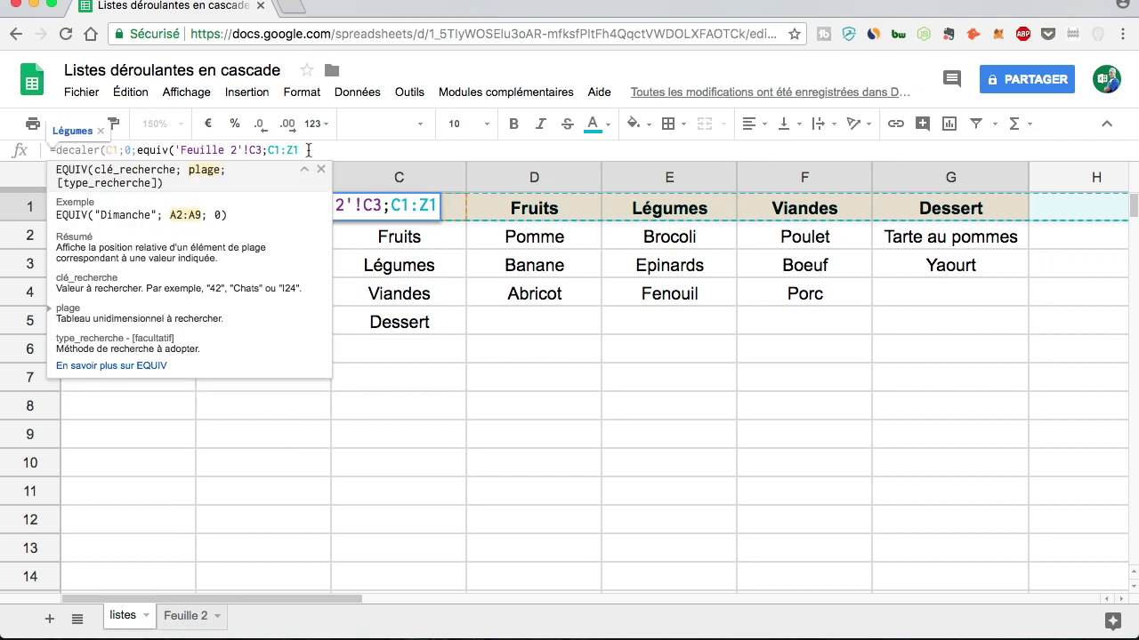
pyautogui.write(';0')
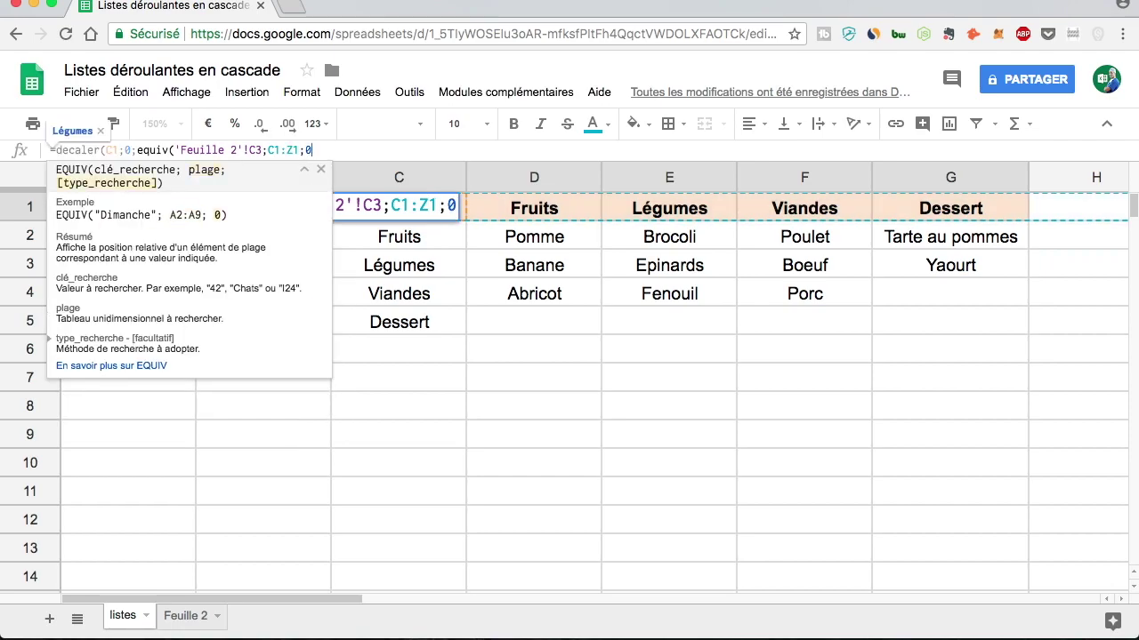
pyautogui.write(')')
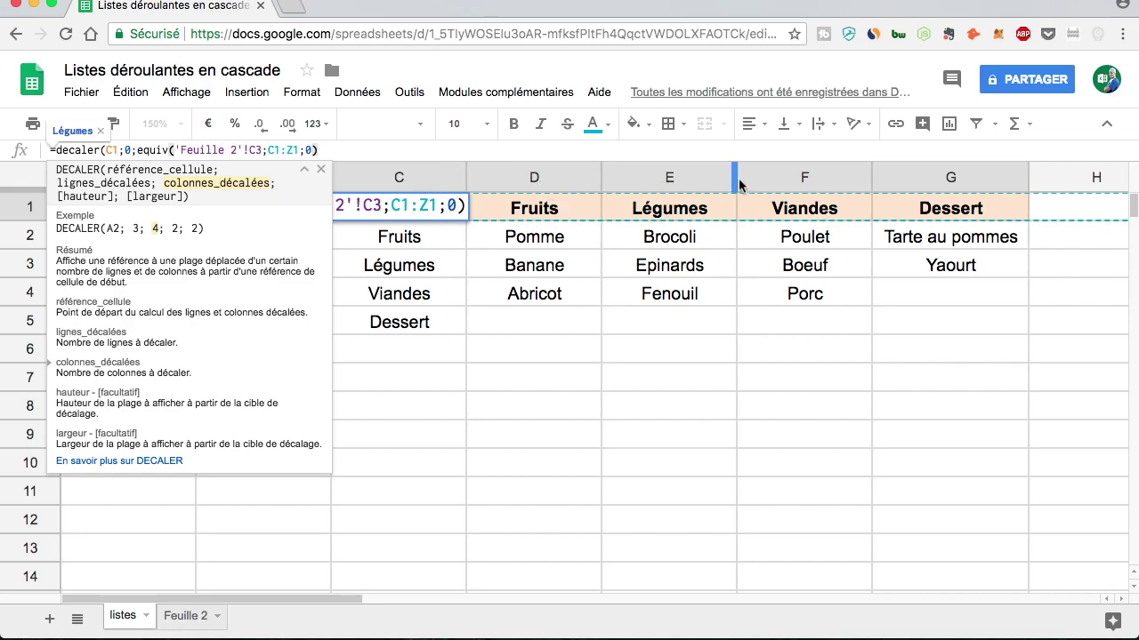
pyautogui.write('-1')
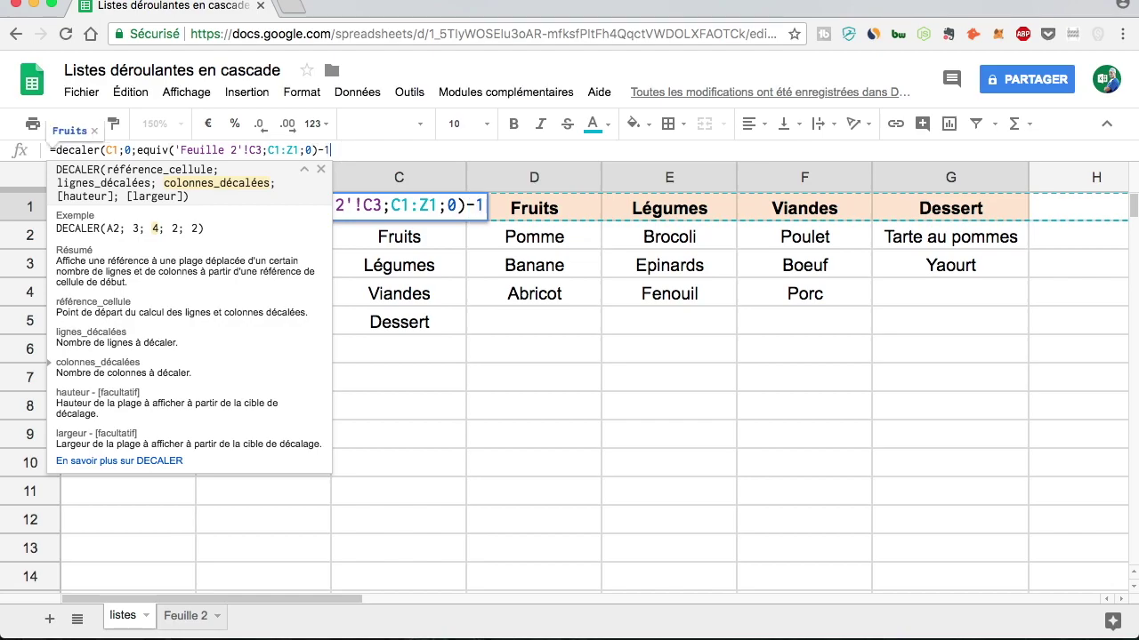
# - Complete the DECALER formula in A1 with a height of 10 and a width of 1
pyautogui.write(';')
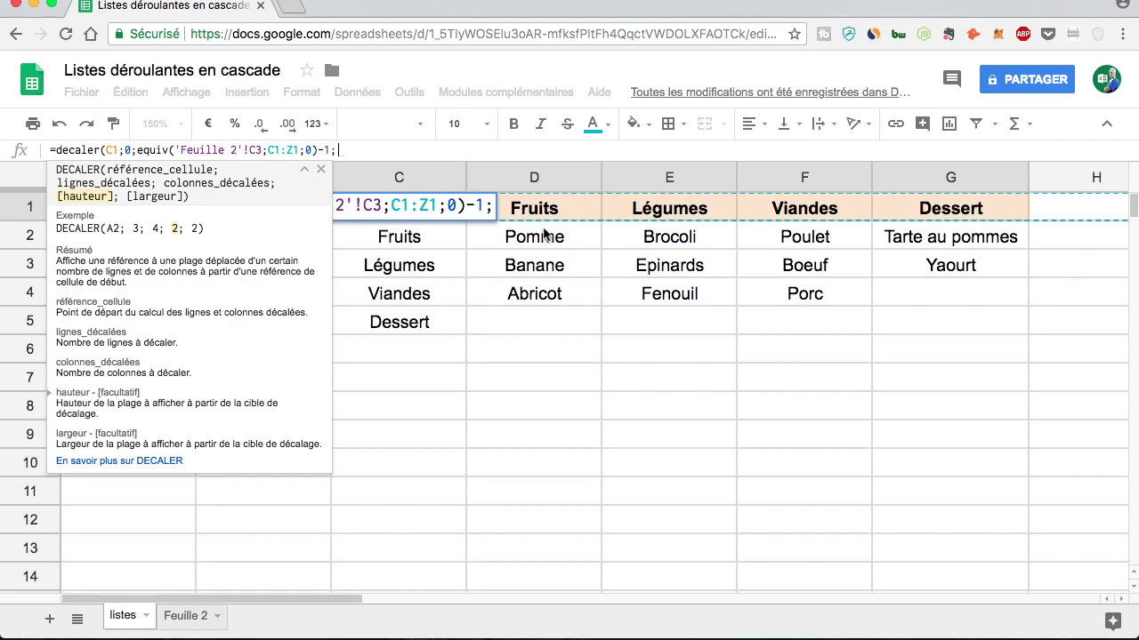
pyautogui.write('10')
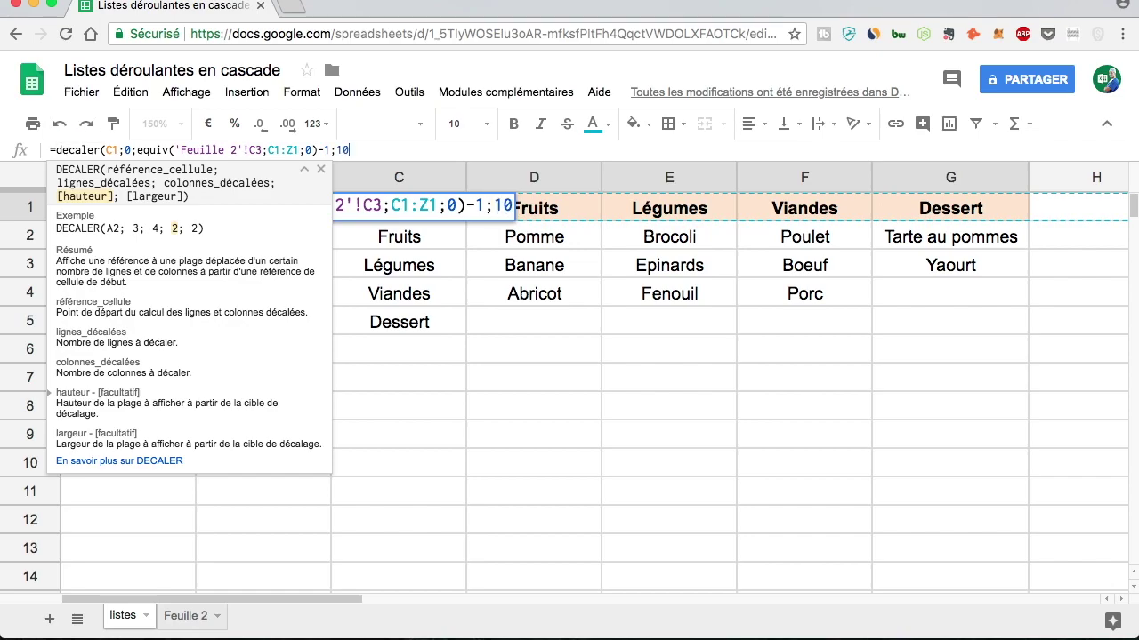
pyautogui.write(';')
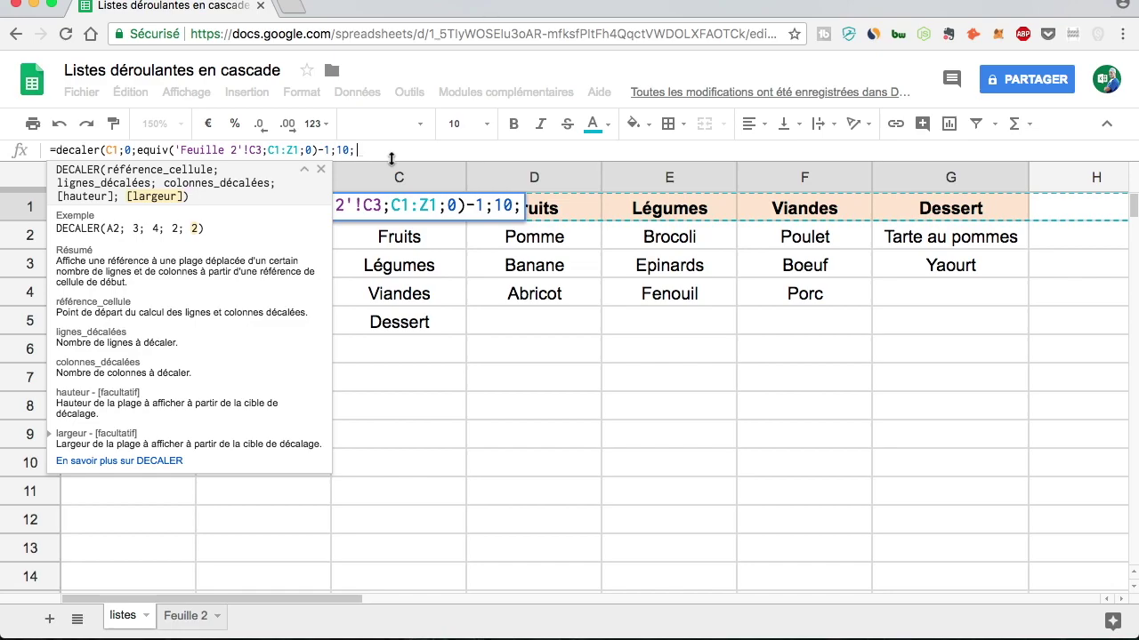
pyautogui.write('1)')
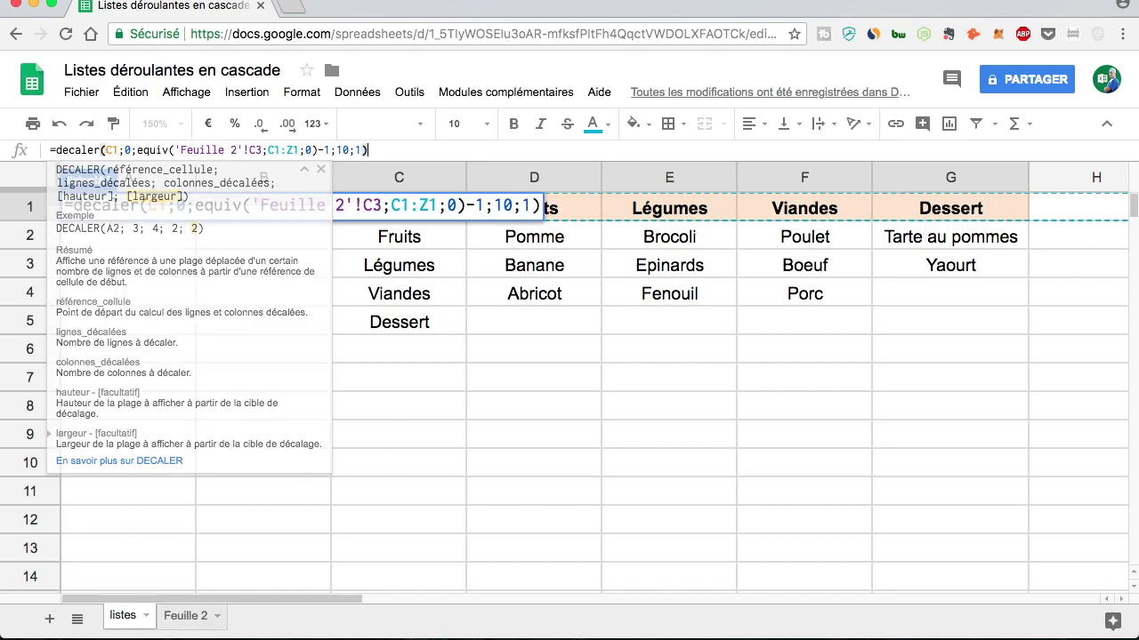
pyautogui.press('Return')
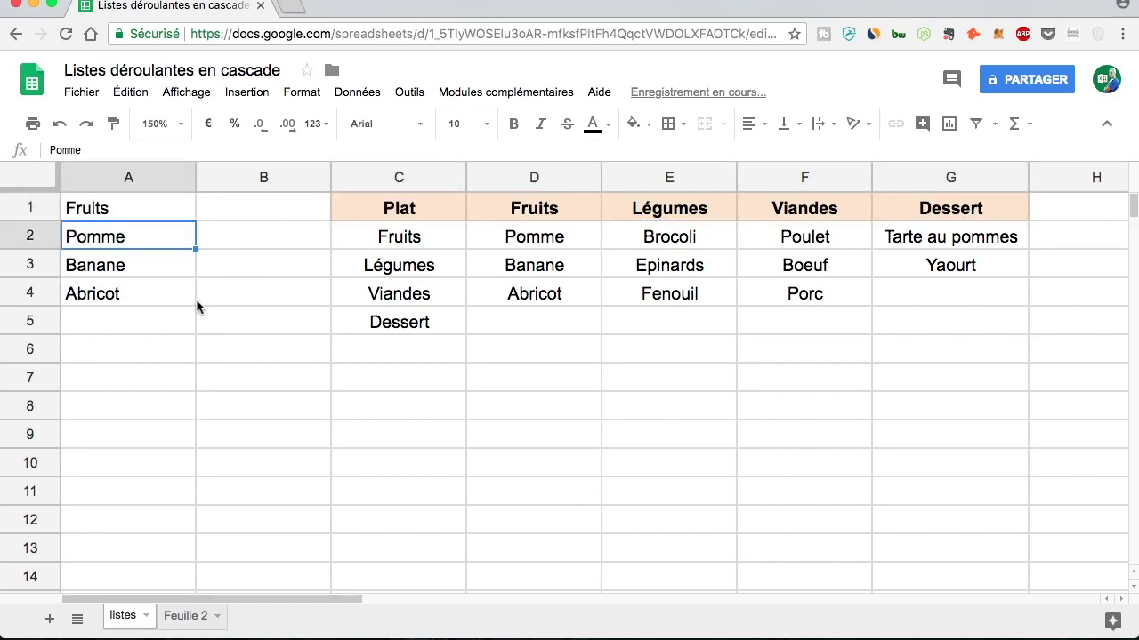
# - Compare the category selected in C3 of Feuille 2 with the list produced in column A of the listes sheet
pyautogui.click(310, 344)
pyautogui.click(192, 618)
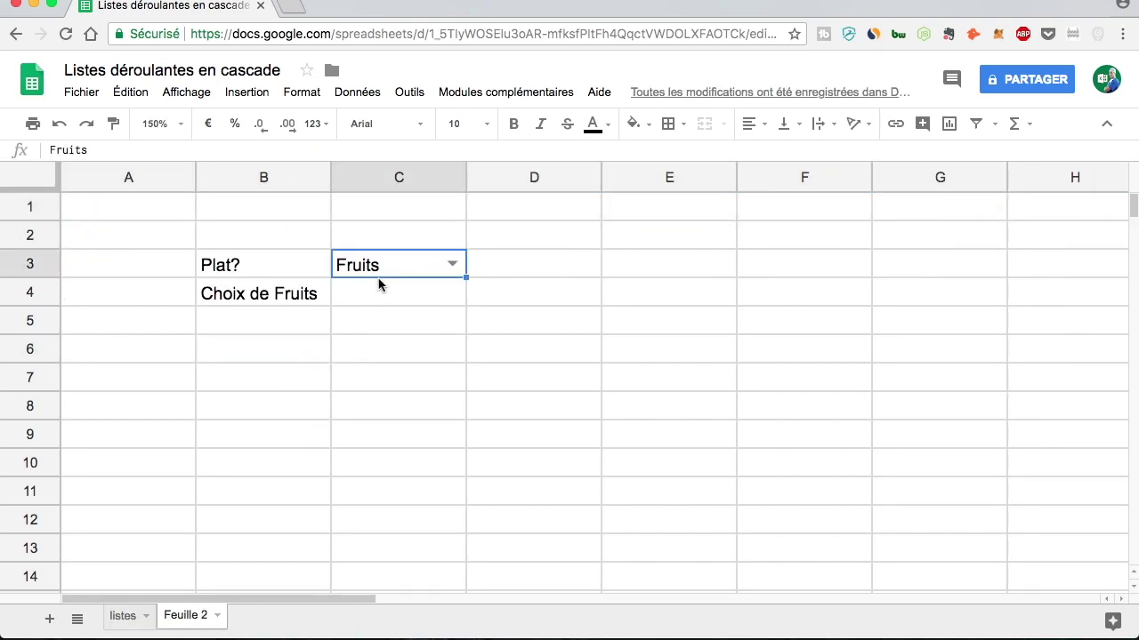
pyautogui.click(136, 617)
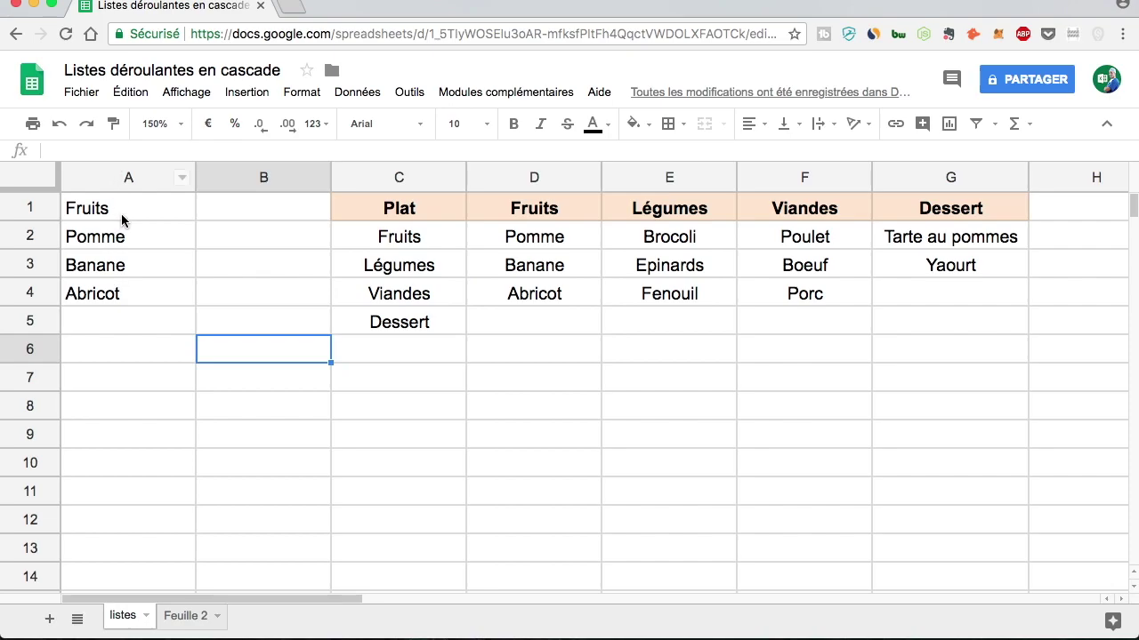
pyautogui.click(149, 237)
pyautogui.click(138, 293)
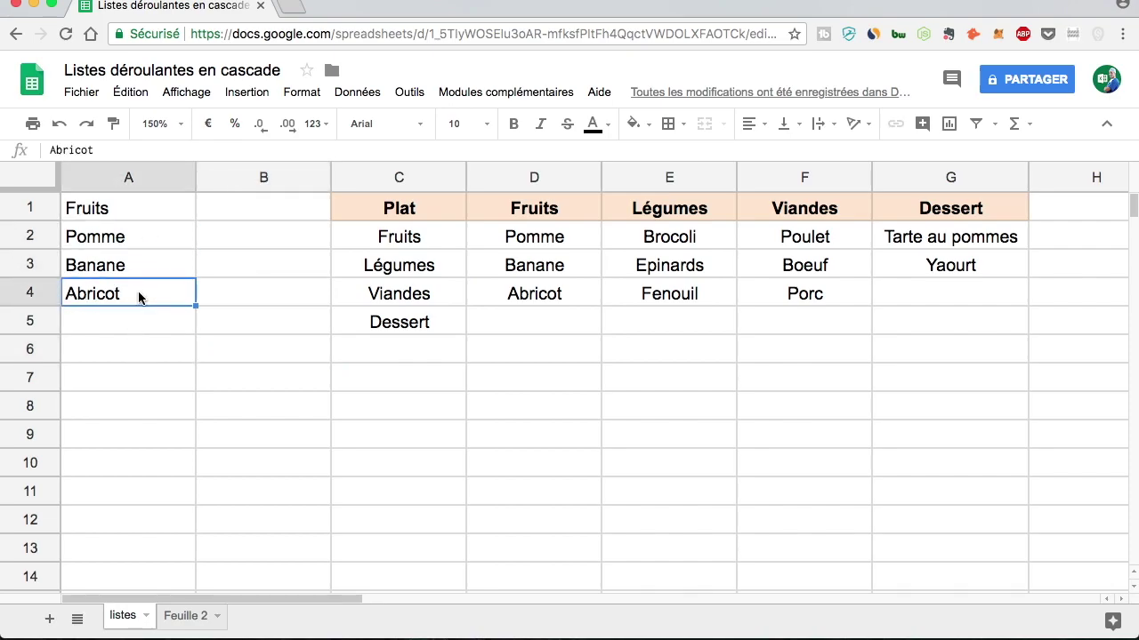
# - Add "Poire" to the Fruits column in cell D5 of the listes sheet and centre it
pyautogui.click(569, 330)
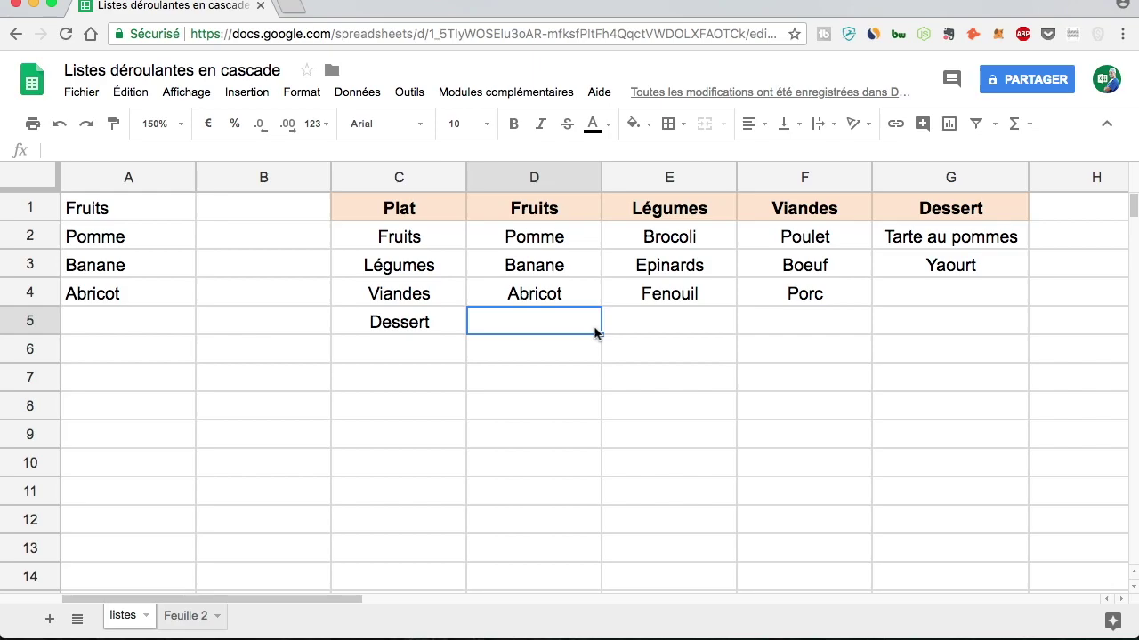
pyautogui.write('Poire')
pyautogui.press('Return')
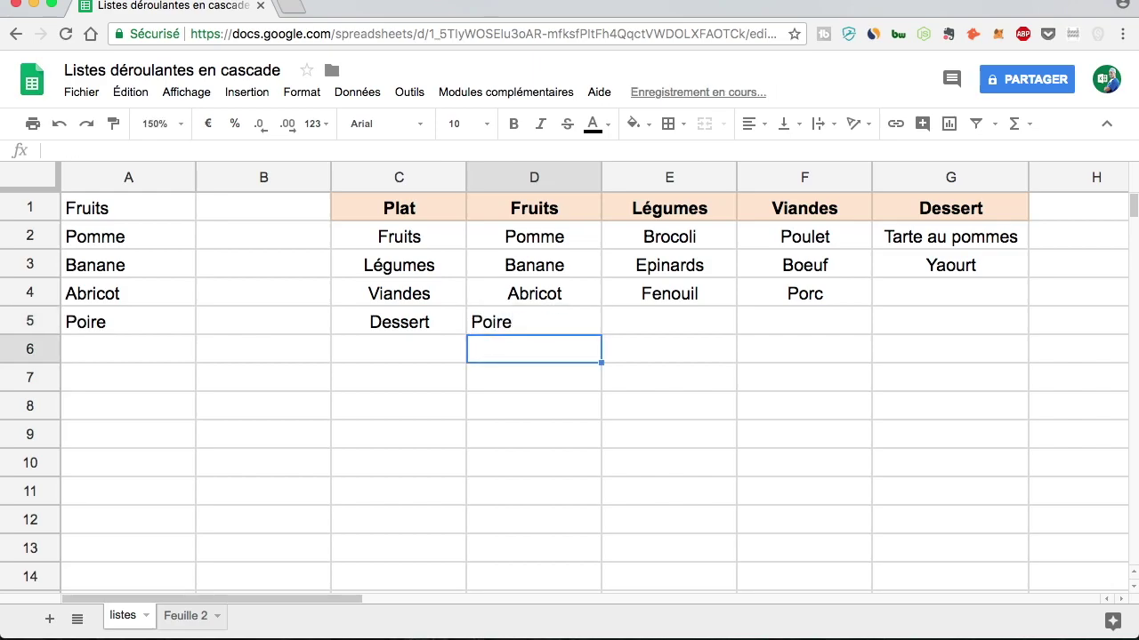
pyautogui.click(537, 316)
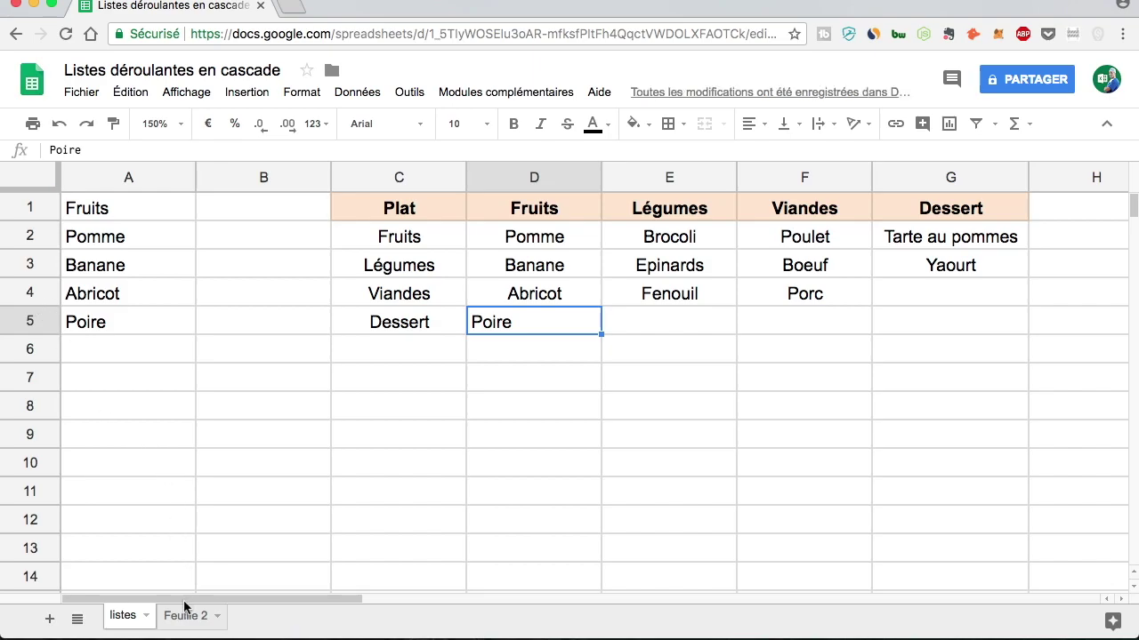
pyautogui.press('super+shift+e')
pyautogui.click(546, 360)
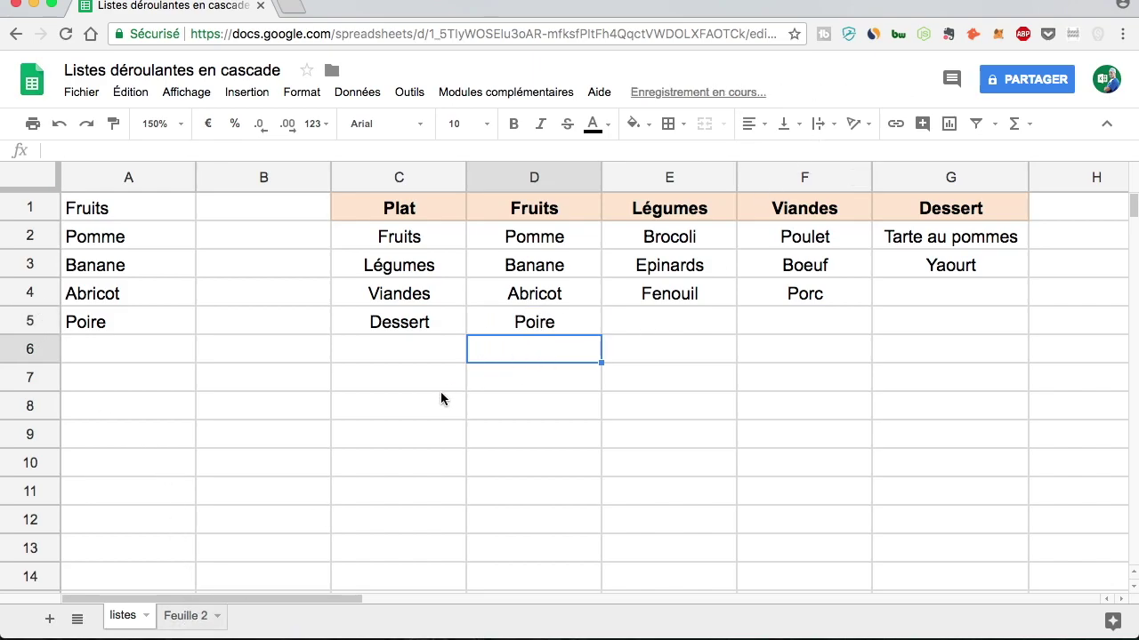
pyautogui.press('Left')
# - Add data validation to C4 of Feuille 2 as a list from the range listes!A:A and save it
pyautogui.click(187, 617)
pyautogui.click(400, 300)
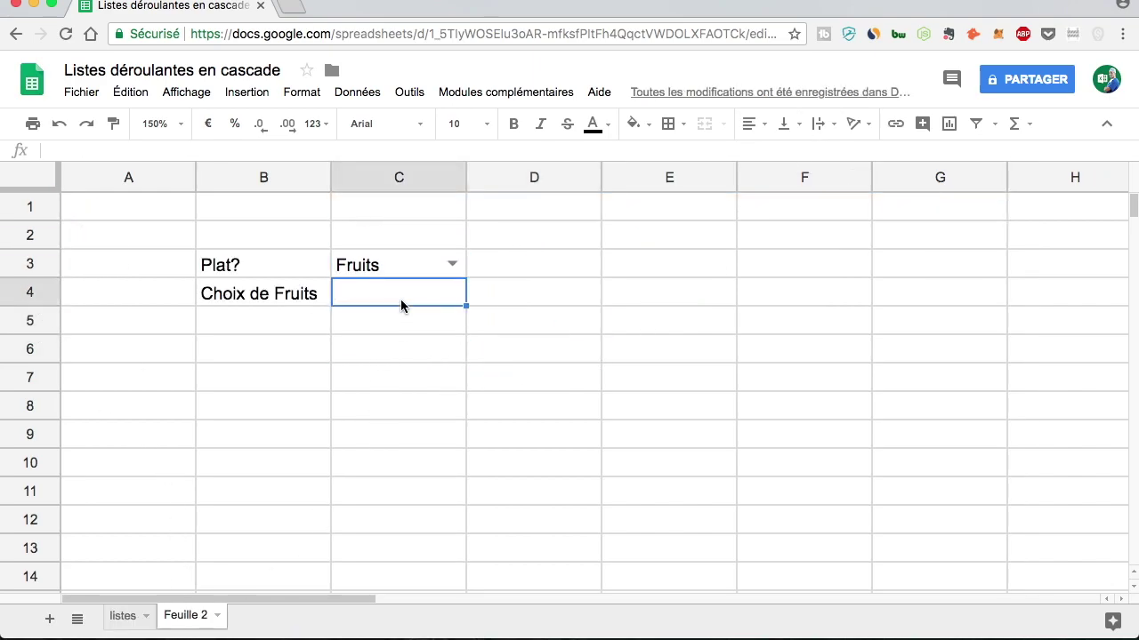
pyautogui.click(369, 93)
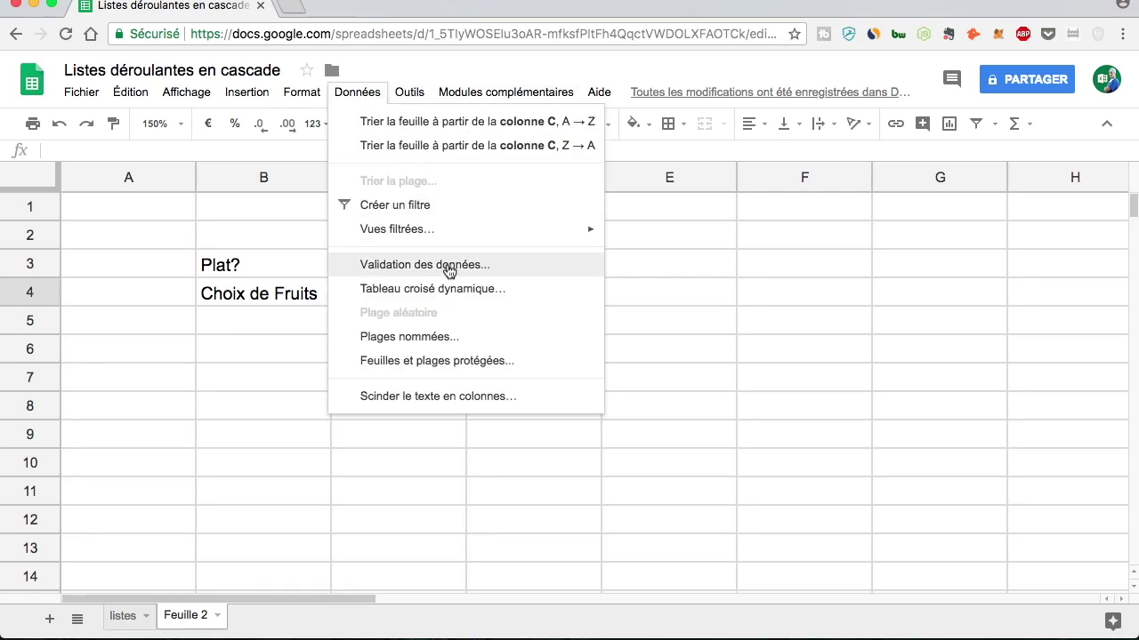
pyautogui.click(450, 265)
pyautogui.click(622, 312)
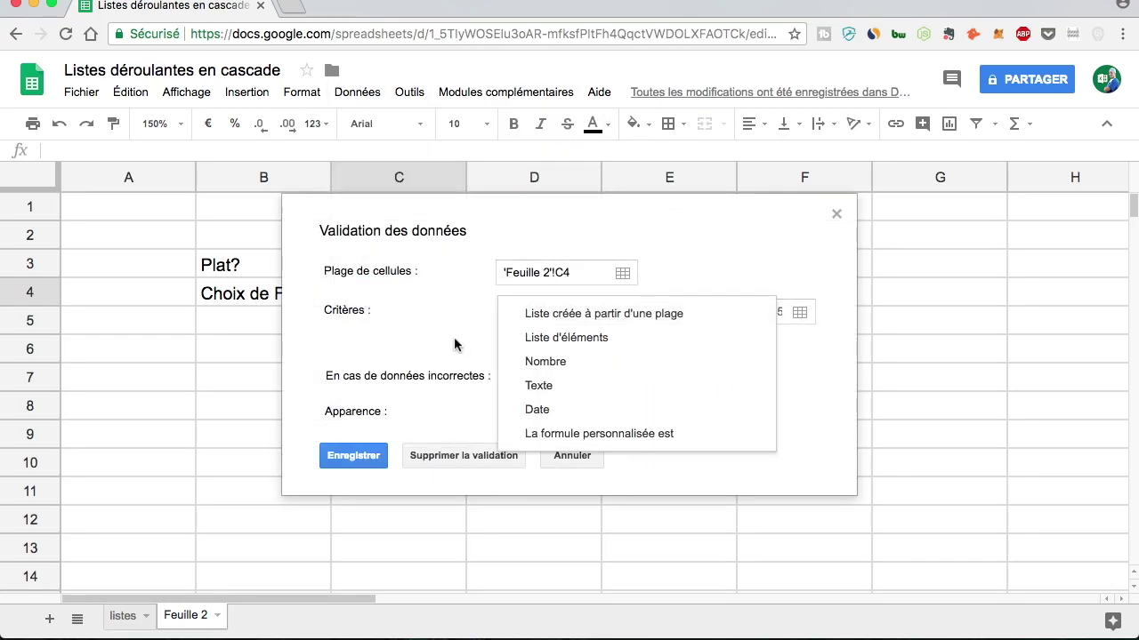
pyautogui.click(568, 313)
pyautogui.click(799, 311)
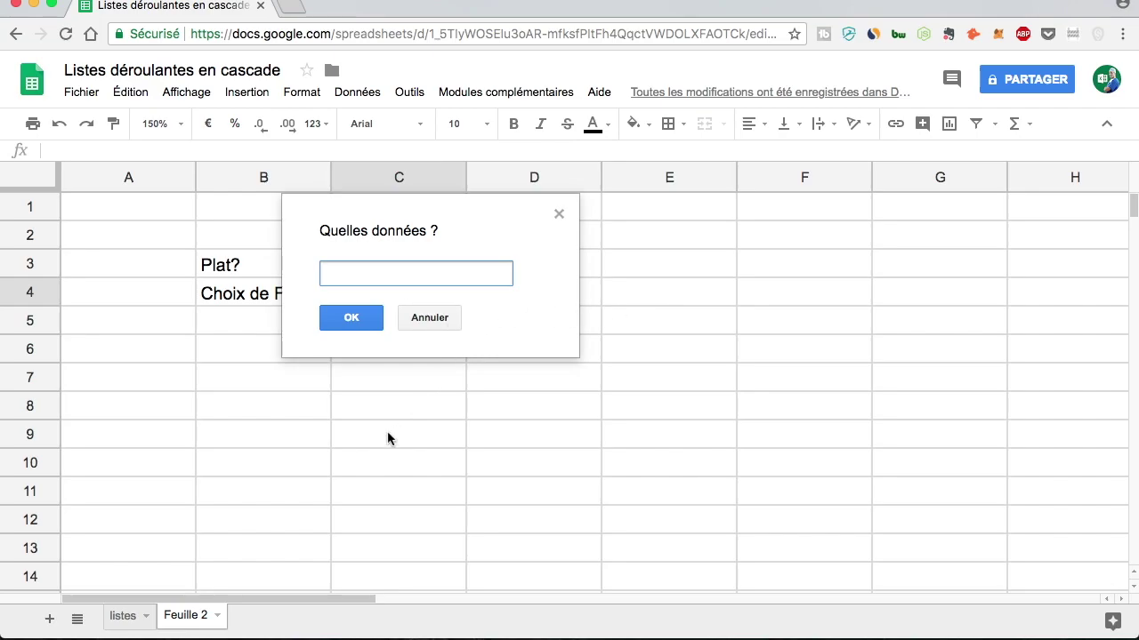
pyautogui.click(134, 616)
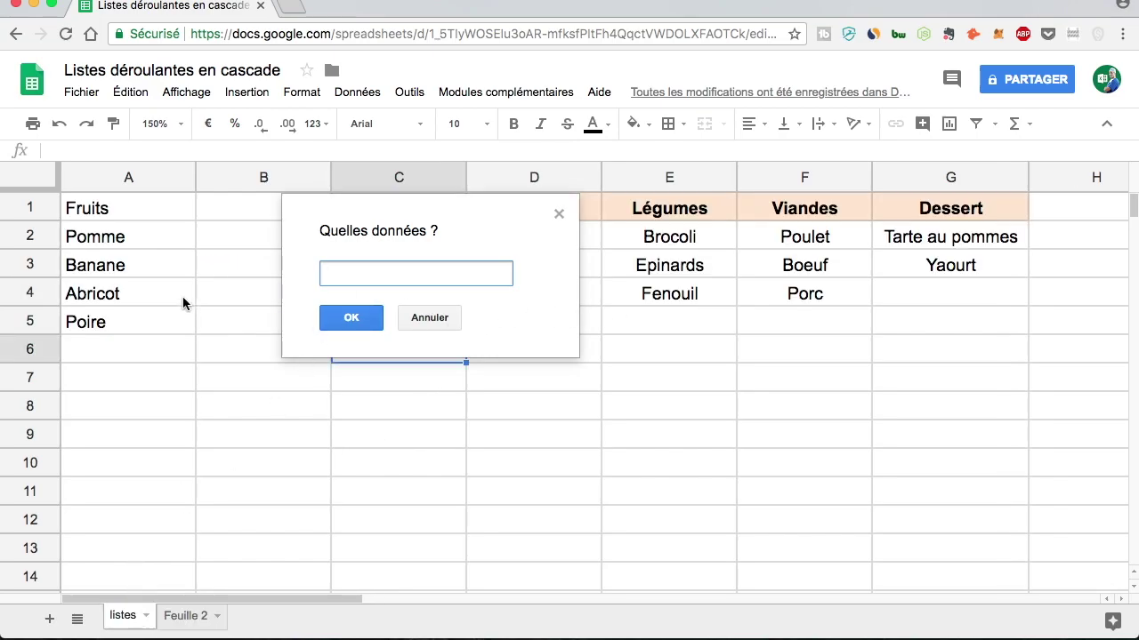
pyautogui.click(152, 177)
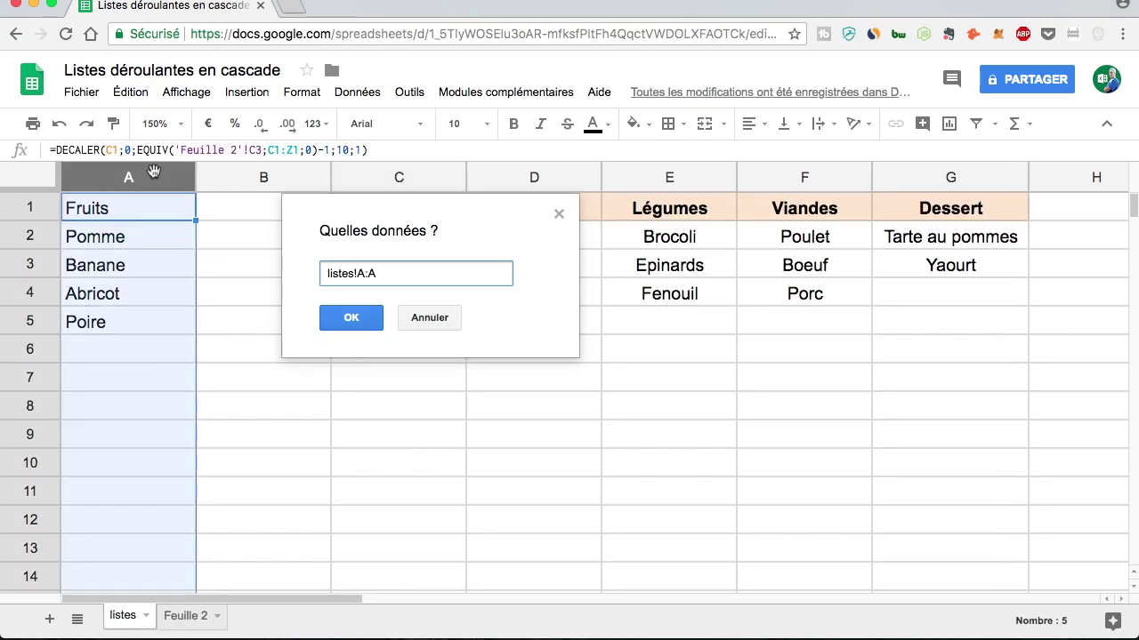
pyautogui.click(353, 320)
pyautogui.click(368, 458)
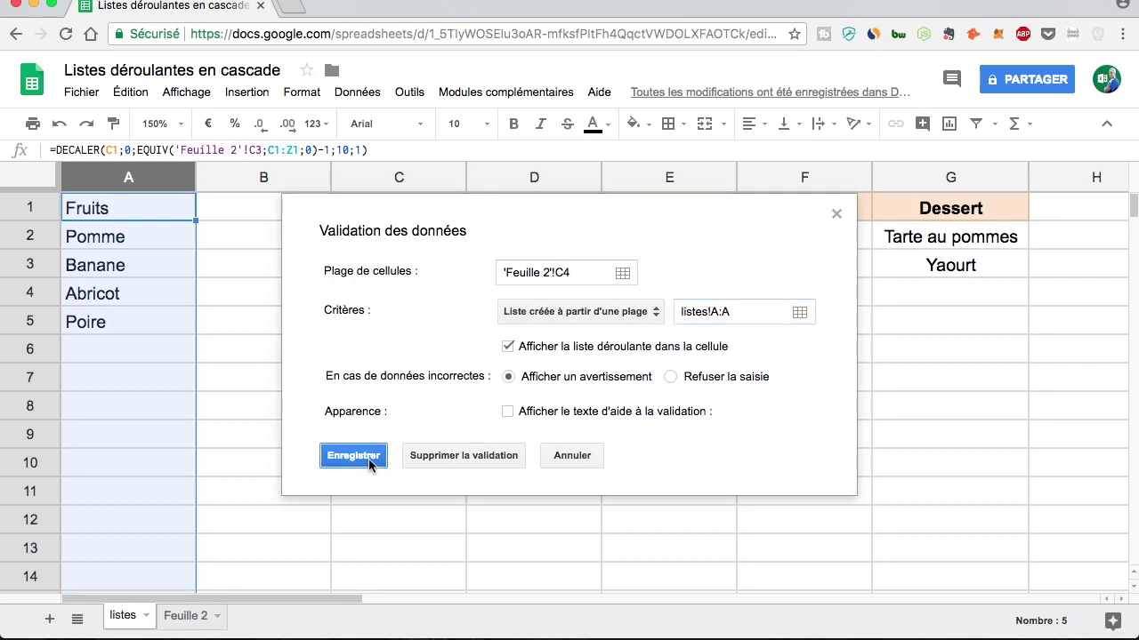
# - Test the drop-down list in C4 of Feuille 2 with Pomme and Banane, finishing on Abricot
pyautogui.click(185, 616)
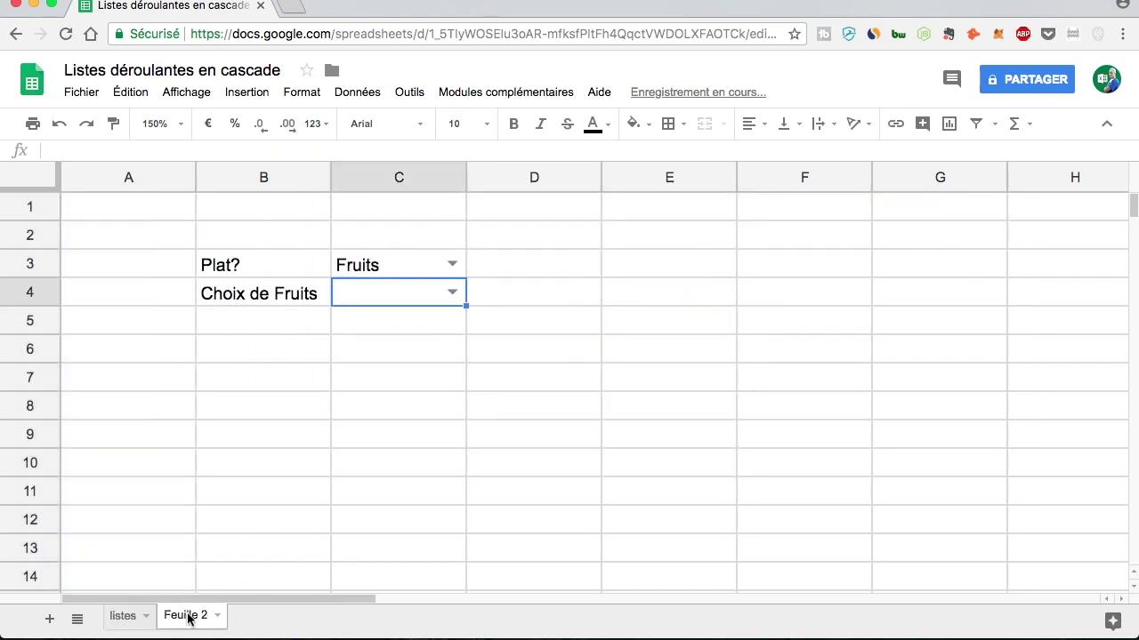
pyautogui.click(449, 379)
pyautogui.click(456, 287)
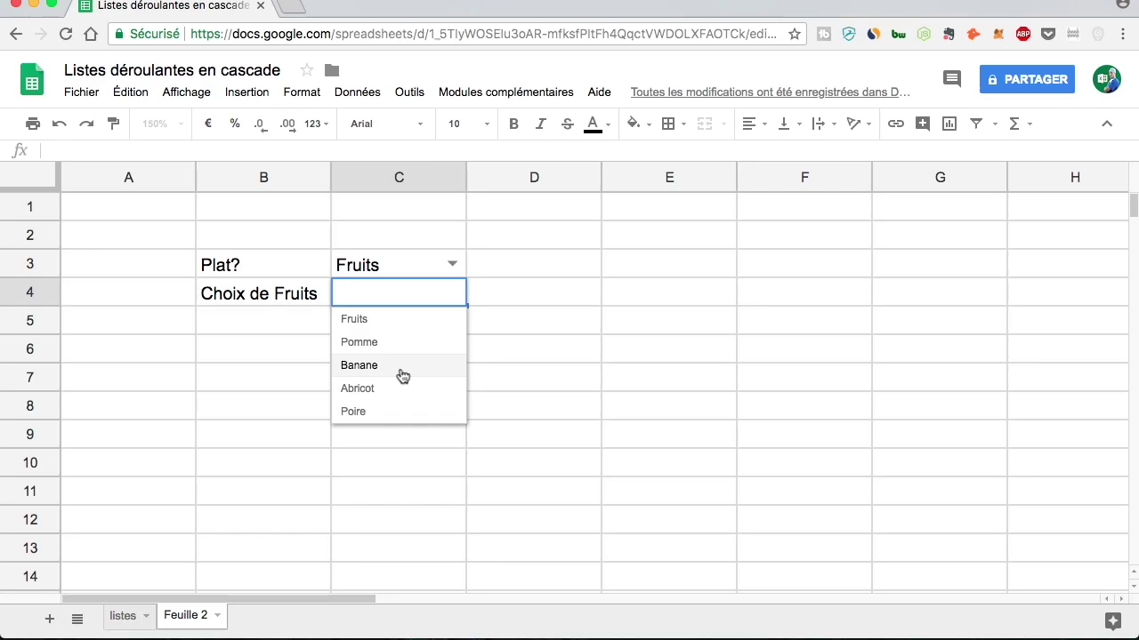
pyautogui.click(386, 344)
pyautogui.click(450, 294)
pyautogui.click(413, 375)
pyautogui.click(451, 294)
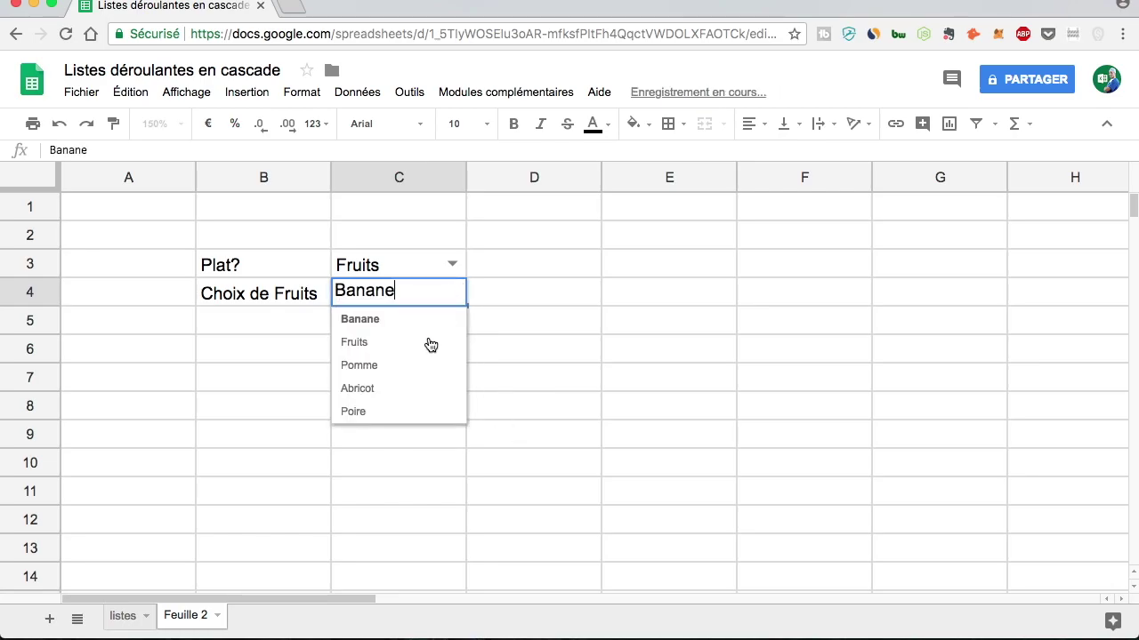
pyautogui.click(401, 389)
pyautogui.click(530, 360)
pyautogui.click(442, 402)
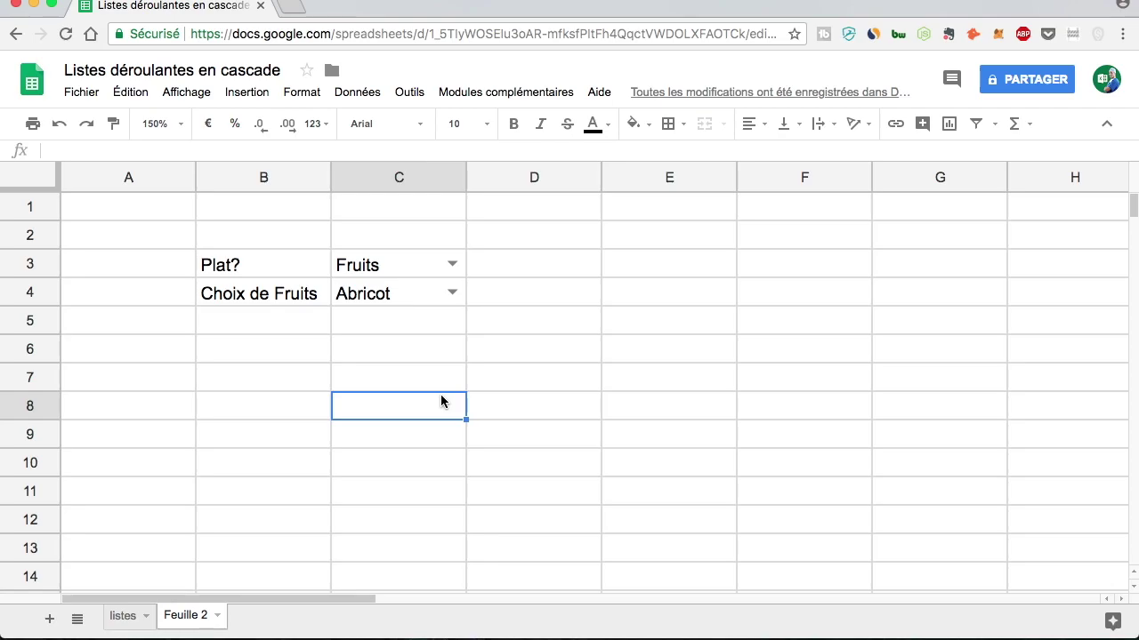
pyautogui.press('Up')
pyautogui.press('Up')
pyautogui.press('Up')
pyautogui.press('Up')
pyautogui.press('Up')
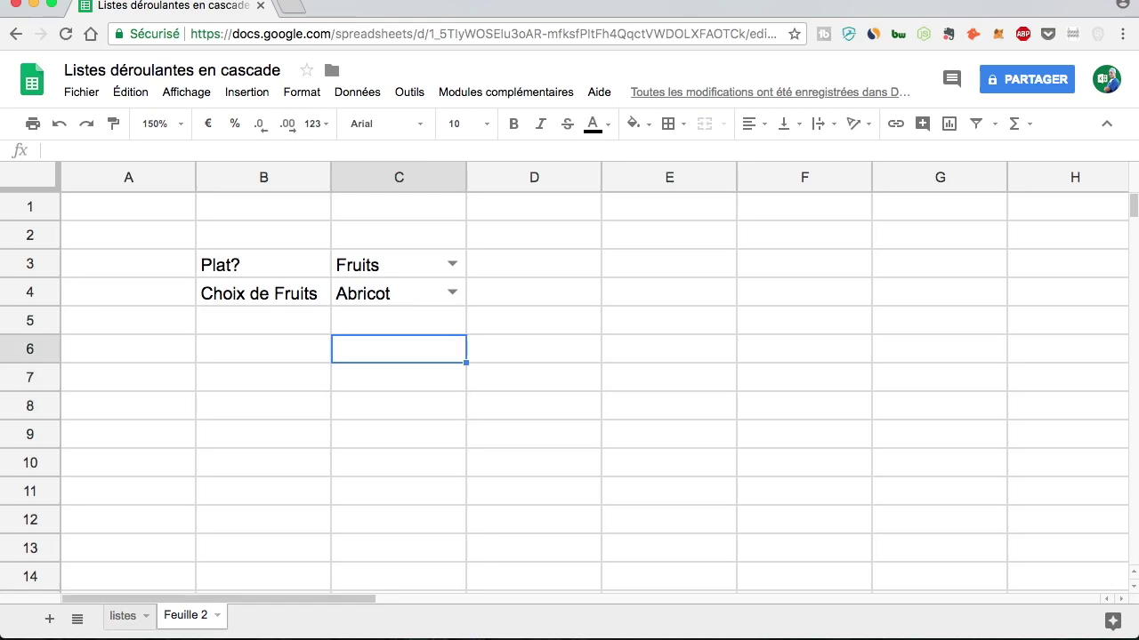
pyautogui.press('Left')
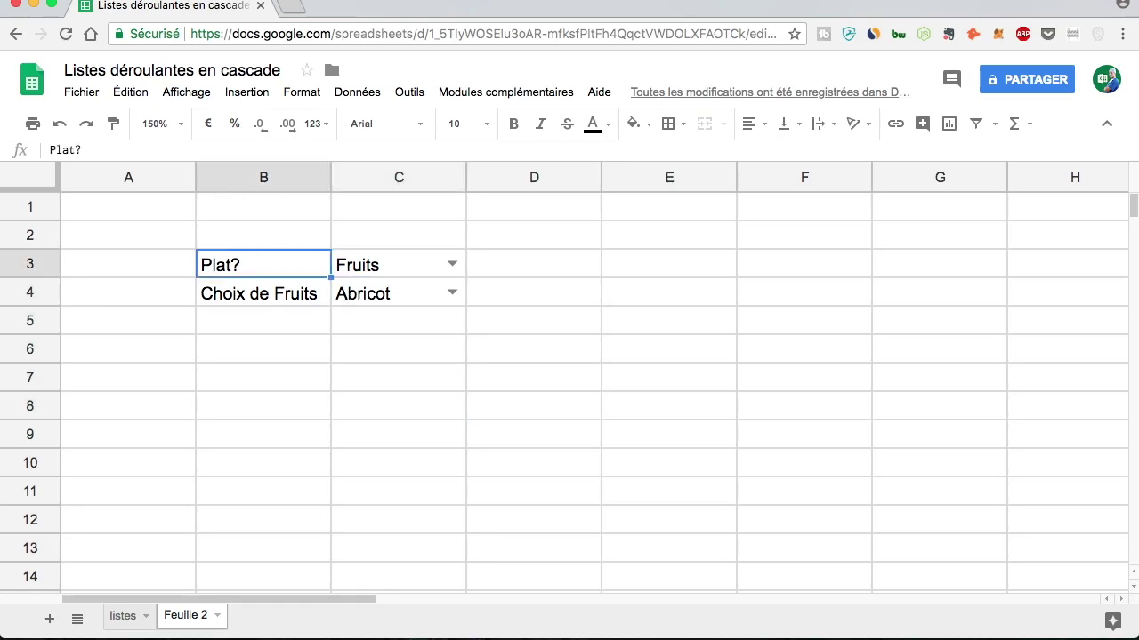
pyautogui.press('Down')
pyautogui.press('Right')
pyautogui.press('Left')
pyautogui.press('Up')
pyautogui.press('Up')
pyautogui.press('Right')
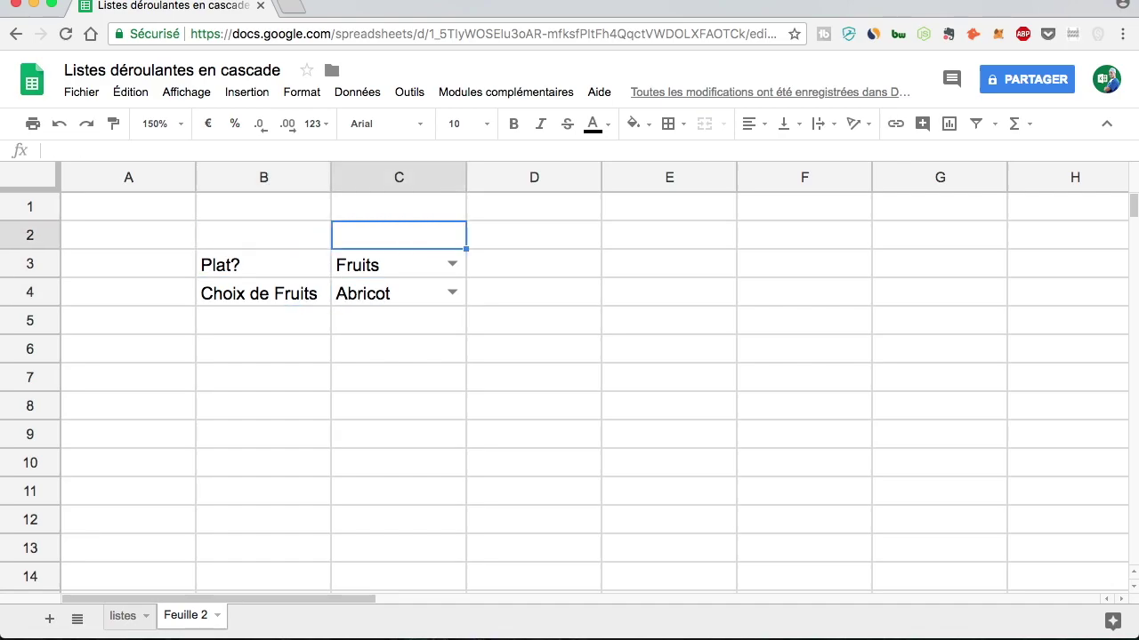
pyautogui.press('Right')
pyautogui.press('Down')
pyautogui.press('Down')
pyautogui.press('Left')
pyautogui.press('Left')
pyautogui.press('Up')
pyautogui.press('Right')
pyautogui.press('Down')
pyautogui.press('Left')
pyautogui.press('Right')
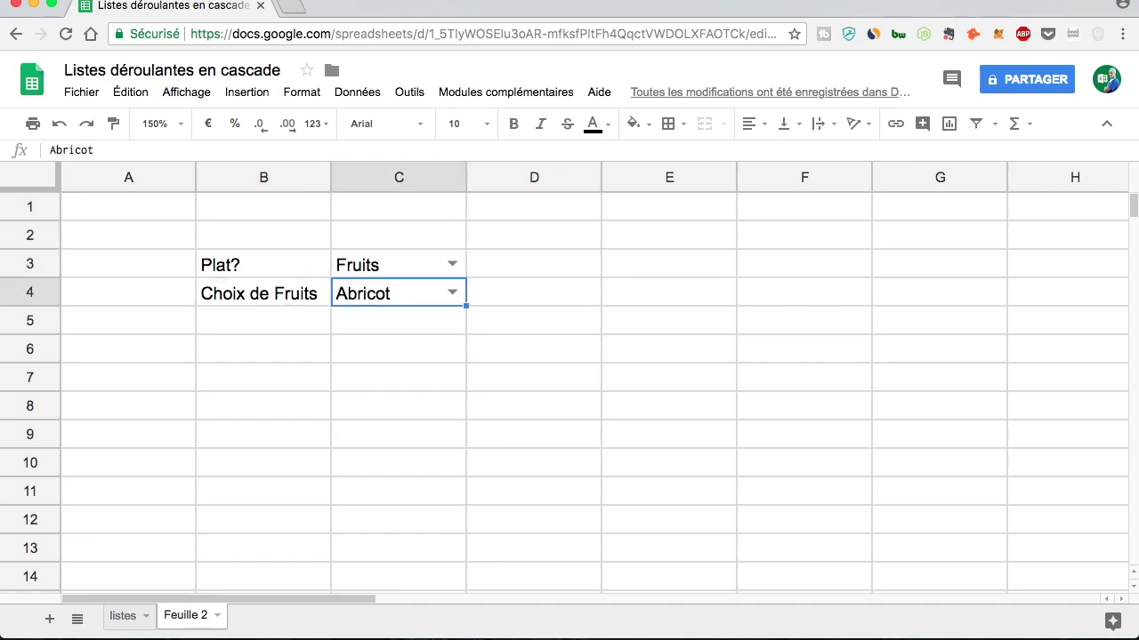
pyautogui.click(264, 293)
pyautogui.click(398, 320)
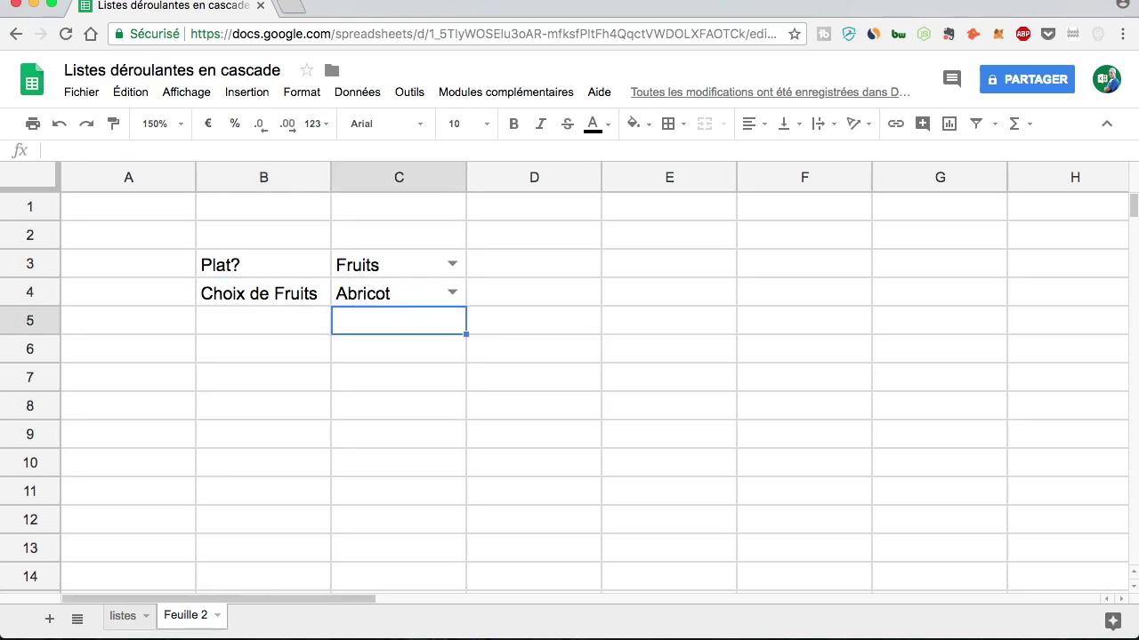
pyautogui.click(122, 616)
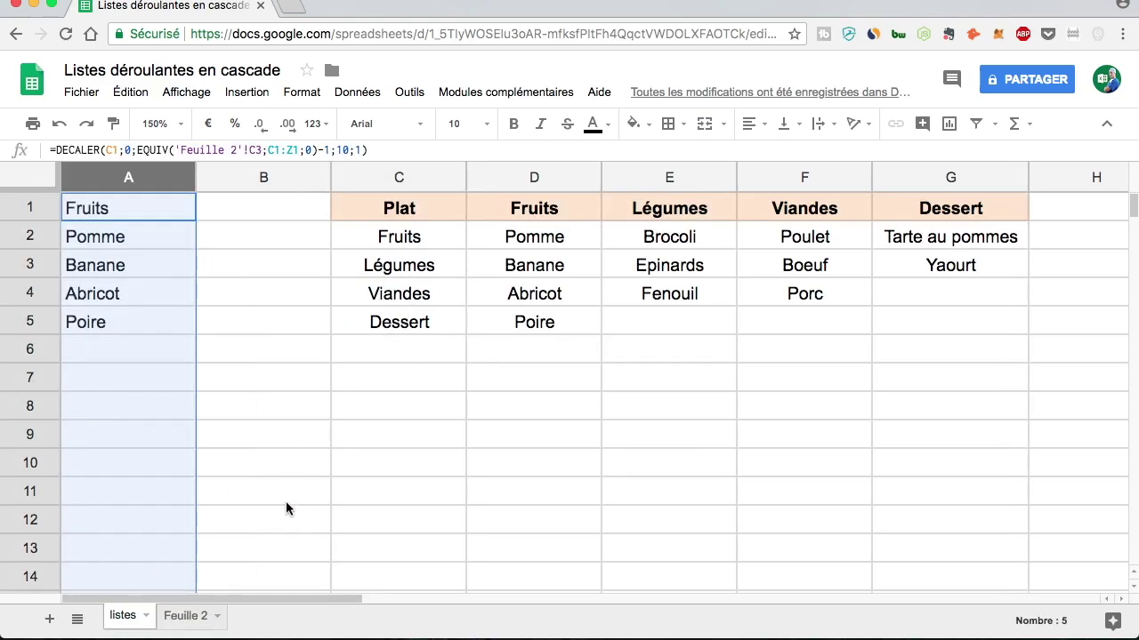
pyautogui.click(178, 615)
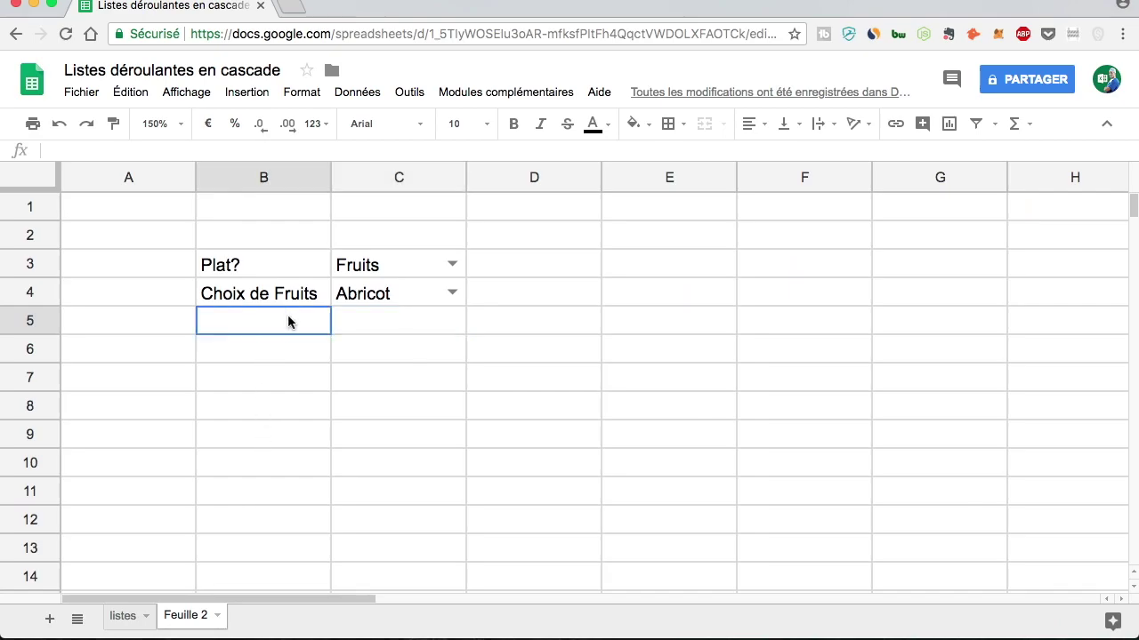
# - Enter the heading "Pomme" in cell H1 of the listes sheet
pyautogui.click(124, 615)
pyautogui.click(223, 181)
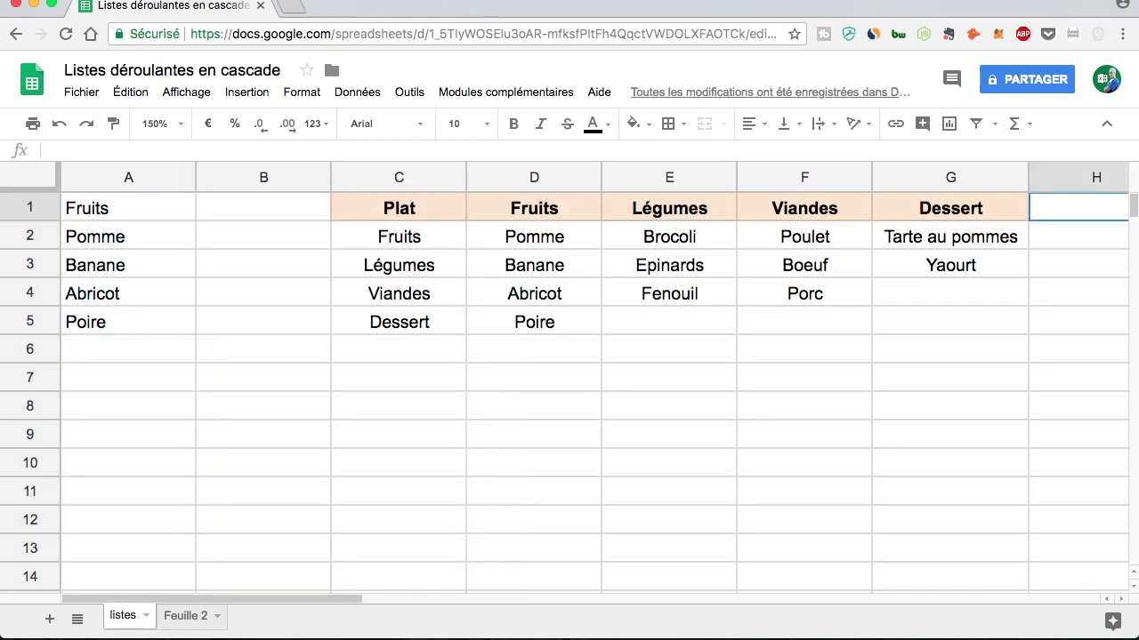
pyautogui.write('POmme')
pyautogui.press('BackSpace')
pyautogui.press('BackSpace')
pyautogui.press('BackSpace')
pyautogui.press('BackSpace')
pyautogui.write('omme')
pyautogui.press('Return')
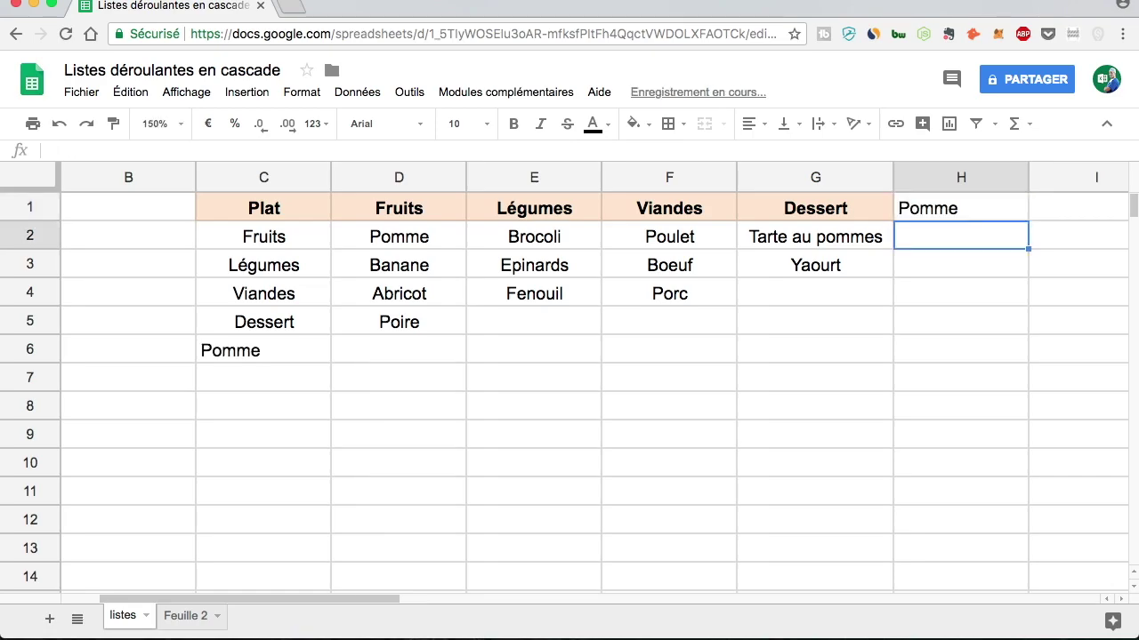
# - List "Rouge", "Verte" and "Jaune" in cells H2 to H4 under the Pomme heading
pyautogui.write('rouge')
pyautogui.press('Return')
pyautogui.write('Verte')
pyautogui.press('Return')
pyautogui.write('Jaune')
pyautogui.press('Return')
pyautogui.press('Up')
pyautogui.press('Up')
pyautogui.press('Up')
pyautogui.press('Up')
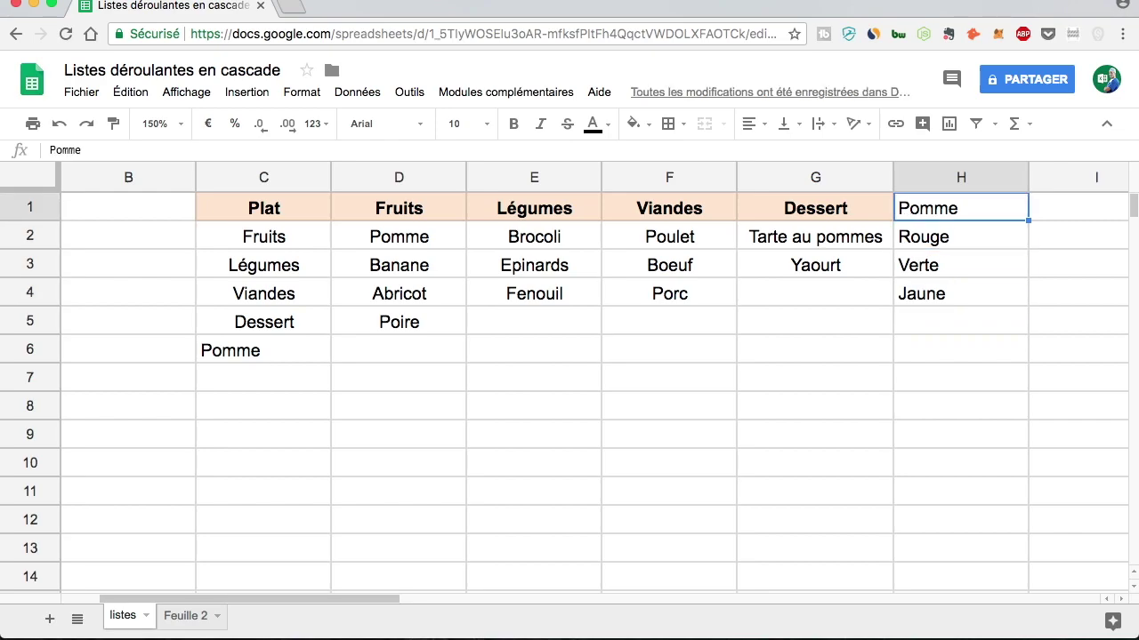
# - Examine the TRANSPOSE formula in C2 and the entries it fills down the Plat column
pyautogui.press('Left')
pyautogui.press('Left')
pyautogui.press('Left')
pyautogui.press('Left')
pyautogui.press('Left')
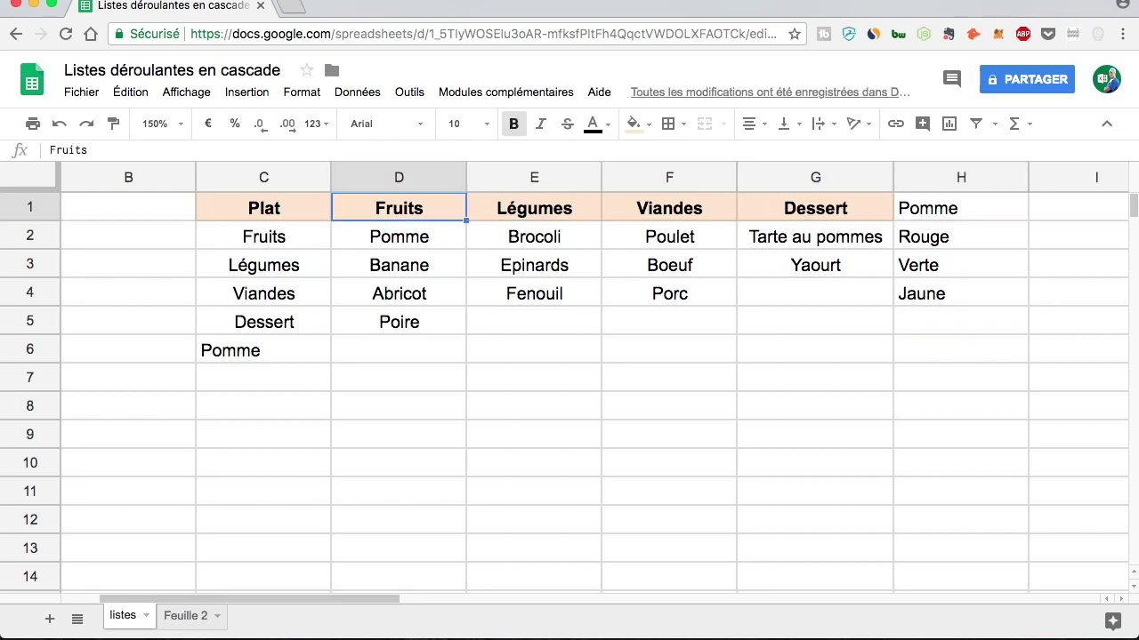
pyautogui.press('Down')
pyautogui.press('Down')
pyautogui.press('Down')
pyautogui.press('Down')
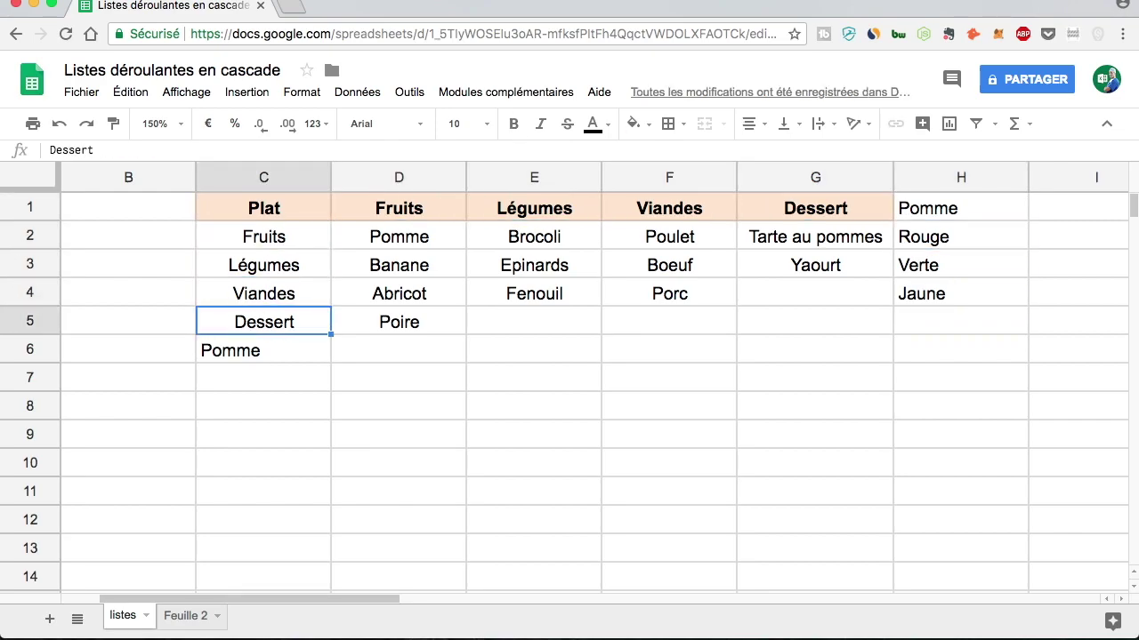
pyautogui.press('Up')
pyautogui.press('Up')
pyautogui.press('Up')
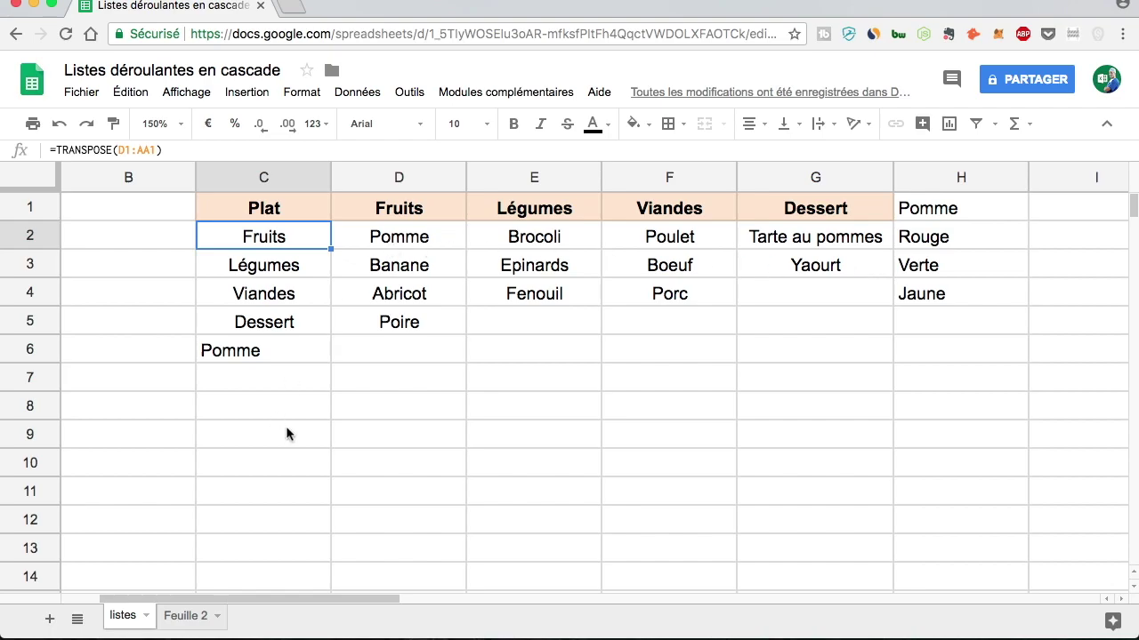
pyautogui.click(327, 351)
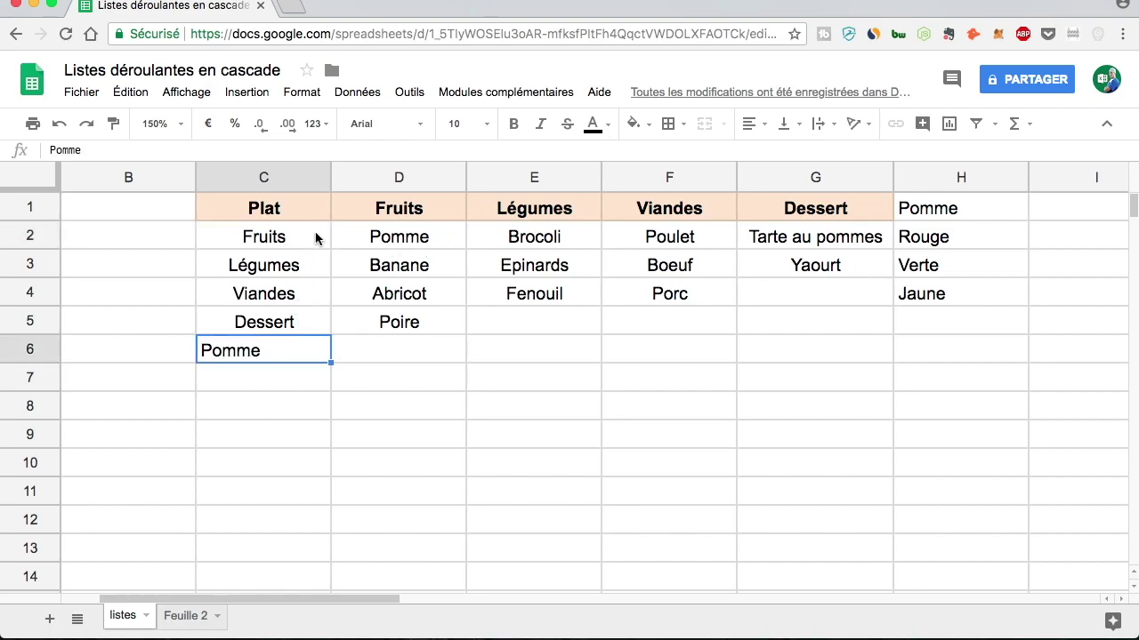
pyautogui.click(316, 237)
pyautogui.click(311, 301)
# - Replace the formula-driven Plat list by copying the headings D1:G1 and pasting them transposed starting at C2
pyautogui.click(378, 216)
pyautogui.moveTo(540, 208); pyautogui.dragTo(656, 212)
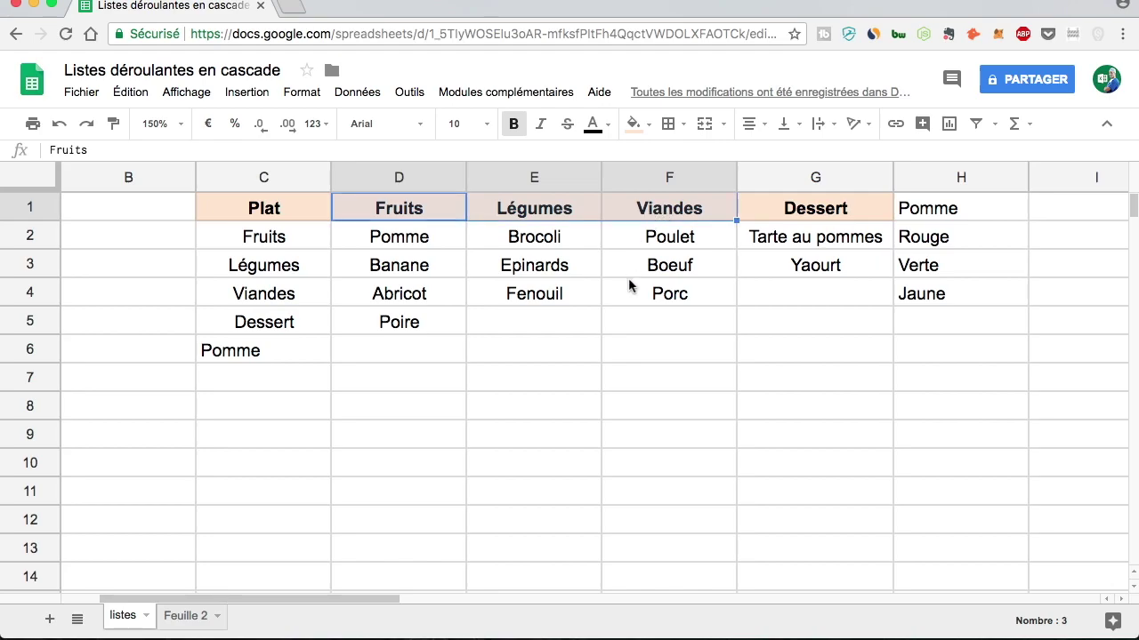
pyautogui.moveTo(779, 218); pyautogui.dragTo(397, 212)
pyautogui.press('super+c')
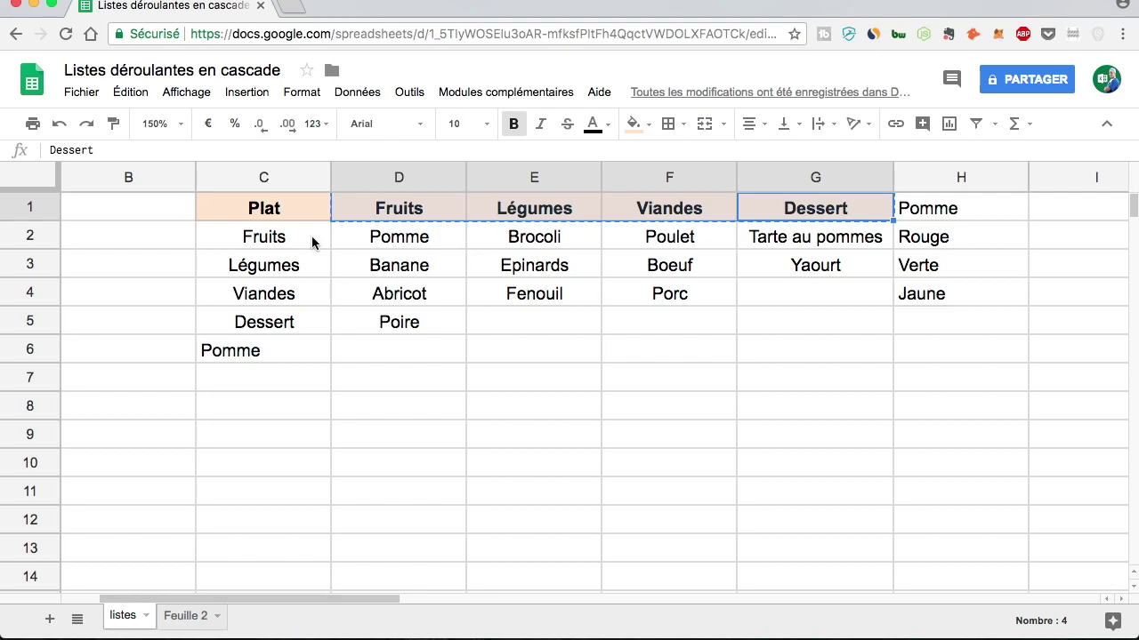
pyautogui.rightClick(309, 235)
pyautogui.moveTo(483, 326)
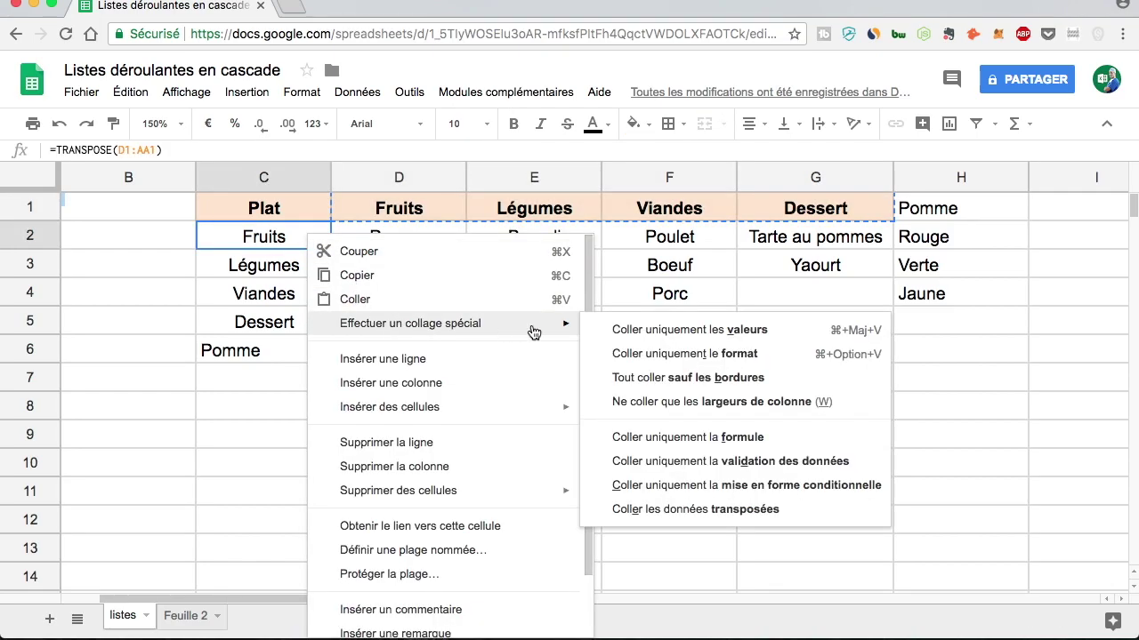
pyautogui.click(754, 514)
pyautogui.click(412, 378)
# - Copy the plain cell formatting of D2:D5 onto the Plat entries in C2:C5
pyautogui.click(302, 242)
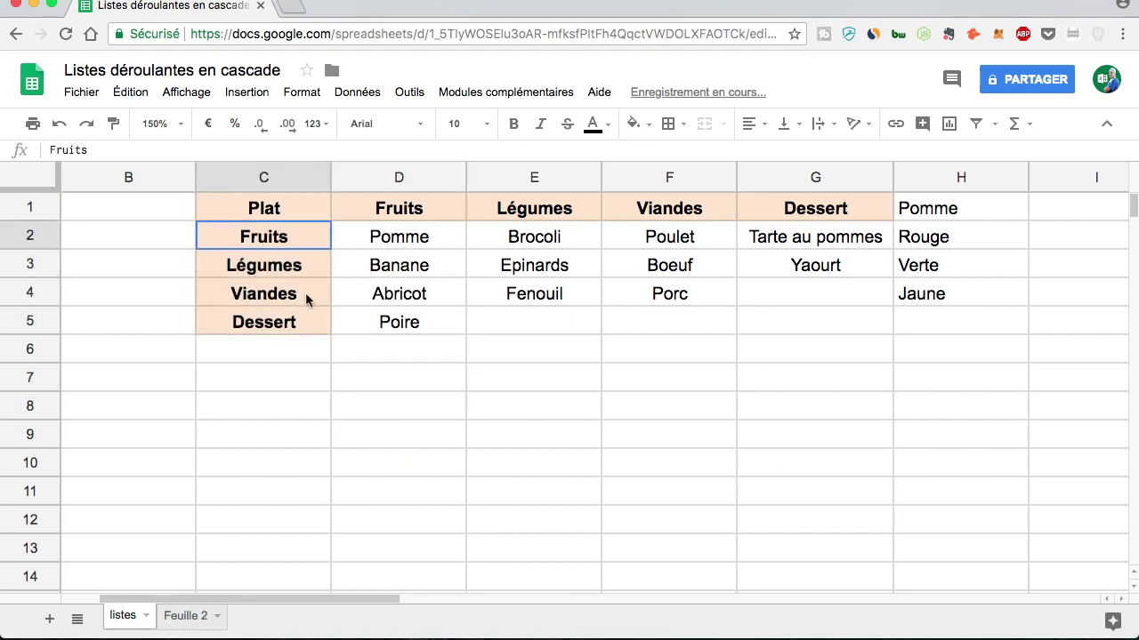
pyautogui.keyDown('shift'); pyautogui.click(302, 320); pyautogui.keyUp('shift')
pyautogui.moveTo(399, 236); pyautogui.dragTo(411, 322)
pyautogui.click(116, 129)
pyautogui.click(291, 239)
pyautogui.click(380, 317)
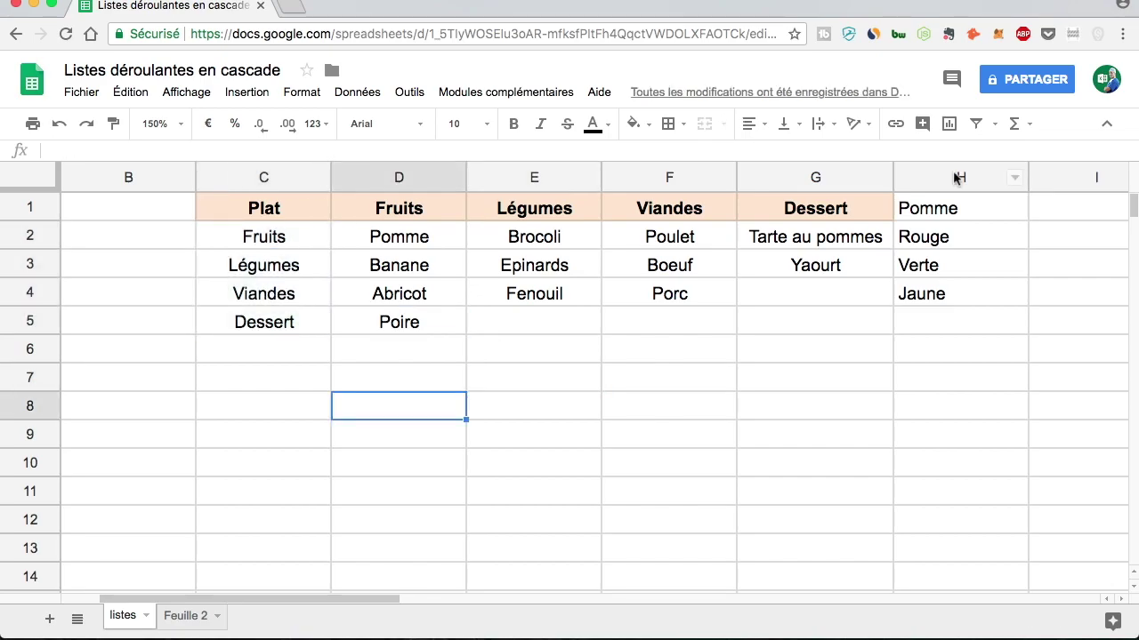
# - Compare the Plat entries in column C with the Pomme list in column H and the helper list in A1:A5
pyautogui.click(302, 235)
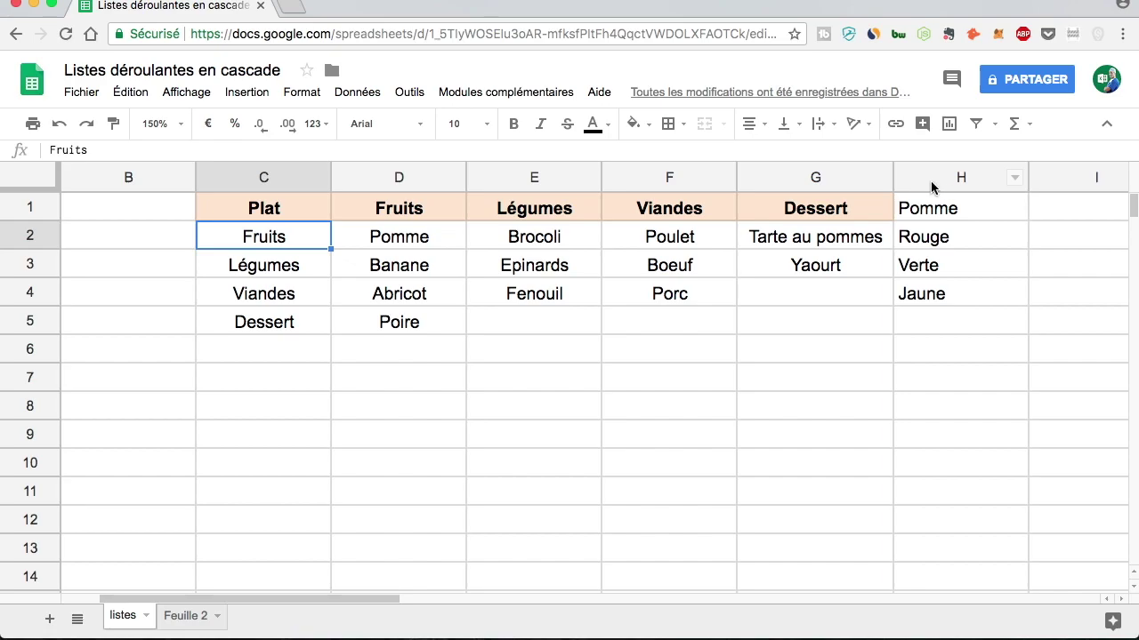
pyautogui.click(316, 343)
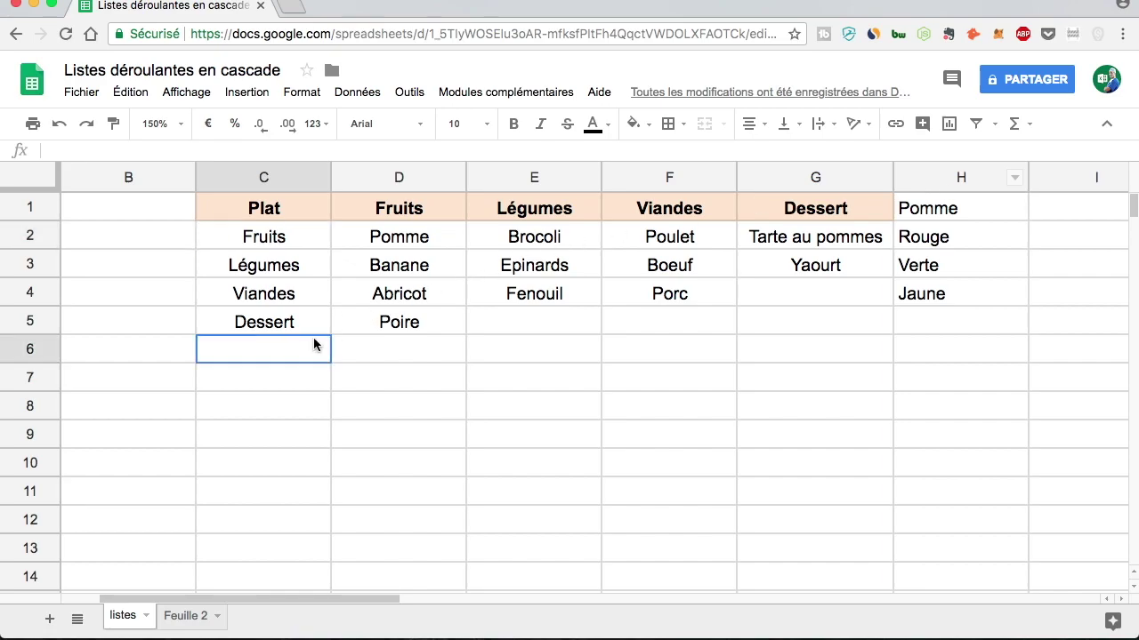
pyautogui.click(298, 258)
pyautogui.click(925, 220)
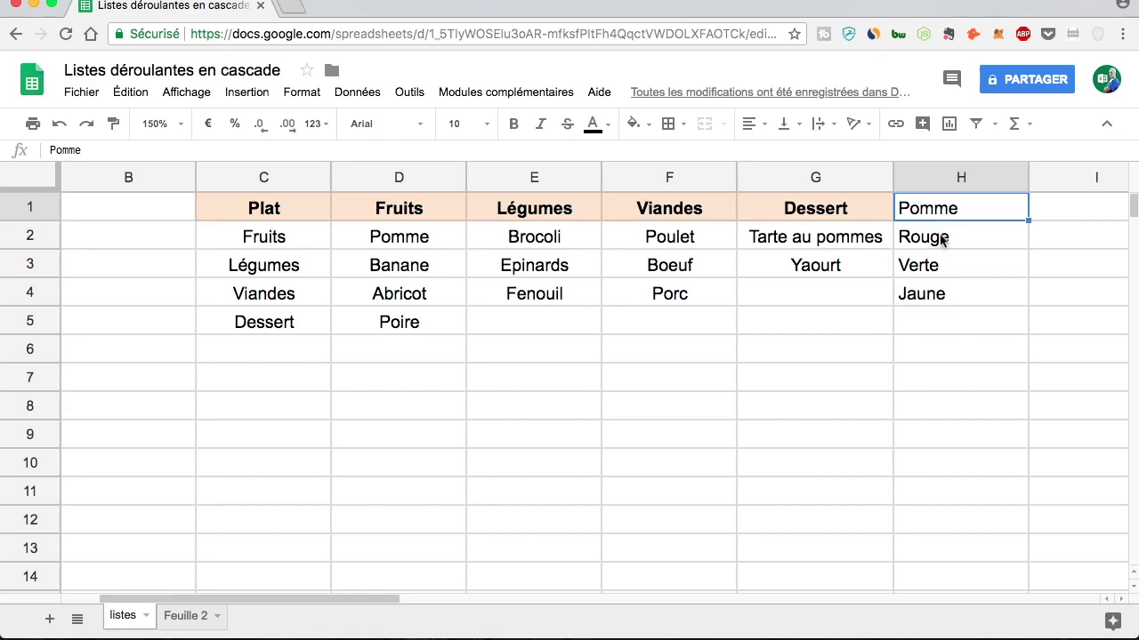
pyautogui.click(630, 442)
pyautogui.moveTo(356, 605); pyautogui.dragTo(343, 602)
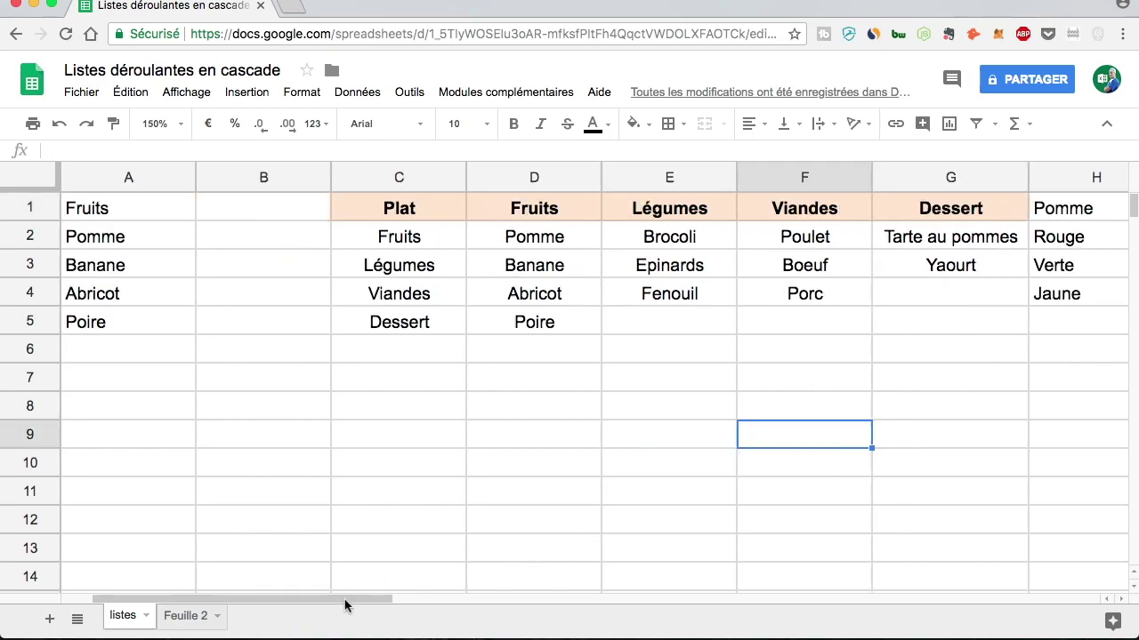
pyautogui.moveTo(140, 205); pyautogui.dragTo(133, 329)
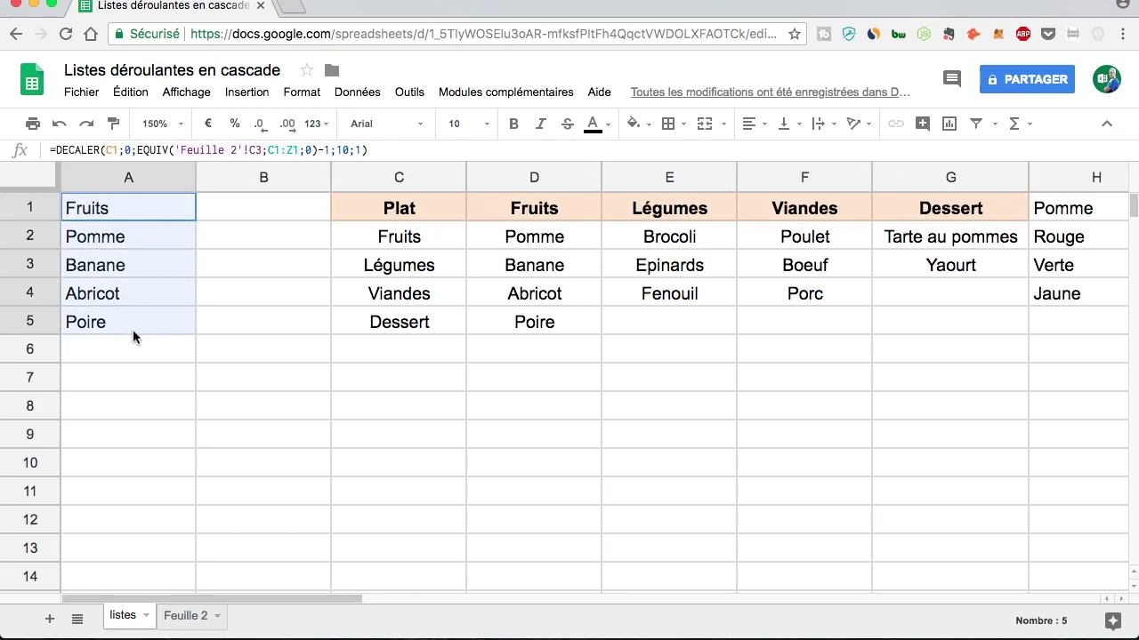
# - Insert an empty column beside column B on the listes sheet
pyautogui.rightClick(260, 176)
pyautogui.click(347, 304)
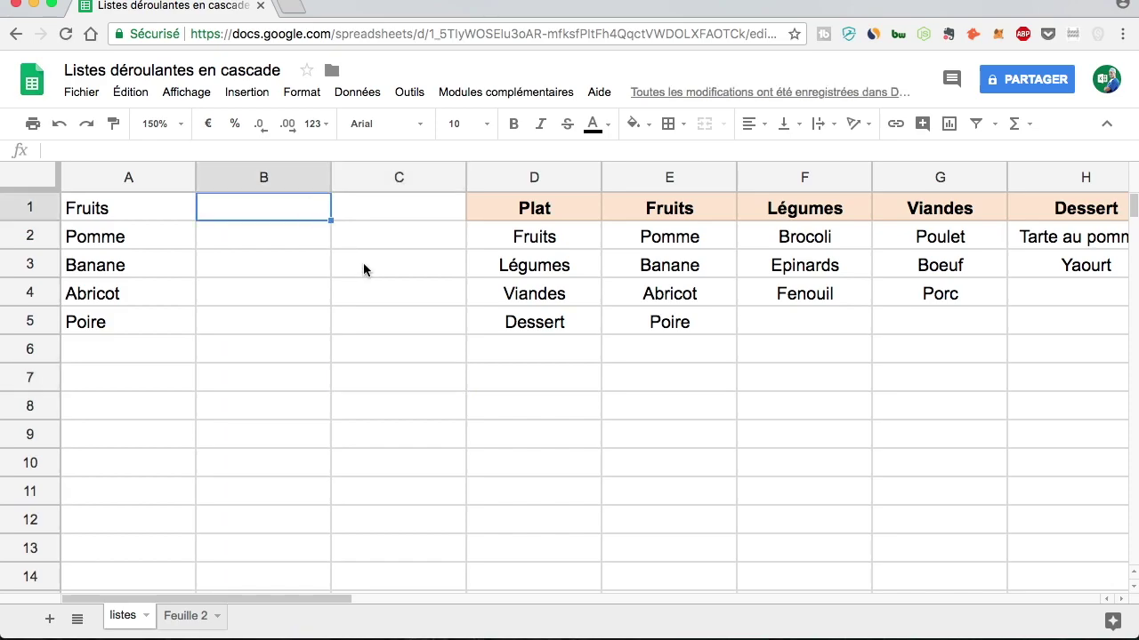
pyautogui.write('=')
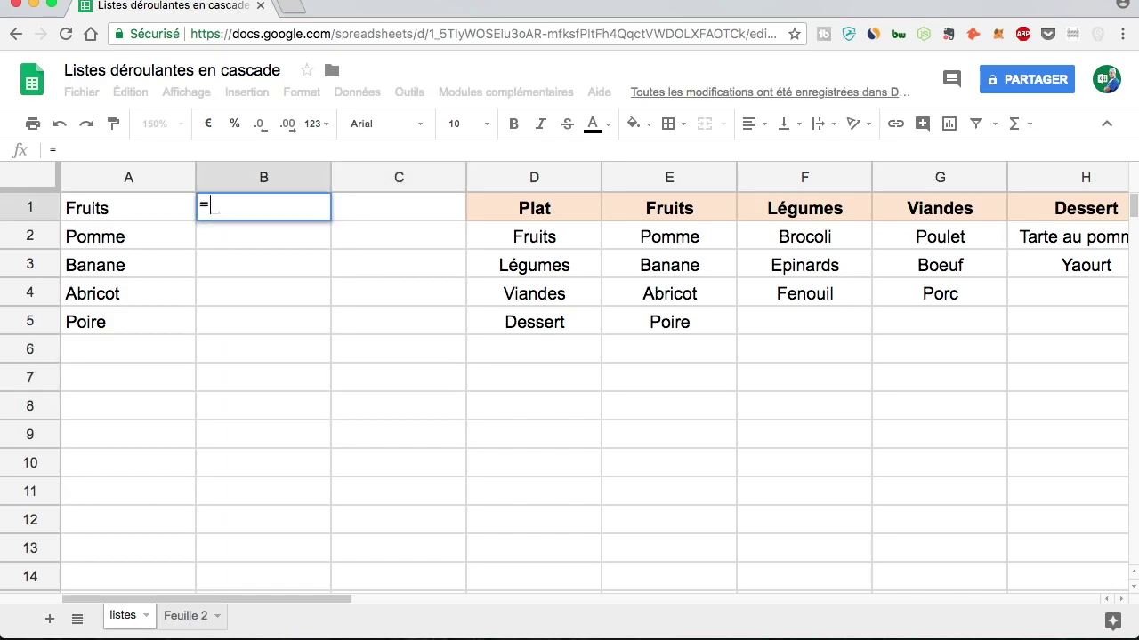
pyautogui.press('Escape')
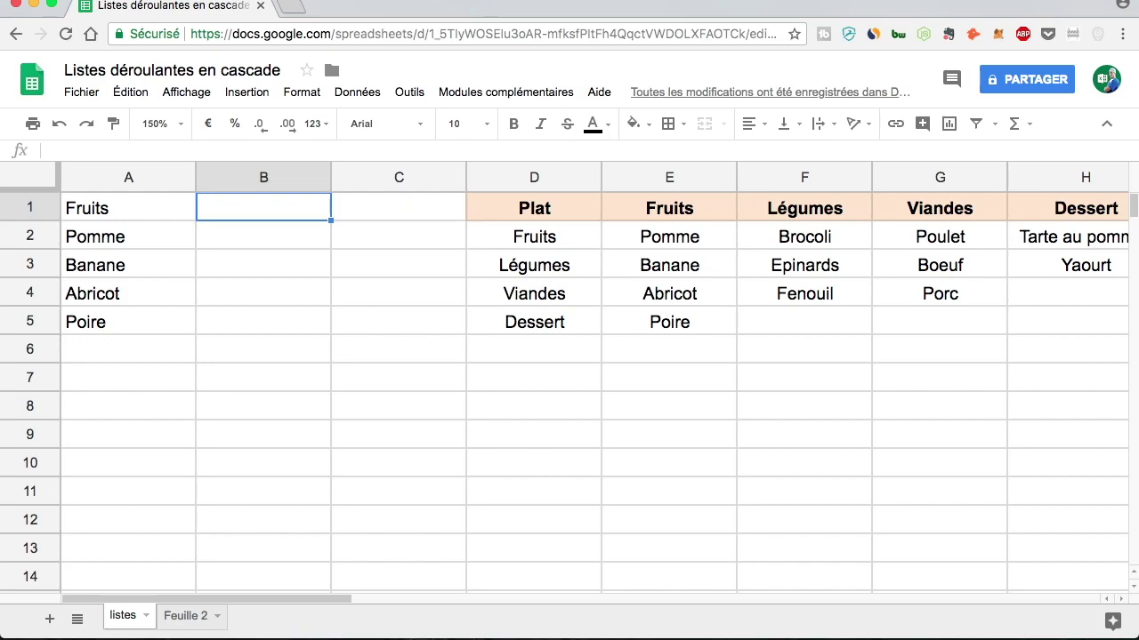
# - Enter the label Couleur in cell B5 of Feuille 2
pyautogui.click(185, 616)
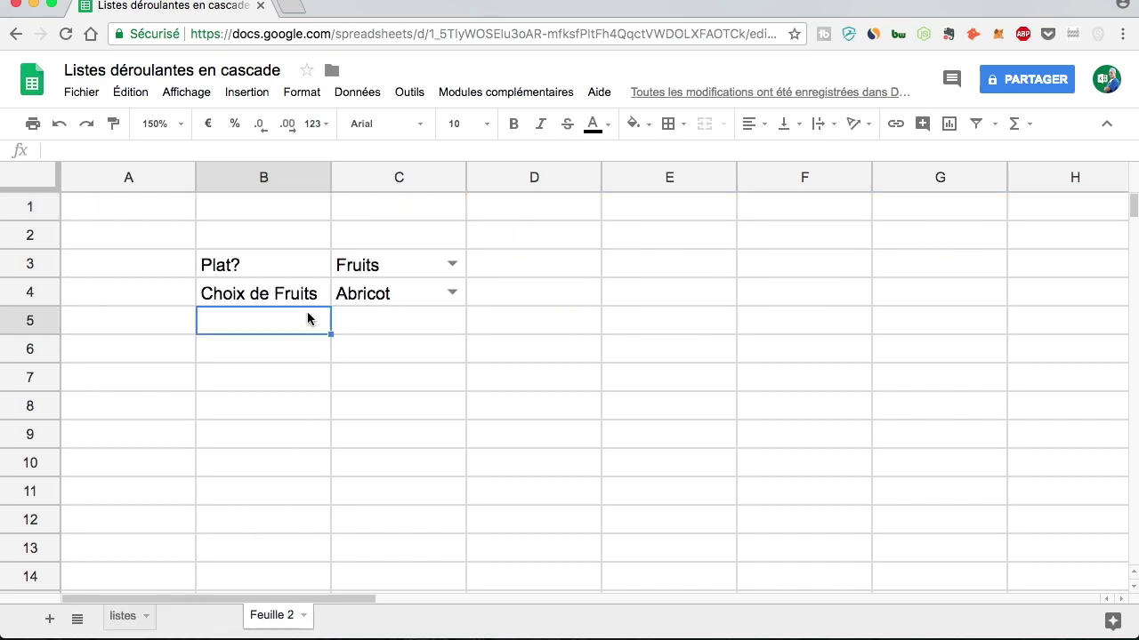
pyautogui.write('Coul')
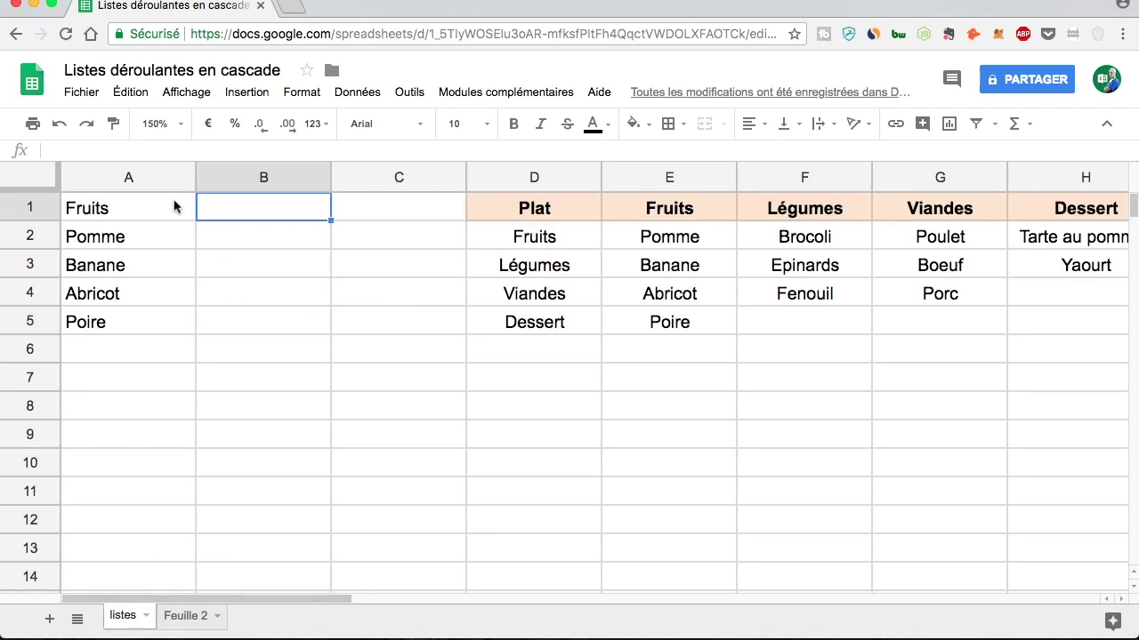
# - Copy the DECALER/EQUIV formula text from A1 on listes unchanged into B1
pyautogui.click(172, 204)
pyautogui.moveTo(373, 149); pyautogui.dragTo(98, 149)
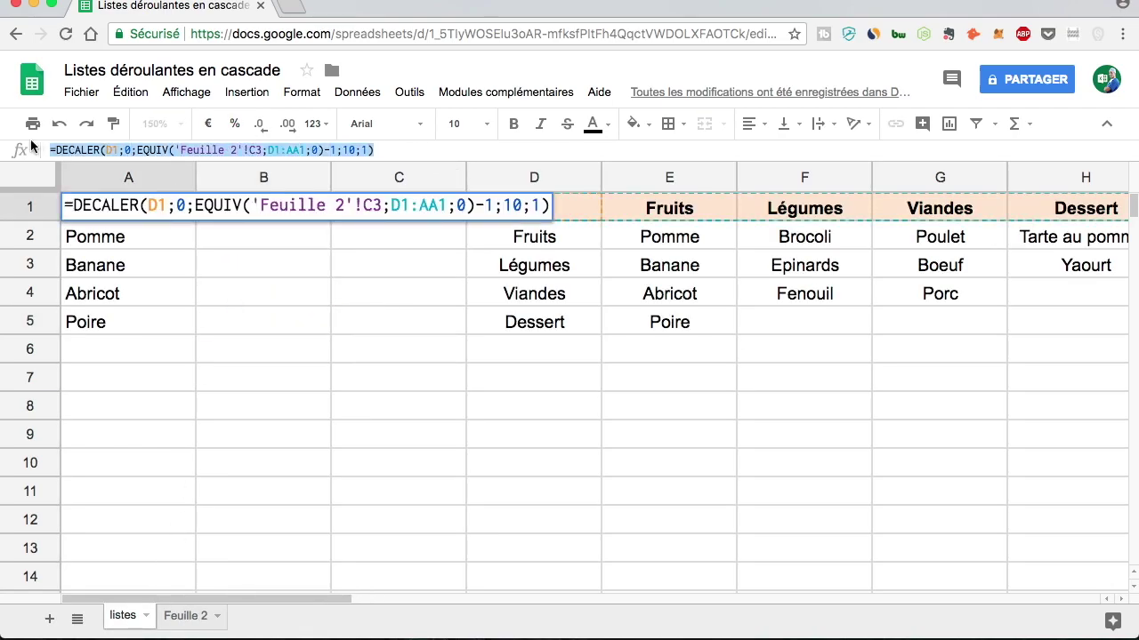
pyautogui.press('Escape')
pyautogui.click(228, 201)
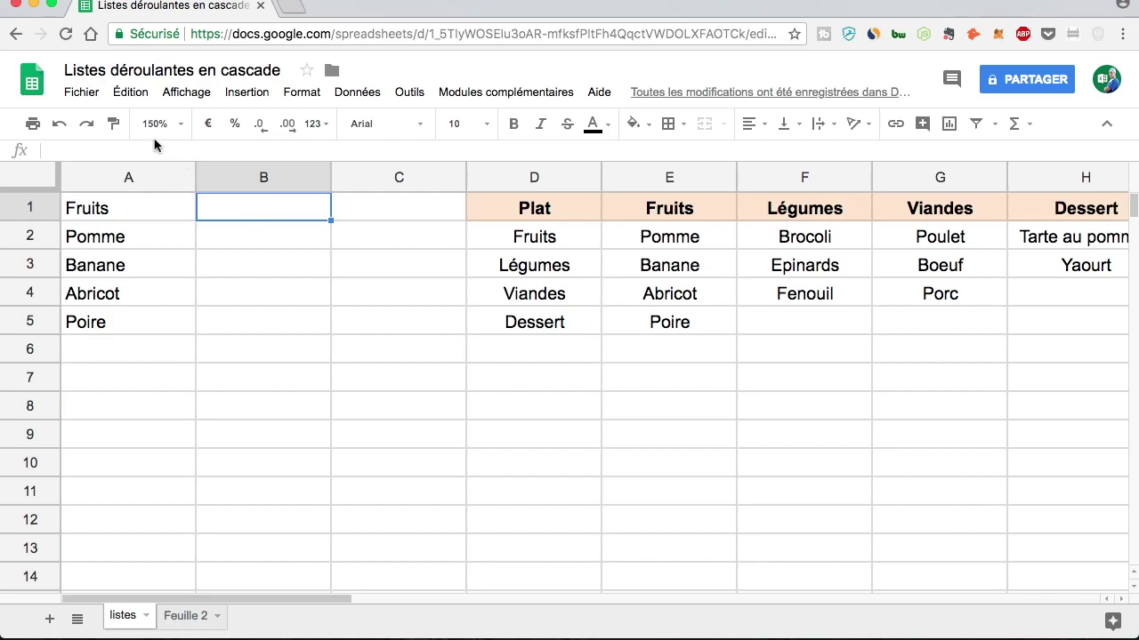
pyautogui.doubleClick(228, 202)
pyautogui.write("=DECALER(D1;0;EQUIV('Feuille 2'!C3;D1:AA1;0)-1;10;1)")
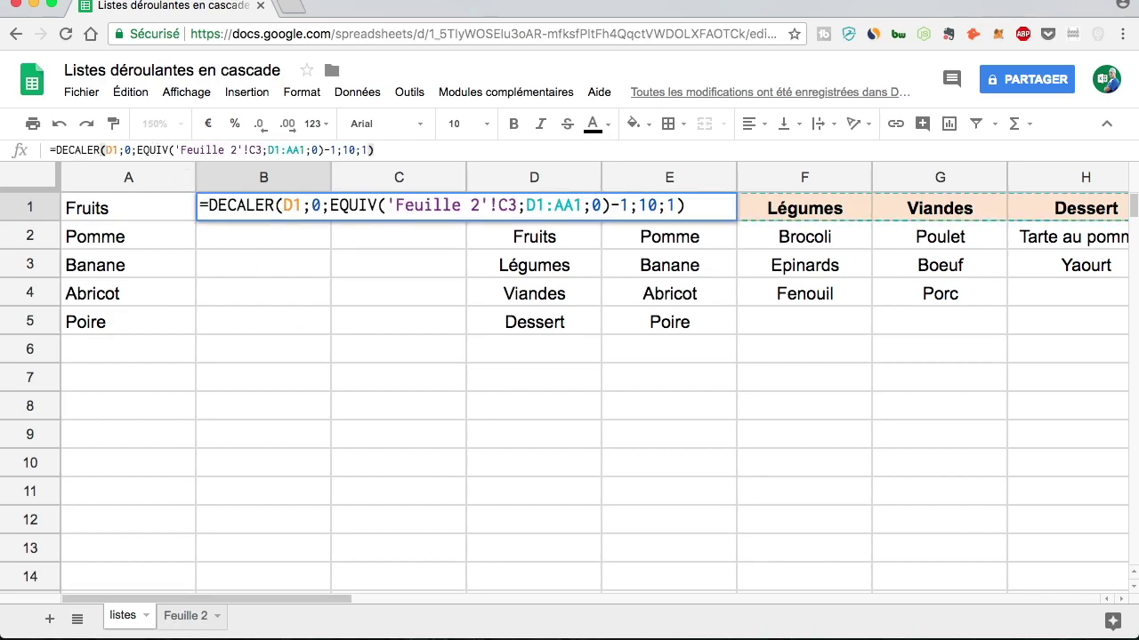
pyautogui.press('Return')
# - Change the EQUIV search key in B1's formula to 'Feuille 2'!C4
pyautogui.click(276, 217)
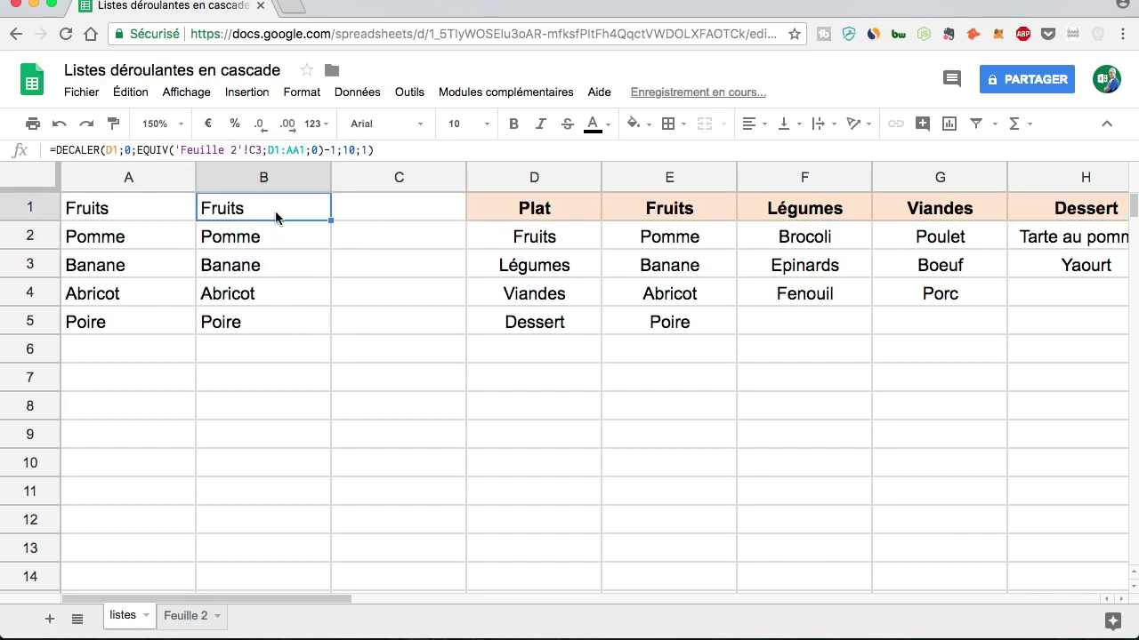
pyautogui.click(271, 150)
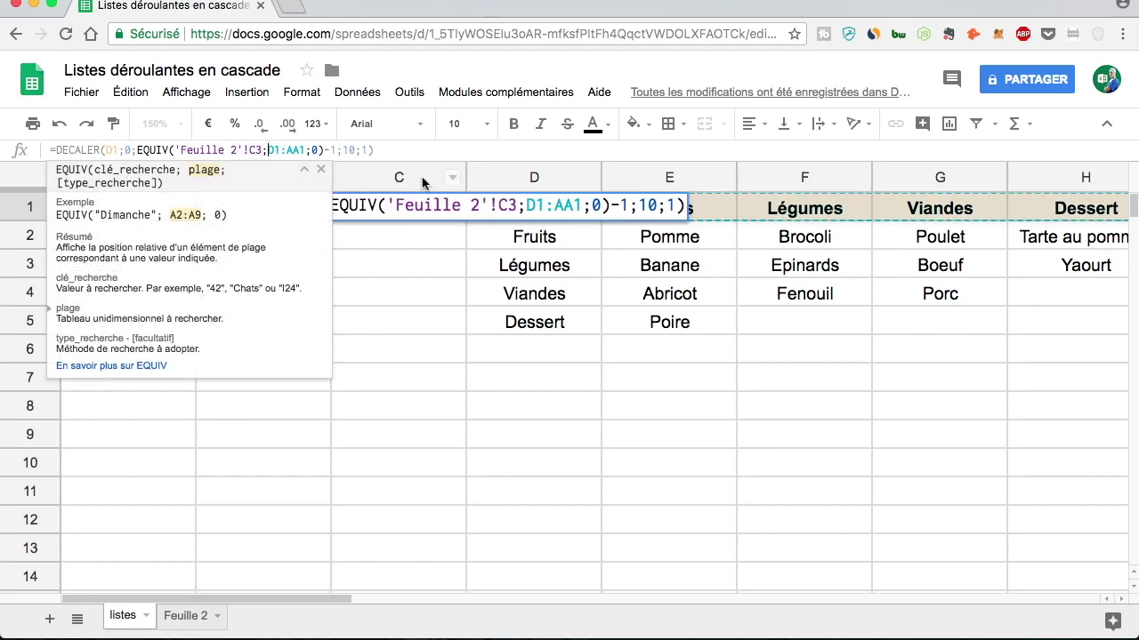
pyautogui.click(257, 150)
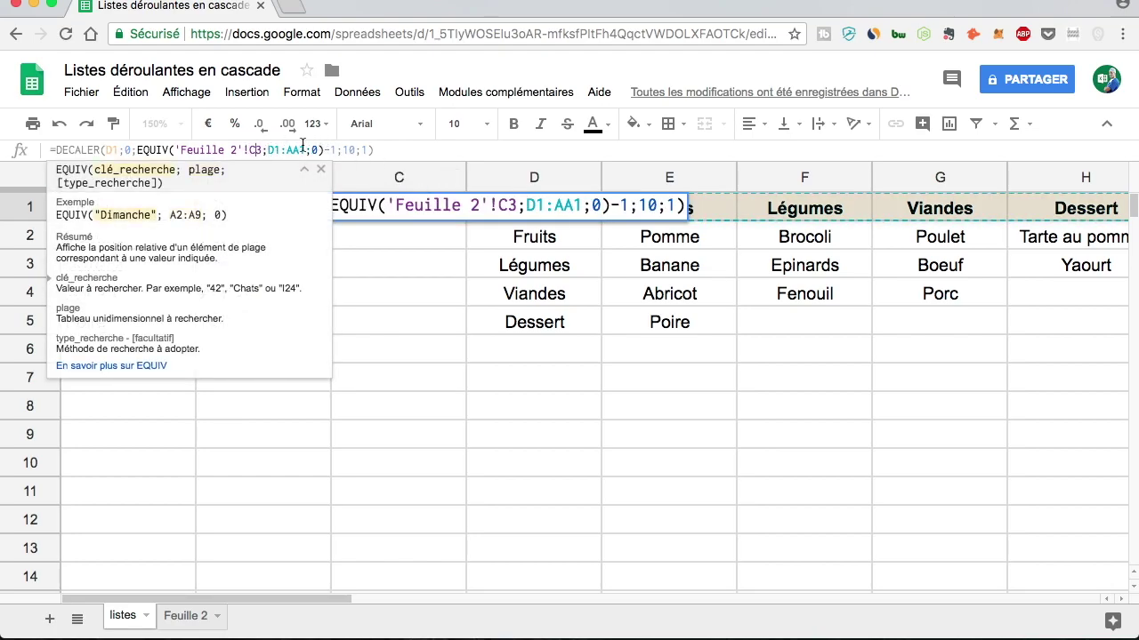
pyautogui.press('BackSpace')
pyautogui.write('4')
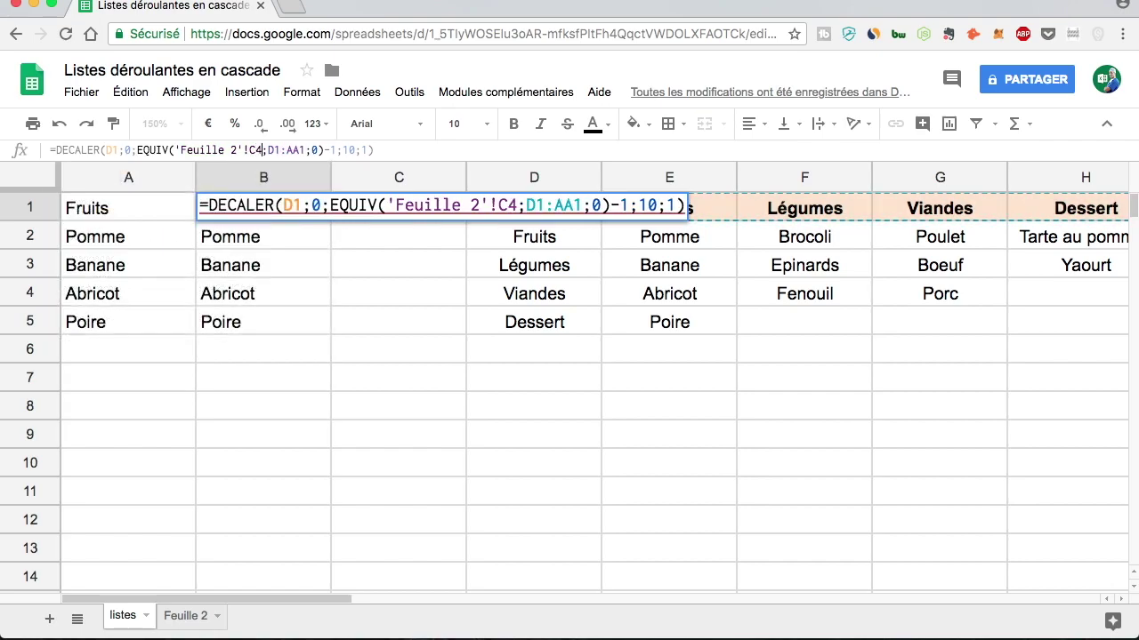
pyautogui.press('Return')
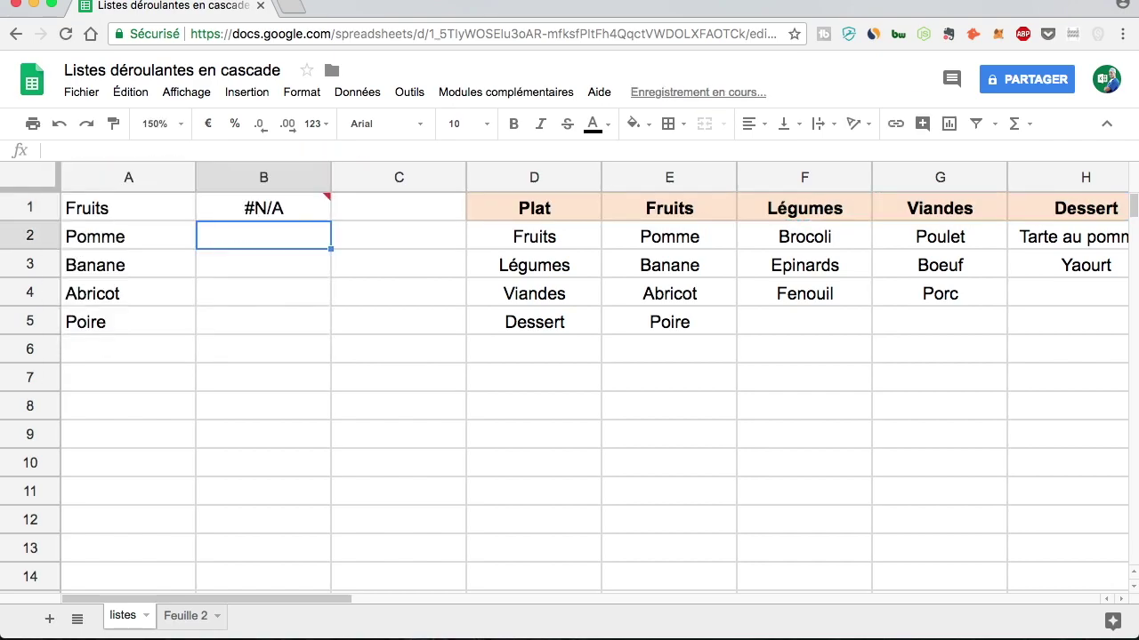
# - Choose Pomme in the Choix de Fruits drop-down on Feuille 2 and check the helper list in column B of listes
pyautogui.click(185, 619)
pyautogui.click(263, 327)
pyautogui.click(368, 300)
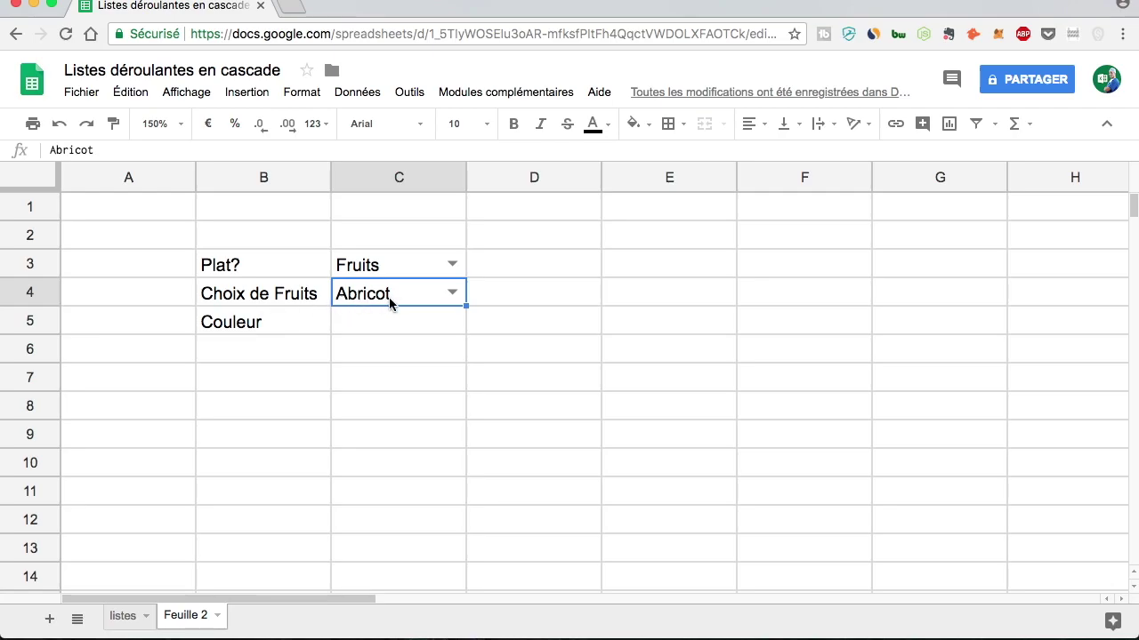
pyautogui.doubleClick(441, 291)
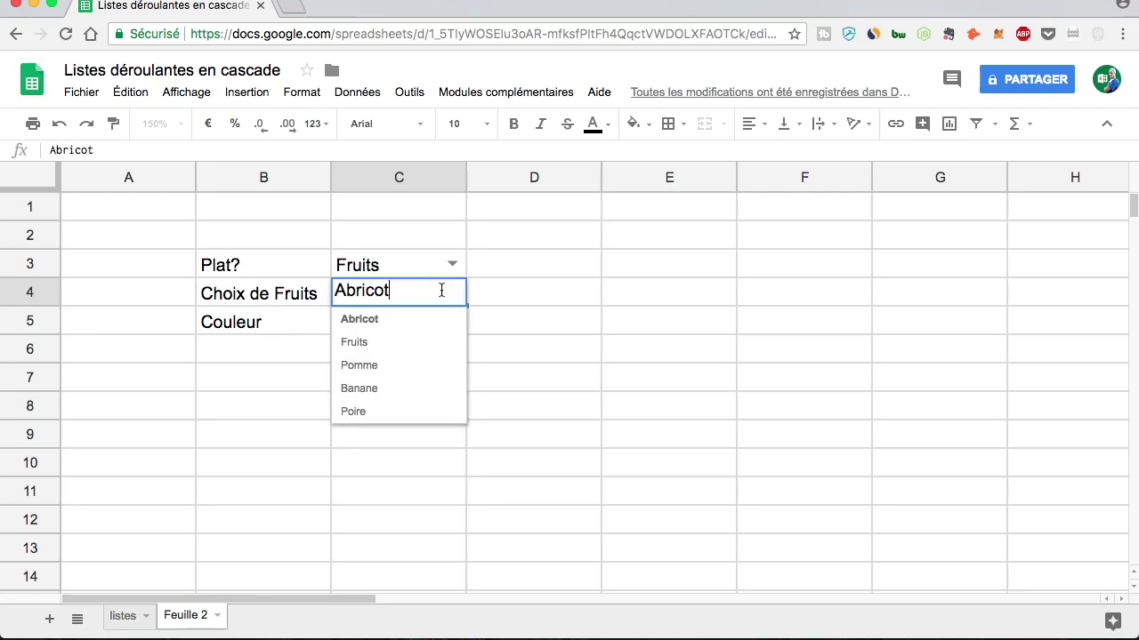
pyautogui.click(432, 367)
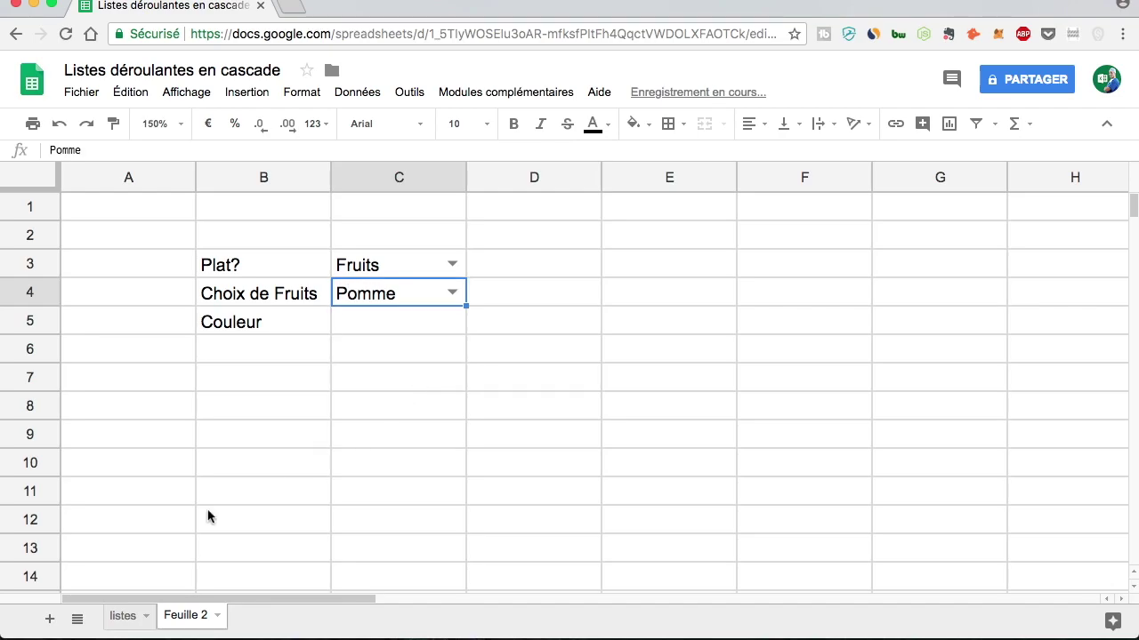
pyautogui.click(136, 613)
pyautogui.click(264, 348)
pyautogui.click(271, 208)
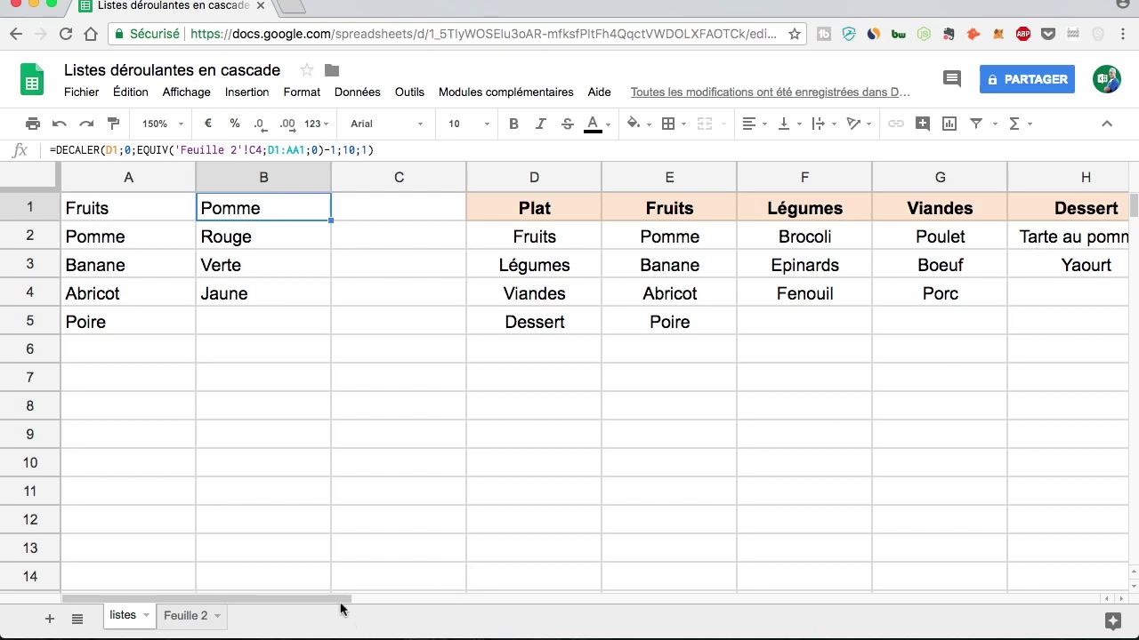
# - Add data validation to Feuille 2 cell C5 using a list from the range listes!B:B, with the in-cell drop-down shown
pyautogui.click(190, 615)
pyautogui.click(386, 330)
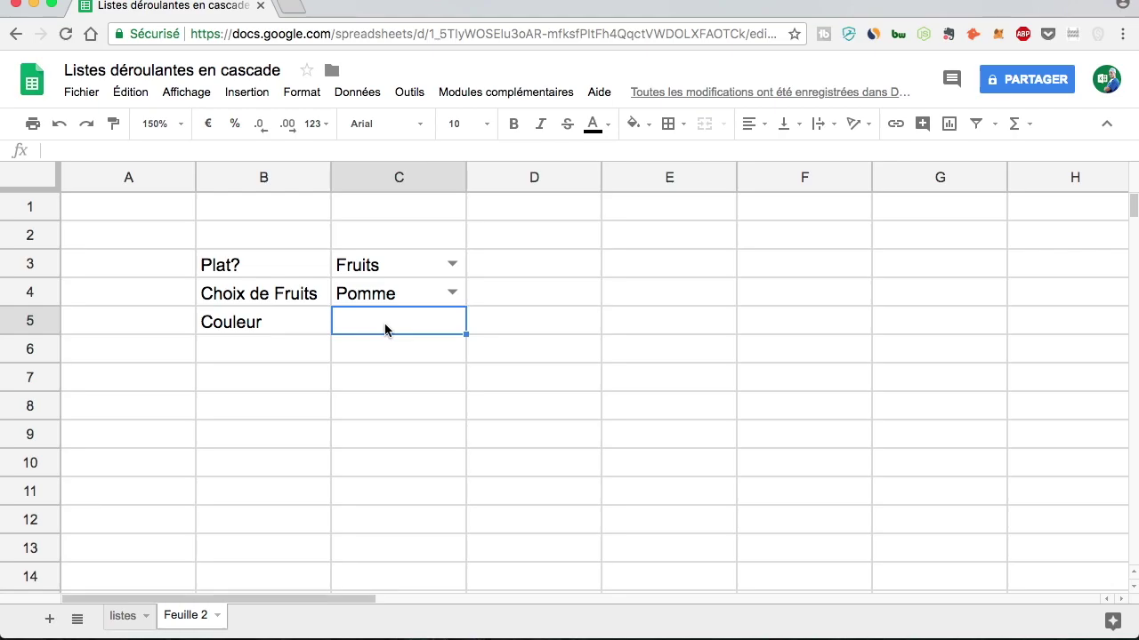
pyautogui.click(365, 92)
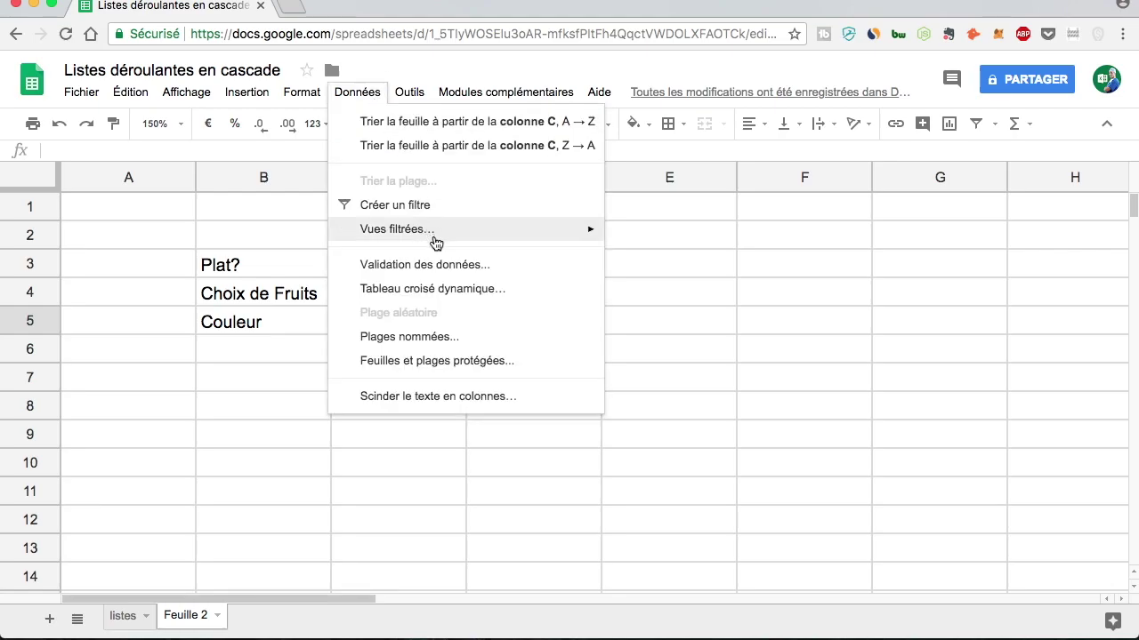
pyautogui.click(447, 265)
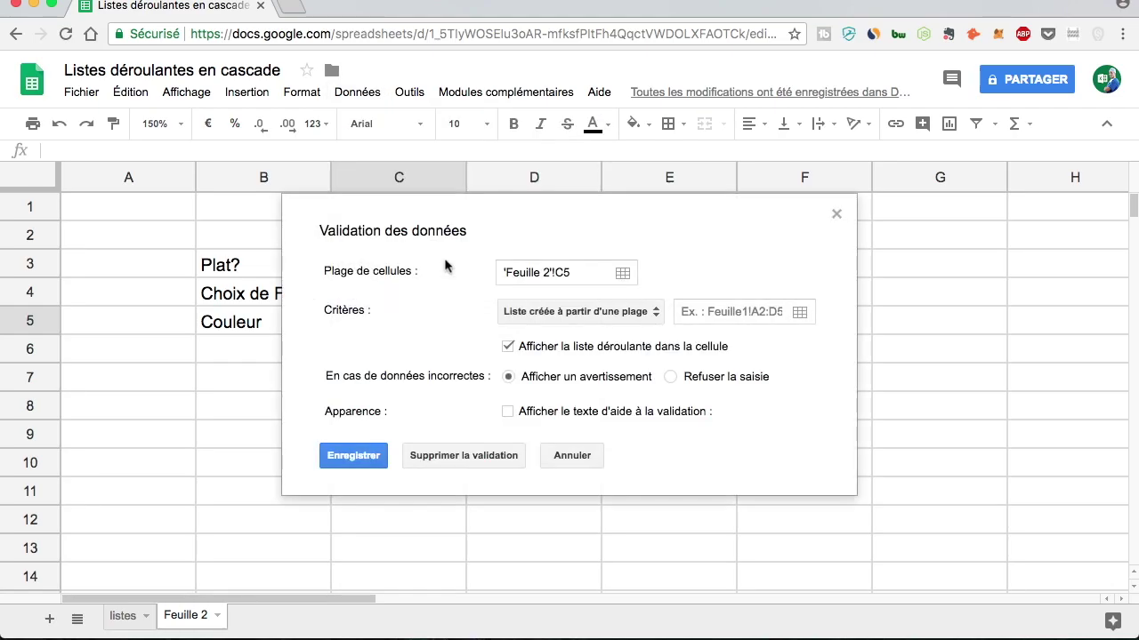
pyautogui.click(638, 319)
pyautogui.click(632, 318)
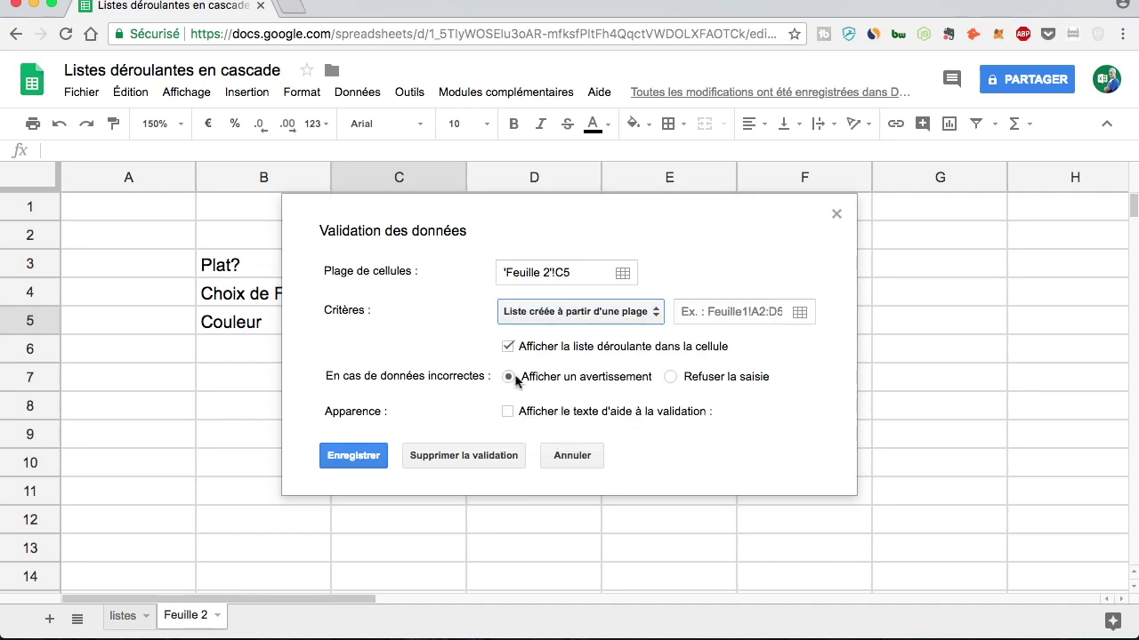
pyautogui.click(119, 614)
pyautogui.click(316, 177)
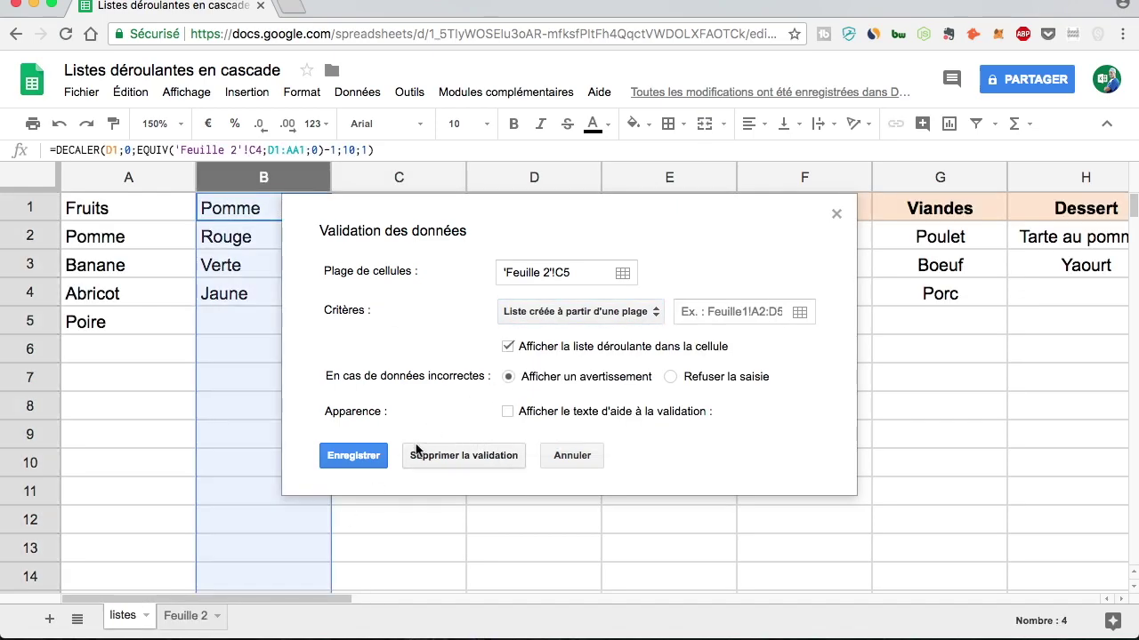
pyautogui.click(377, 459)
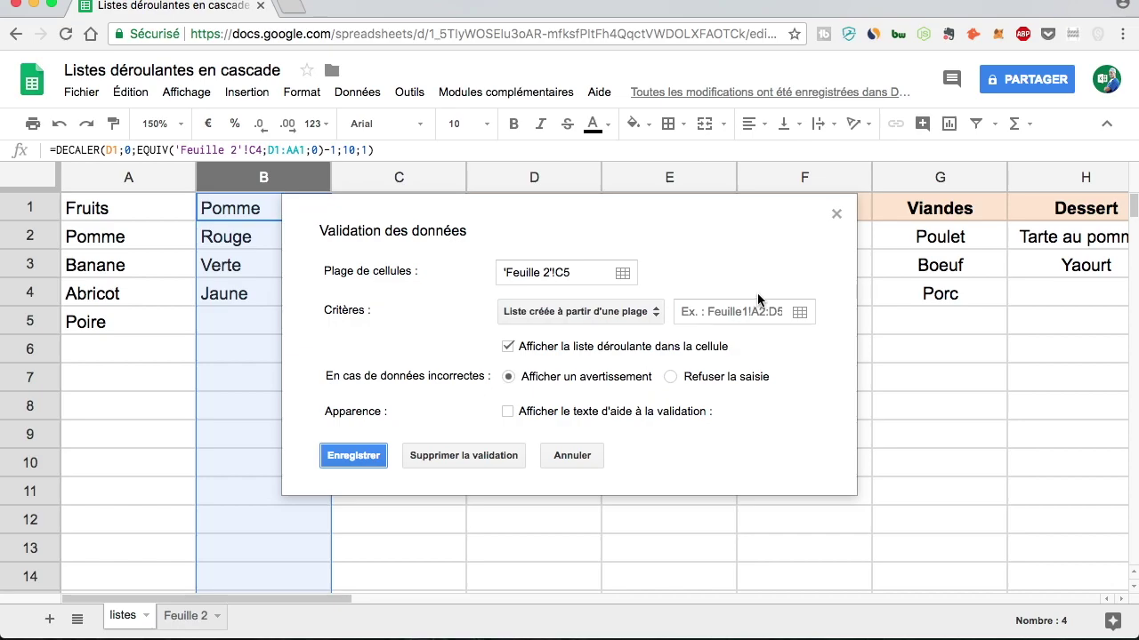
pyautogui.click(799, 311)
pyautogui.click(359, 318)
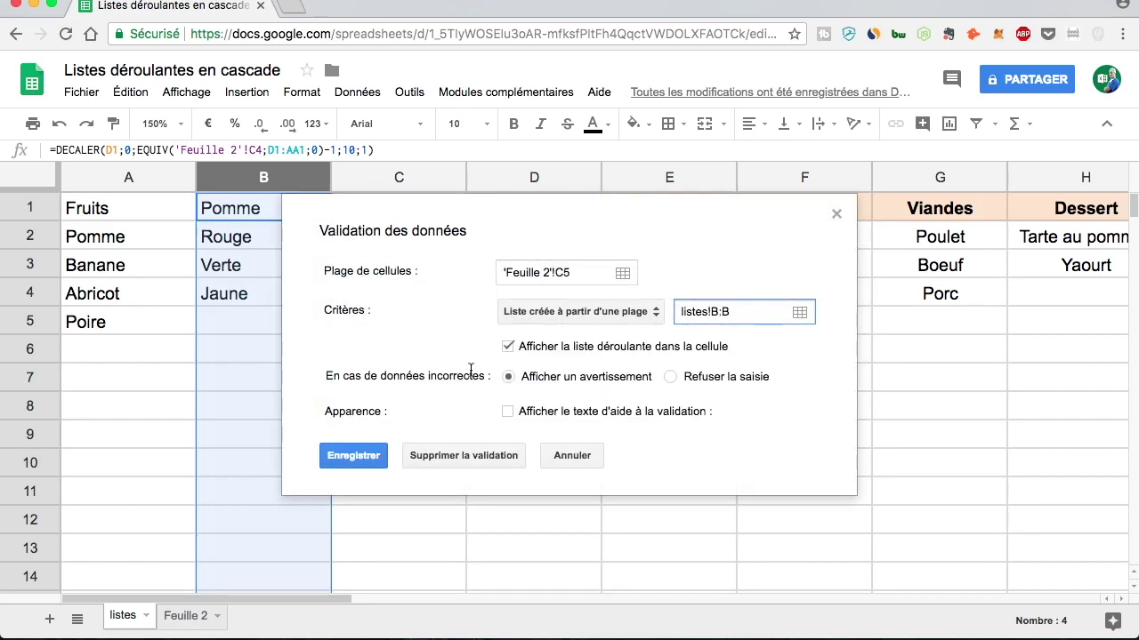
pyautogui.click(363, 456)
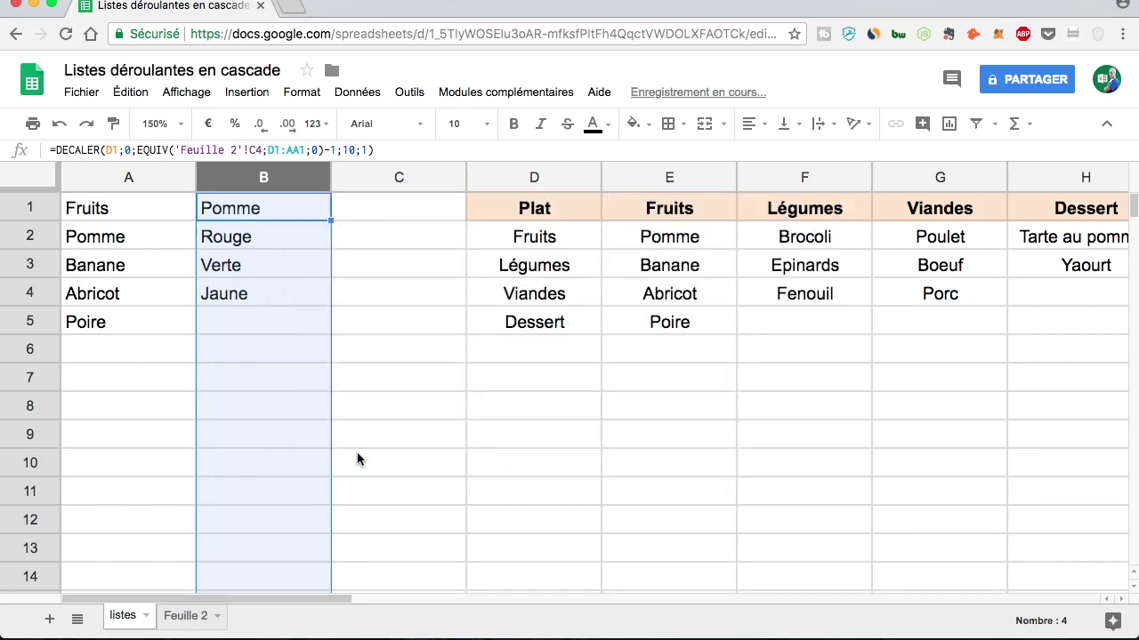
# - Choose Jaune in the Couleur drop-down in C5 on Feuille 2
pyautogui.click(461, 439)
pyautogui.click(189, 615)
pyautogui.click(498, 407)
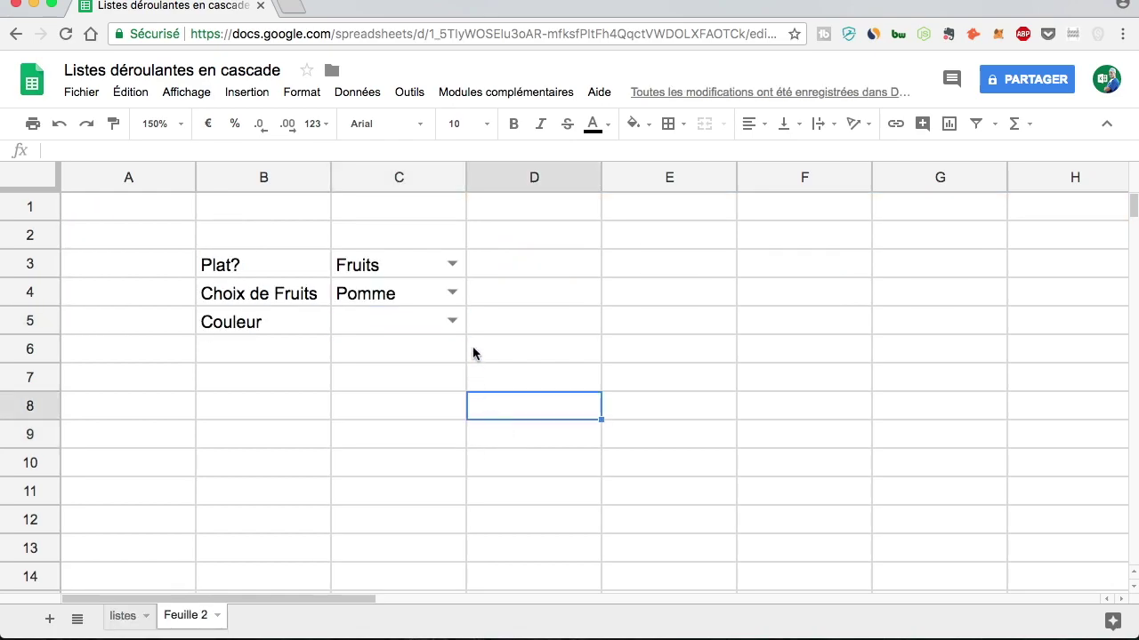
pyautogui.click(452, 320)
pyautogui.click(396, 418)
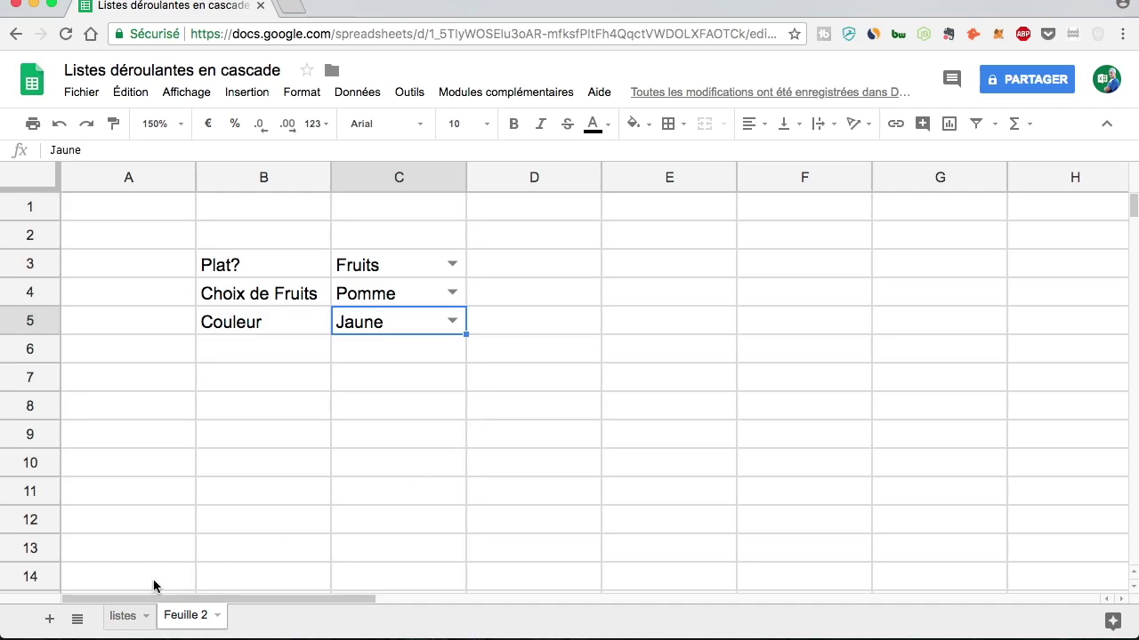
# - Review A1's formula on listes, the helper columns A and B, and the spare column C
pyautogui.click(111, 622)
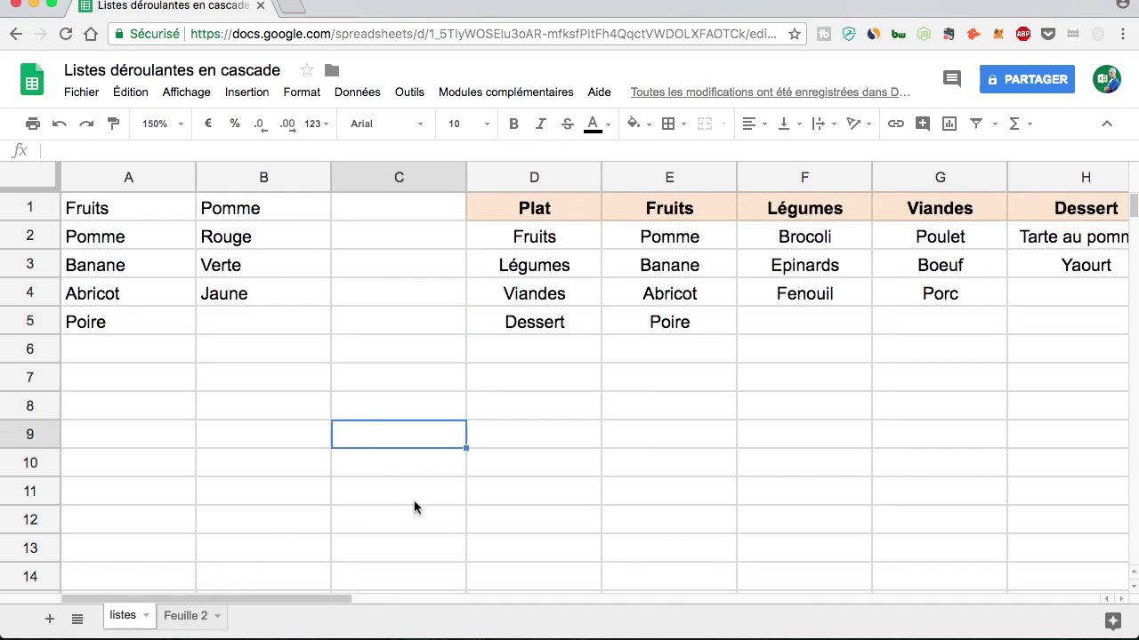
pyautogui.click(144, 199)
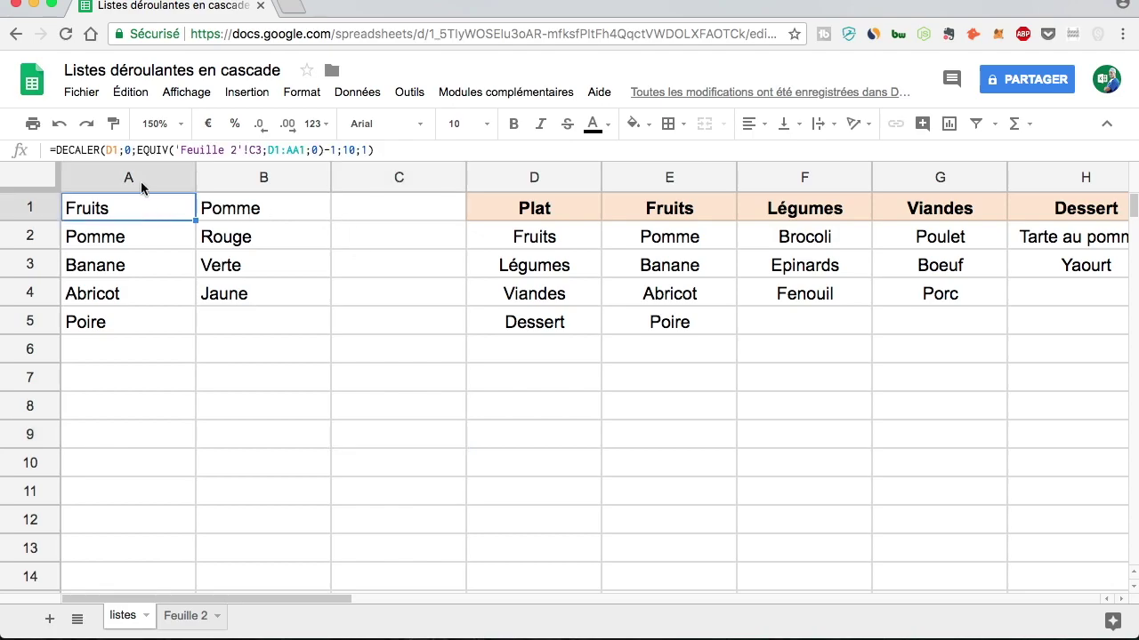
pyautogui.click(141, 185)
pyautogui.click(228, 178)
pyautogui.click(382, 181)
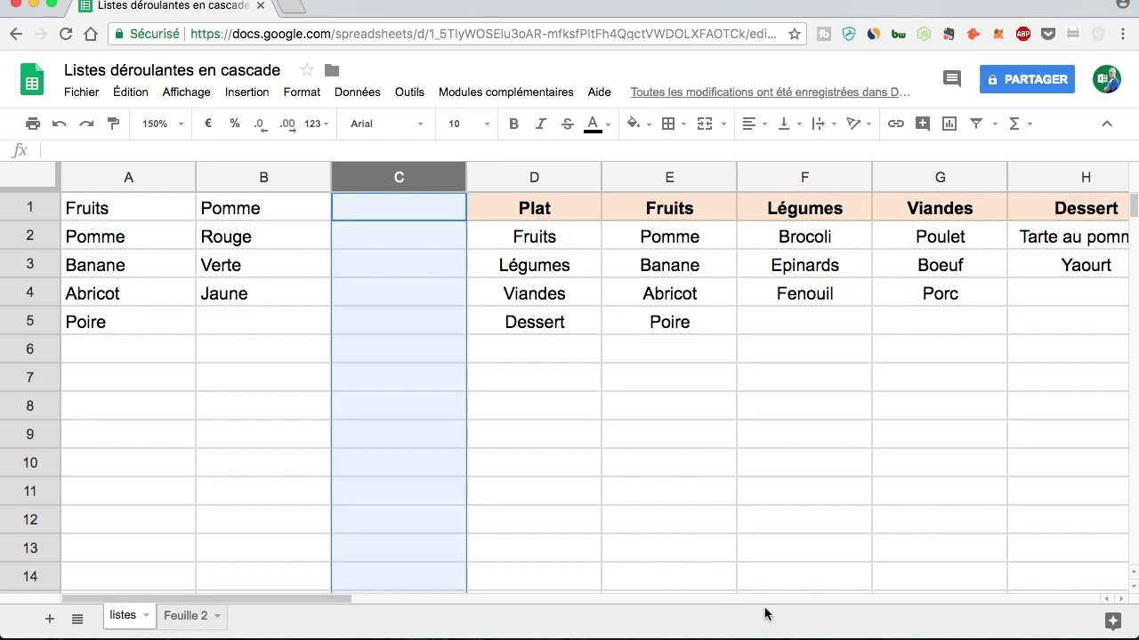
# - Compare the entries of the Fruits list in column E with the Pomme colour list in column I
pyautogui.moveTo(333, 602); pyautogui.dragTo(469, 601)
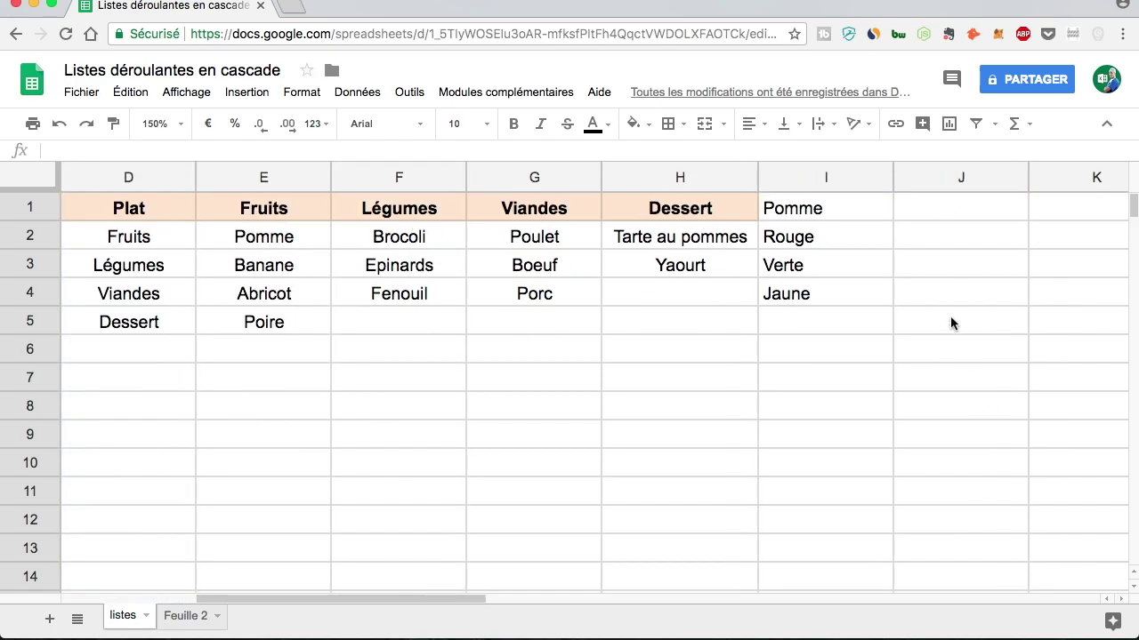
pyautogui.click(863, 400)
pyautogui.click(285, 326)
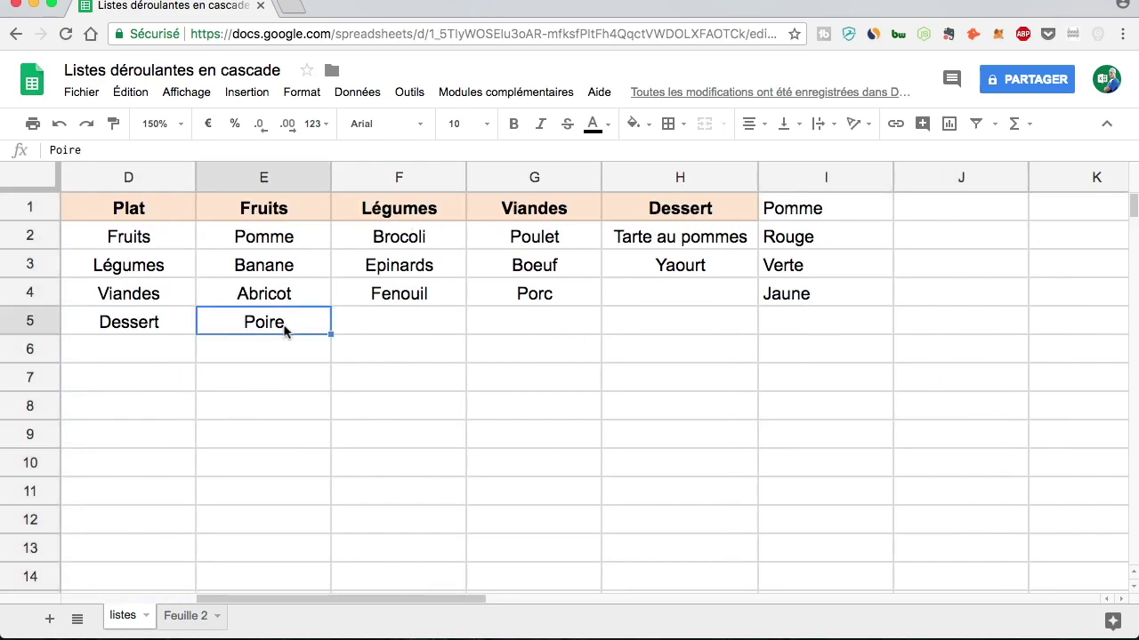
pyautogui.click(298, 246)
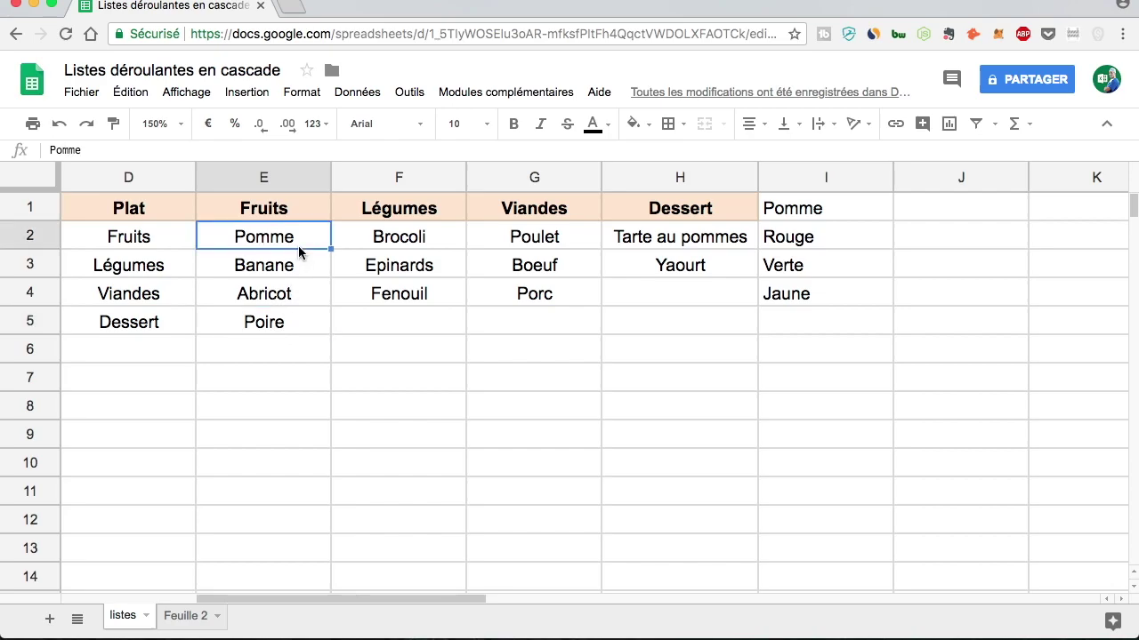
pyautogui.press('Down')
pyautogui.press('Up')
pyautogui.press('Up')
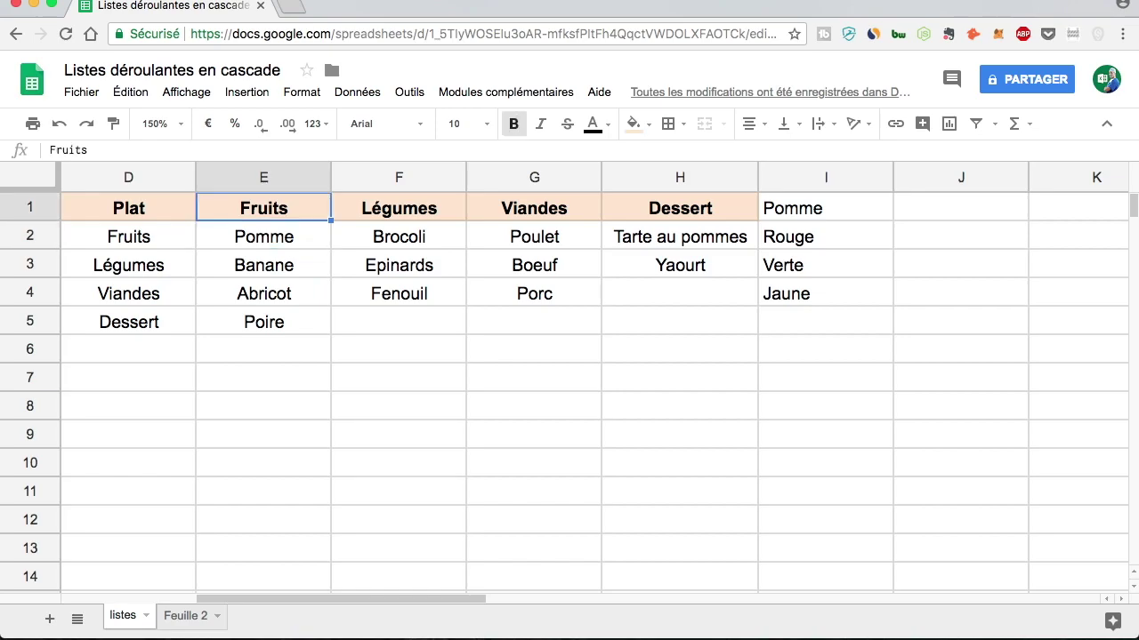
pyautogui.press('Down')
pyautogui.press('Down')
pyautogui.press('Down')
pyautogui.press('Down')
pyautogui.press('Up')
pyautogui.press('Up')
pyautogui.press('Up')
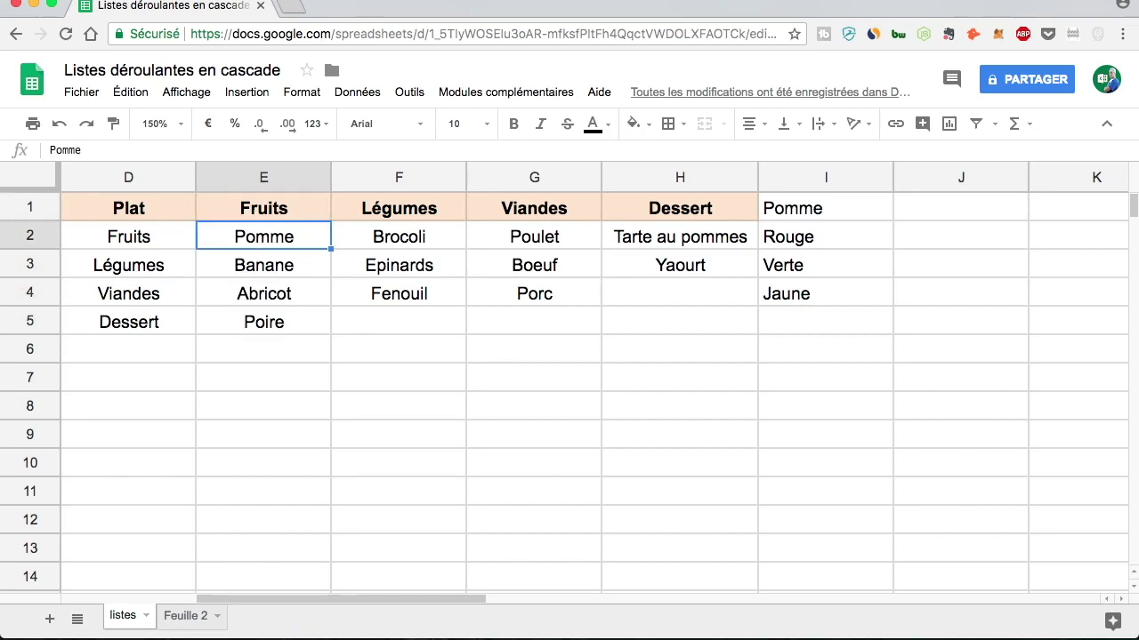
# - Compare the Pomme header in I1 with the Fruits list entries, and the Plat list in D2:D5 with the category headers
pyautogui.press('Down')
pyautogui.press('Up')
pyautogui.click(793, 213)
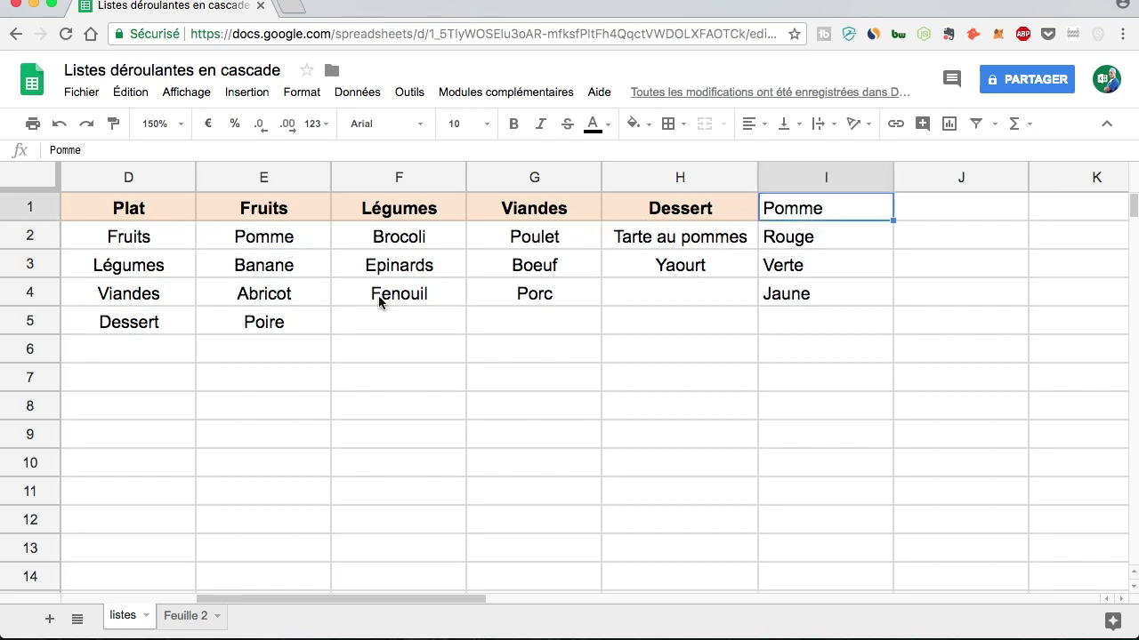
pyautogui.click(312, 242)
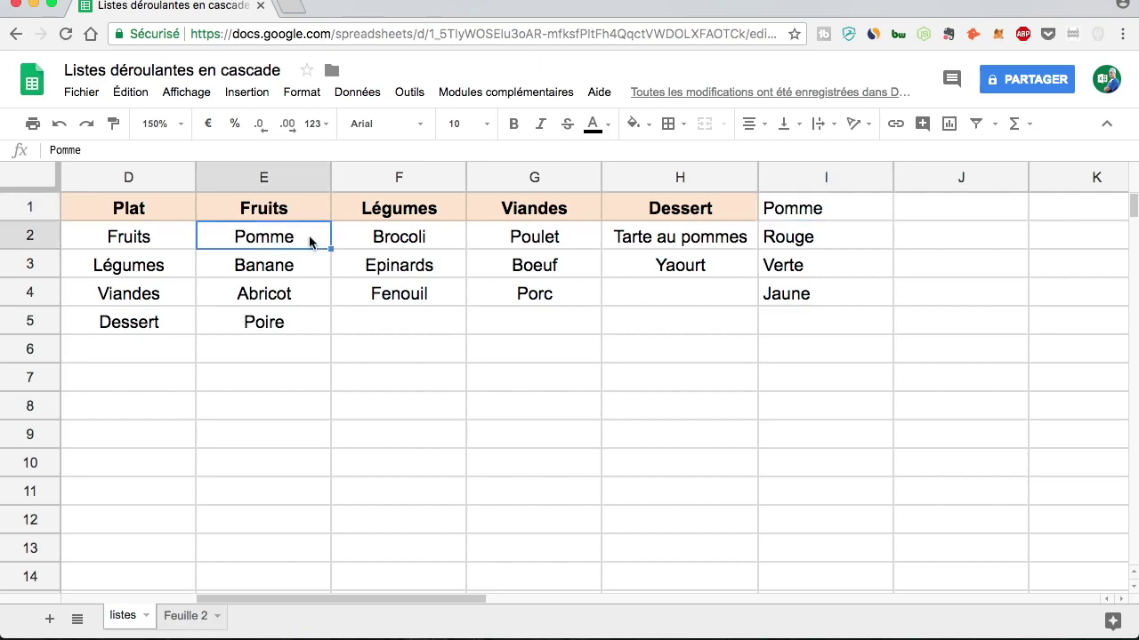
pyautogui.click(301, 329)
pyautogui.moveTo(147, 239); pyautogui.dragTo(150, 328)
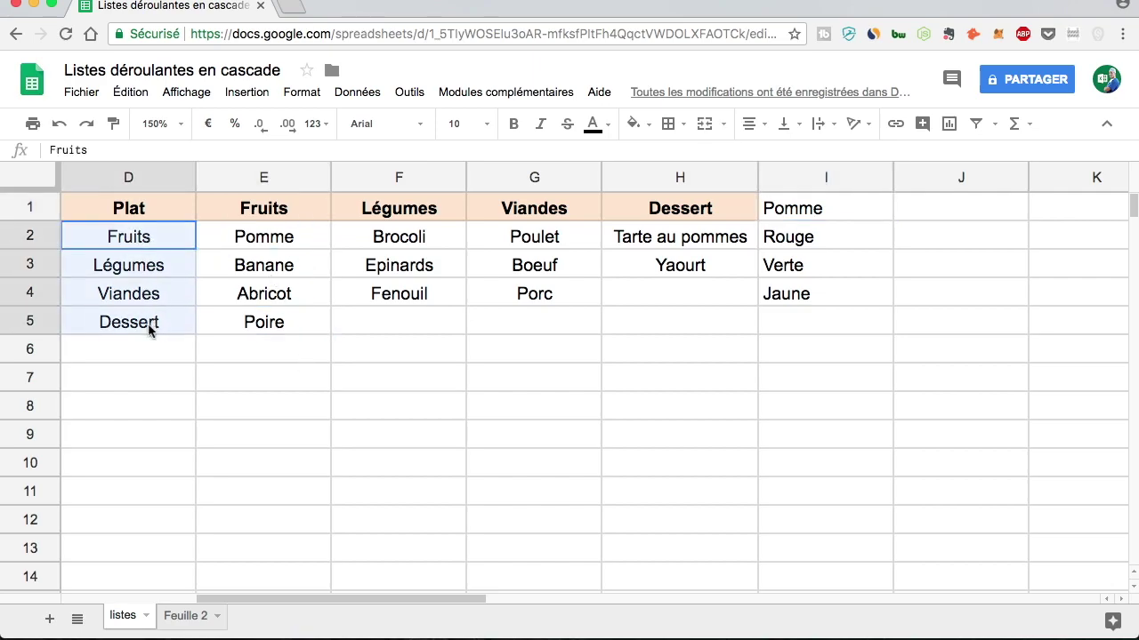
pyautogui.click(287, 244)
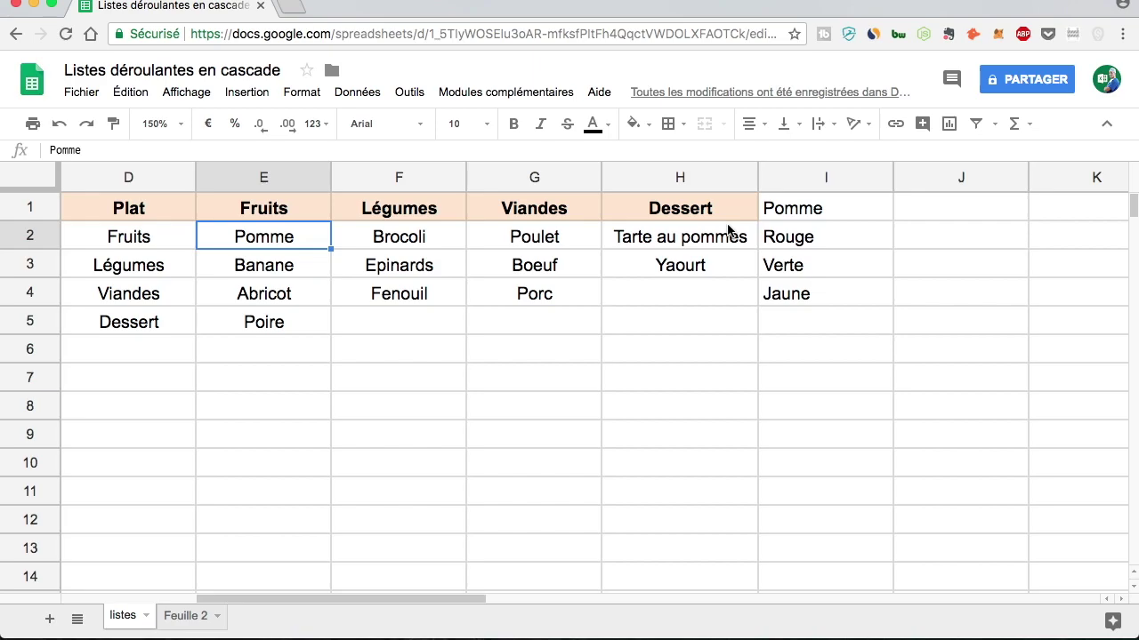
# - Try clearing Viandes from the Plat list in D4 on listes, and undo the deletion
pyautogui.click(151, 294)
pyautogui.press('BackSpace')
pyautogui.click(274, 465)
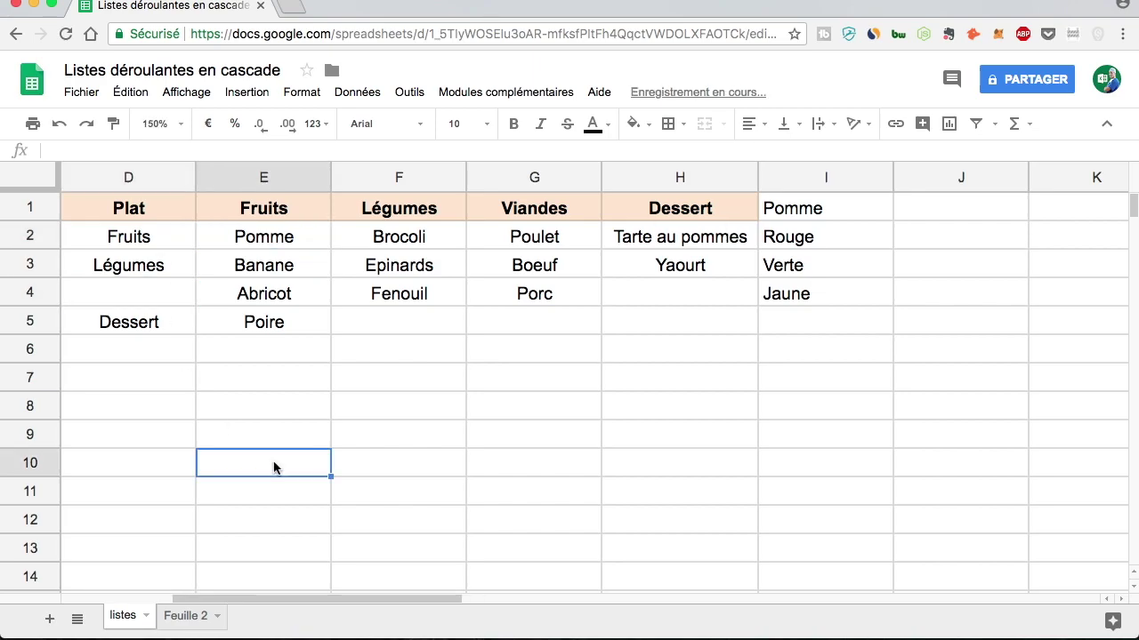
pyautogui.click(523, 315)
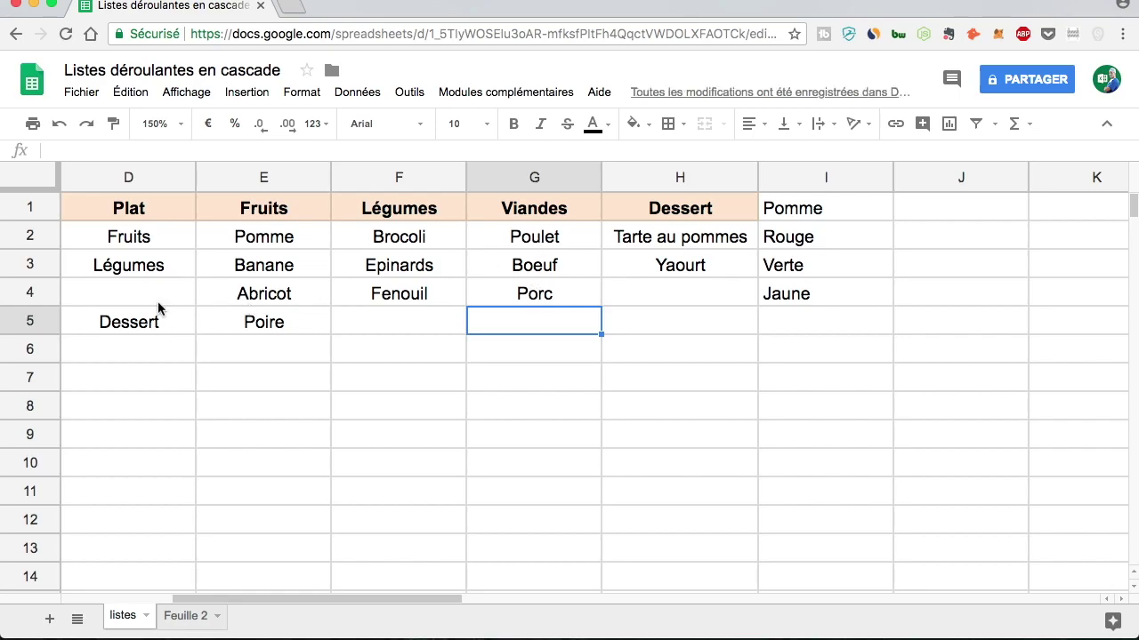
pyautogui.press('super+z')
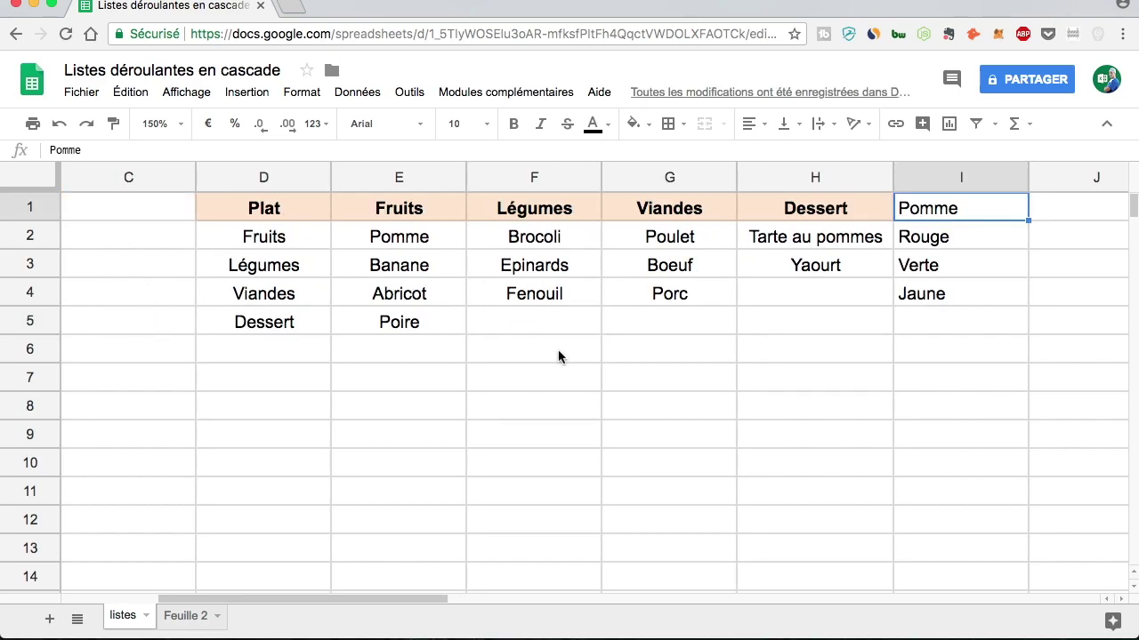
pyautogui.click(590, 337)
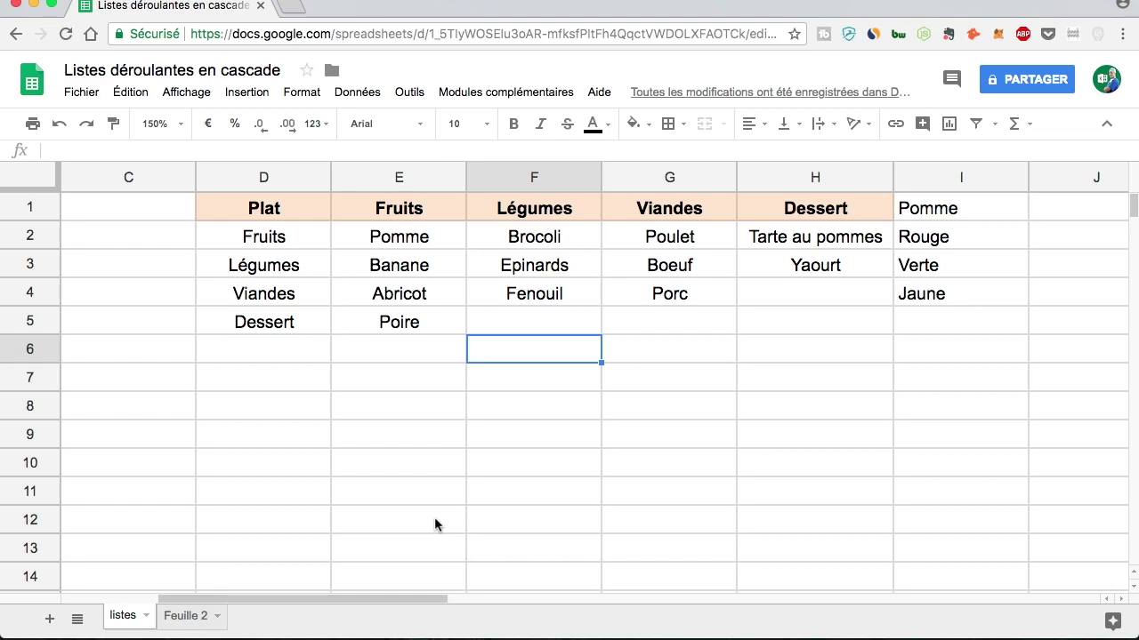
# - Review the DECALER/EQUIV formula in A1 on listes alongside the helper columns and the source lists
pyautogui.moveTo(437, 606); pyautogui.dragTo(326, 603)
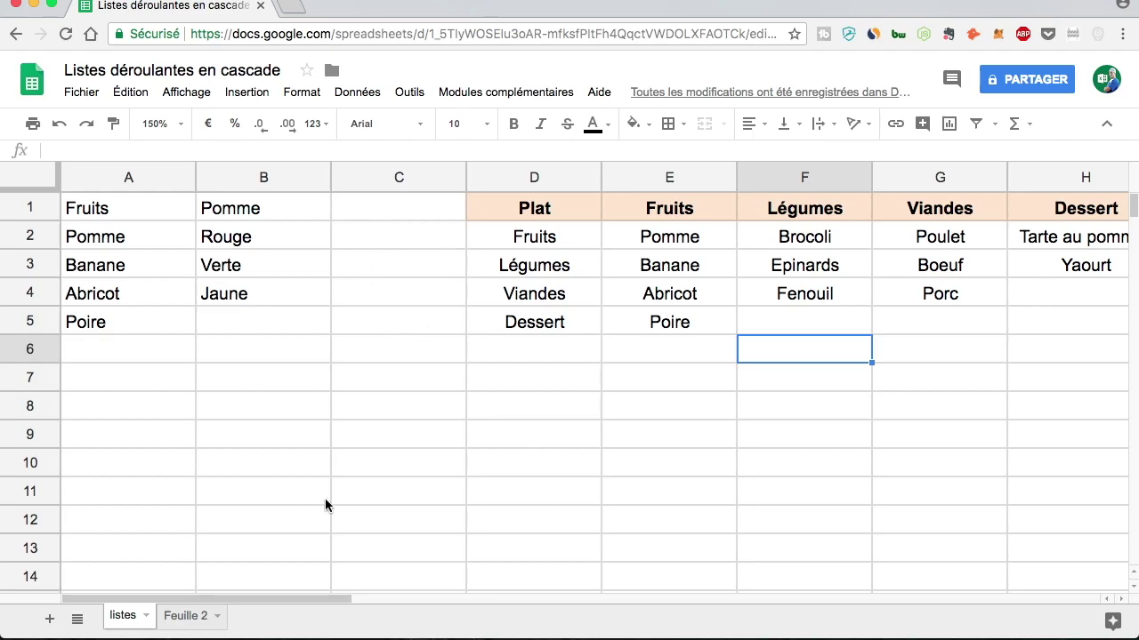
pyautogui.click(158, 213)
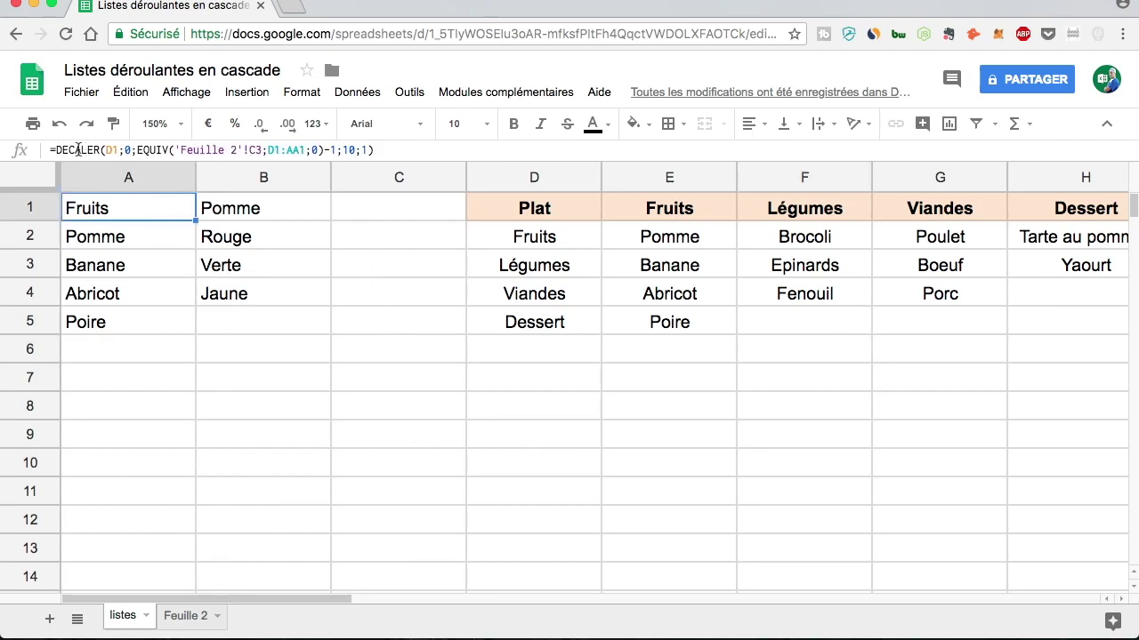
pyautogui.click(480, 464)
pyautogui.click(545, 250)
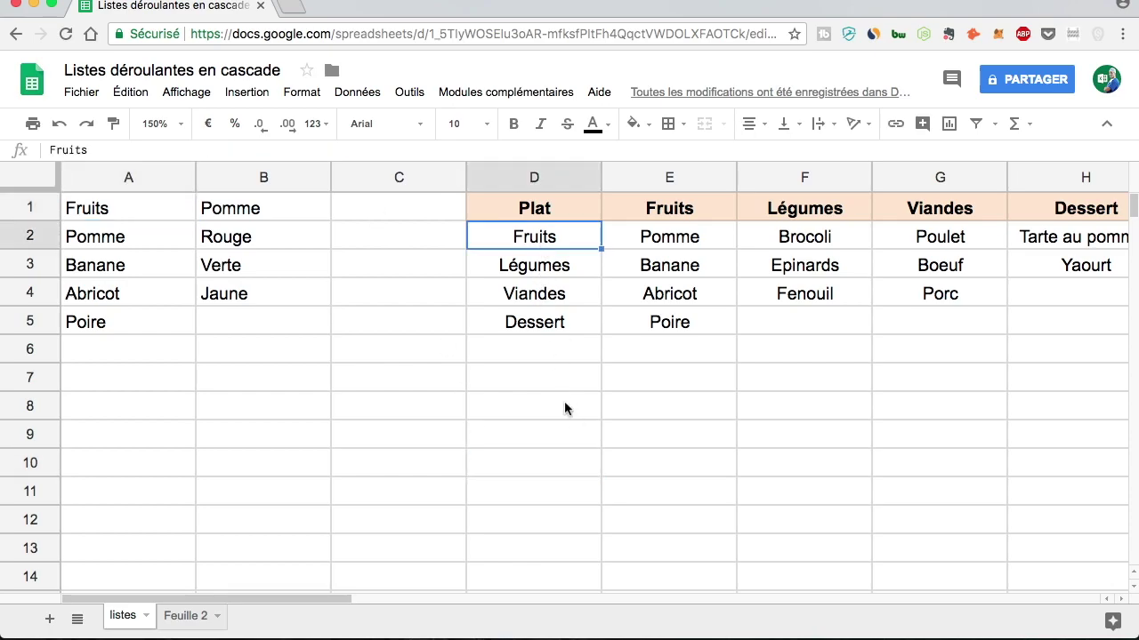
pyautogui.click(750, 272)
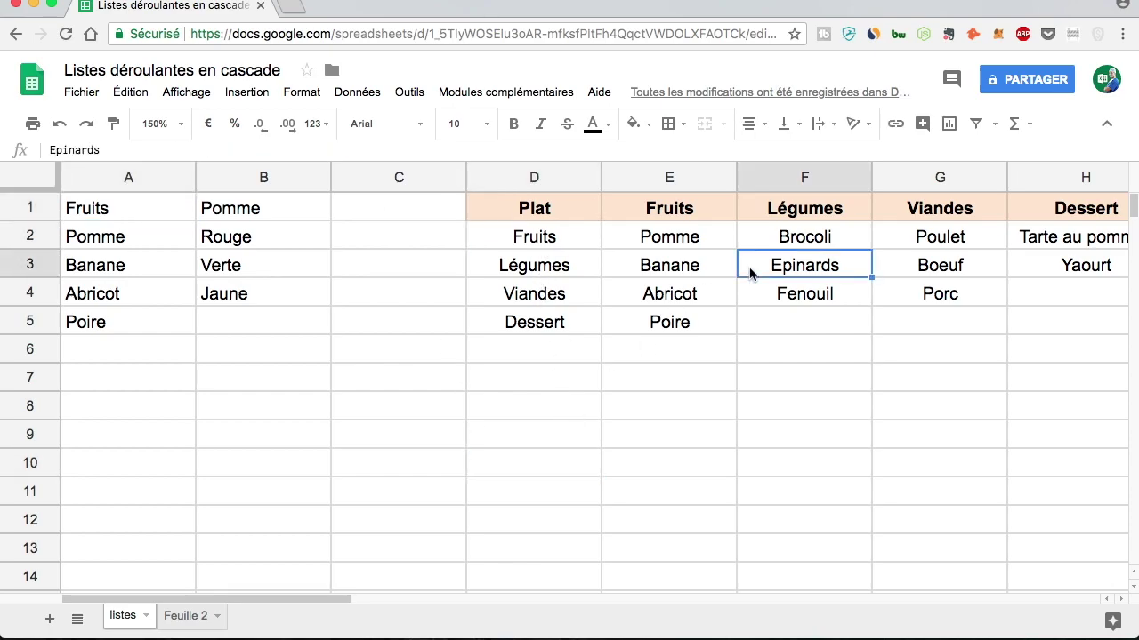
pyautogui.click(303, 405)
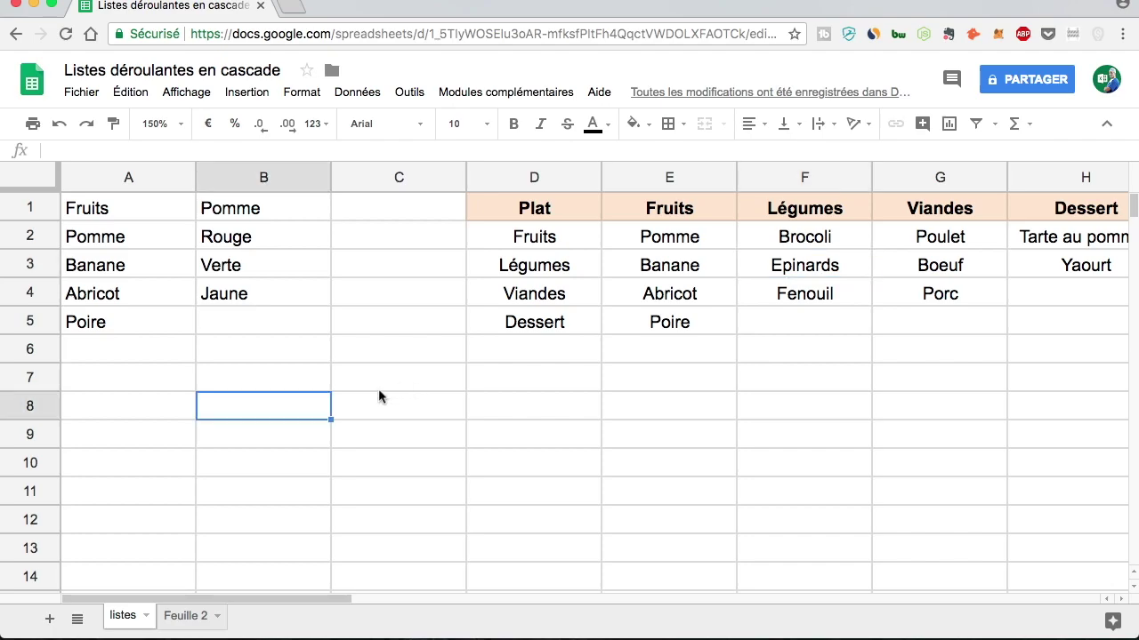
# - Check the options offered by the Couleur drop-down in C5 and the Choix de Fruits drop-down in C4 on Feuille 2
pyautogui.click(186, 616)
pyautogui.click(585, 331)
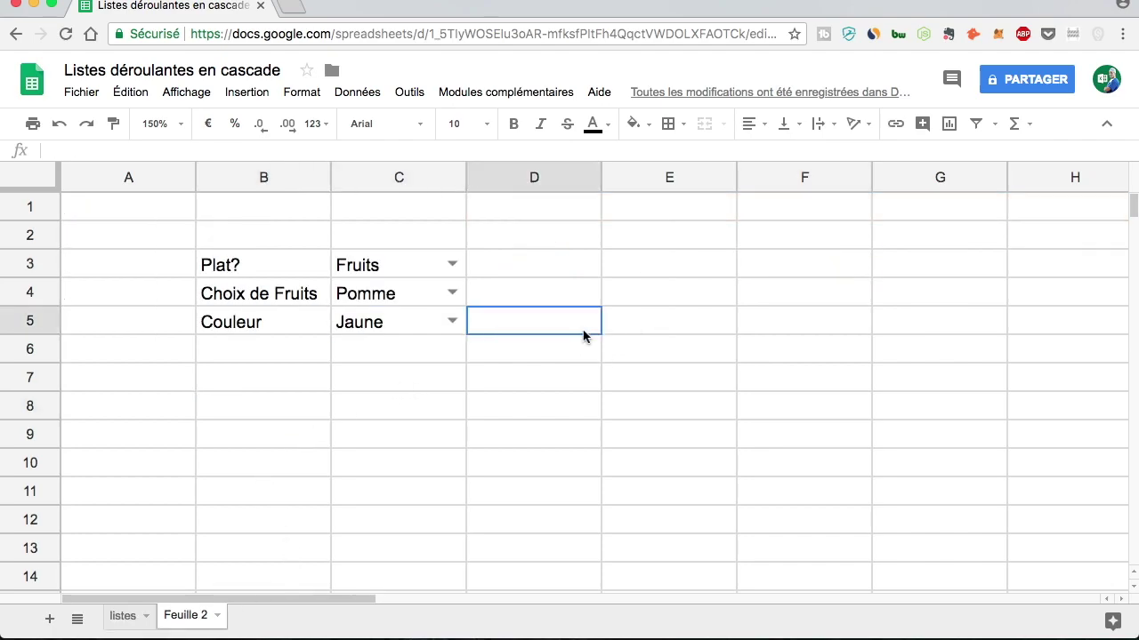
pyautogui.click(352, 396)
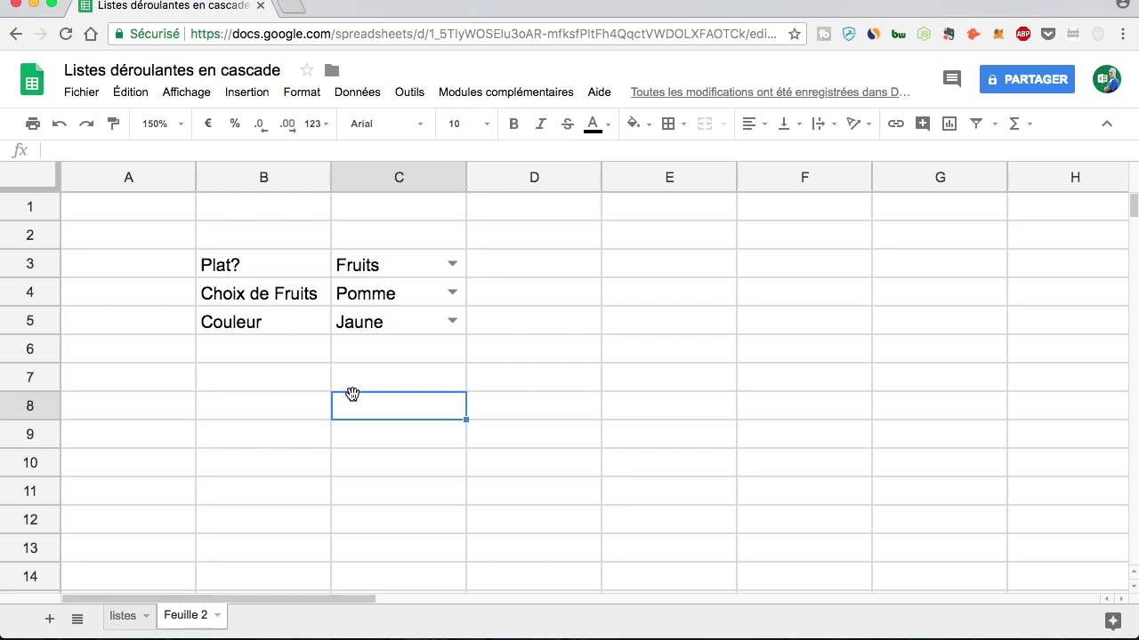
pyautogui.click(654, 408)
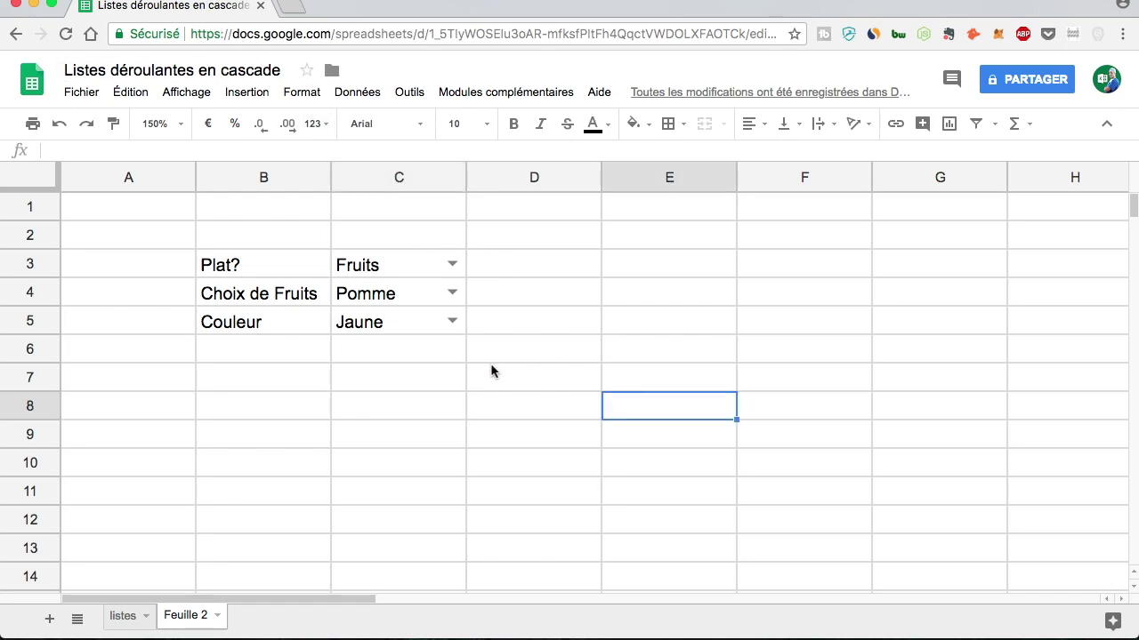
pyautogui.click(451, 322)
pyautogui.click(598, 323)
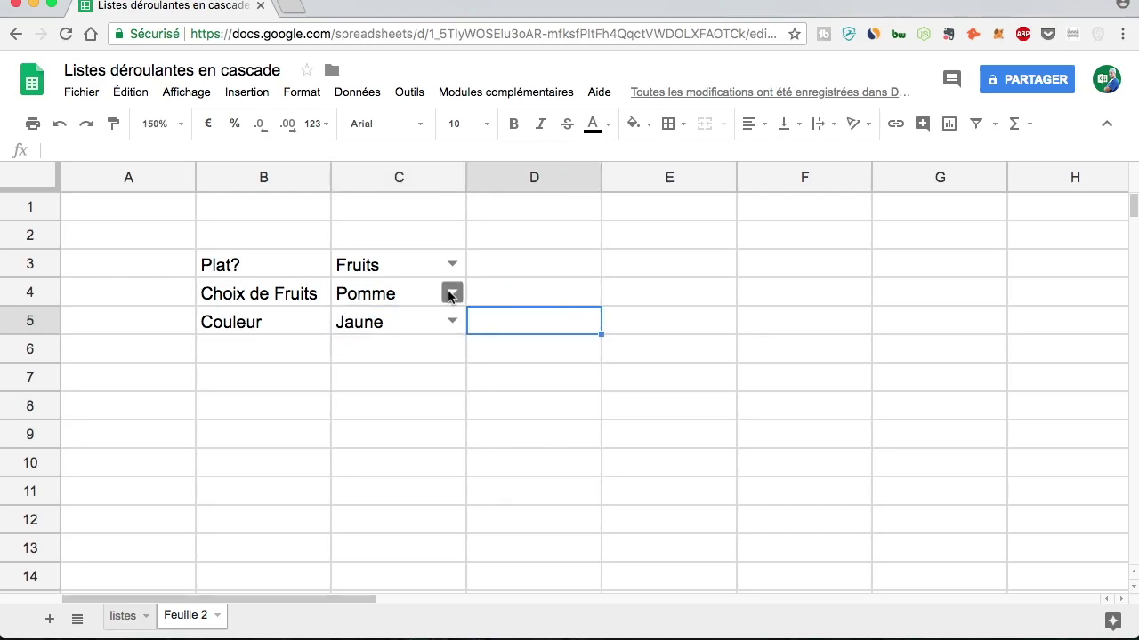
pyautogui.click(452, 293)
pyautogui.click(554, 265)
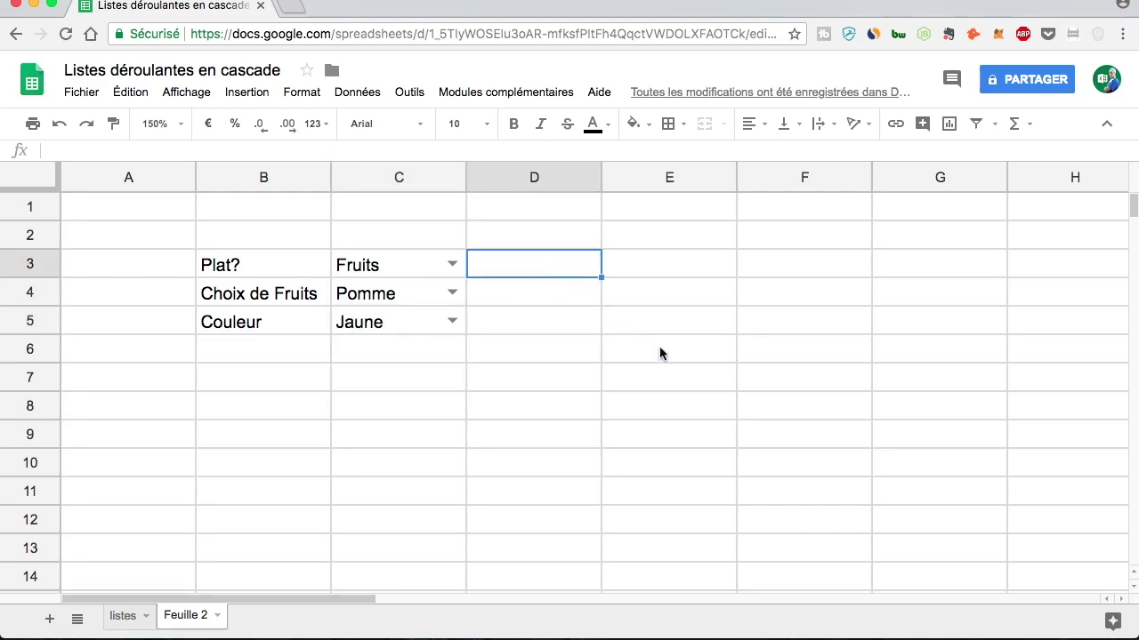